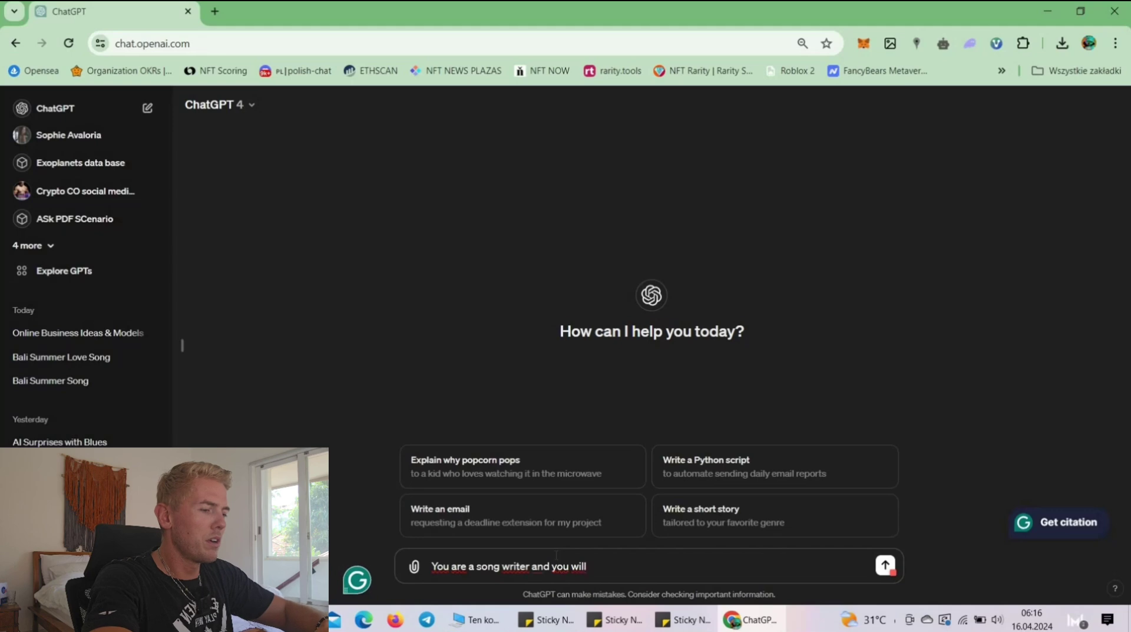
- Complete the prompt's first line as "You are a song writer and you will write a song about summer in Bali"
text(te a song)
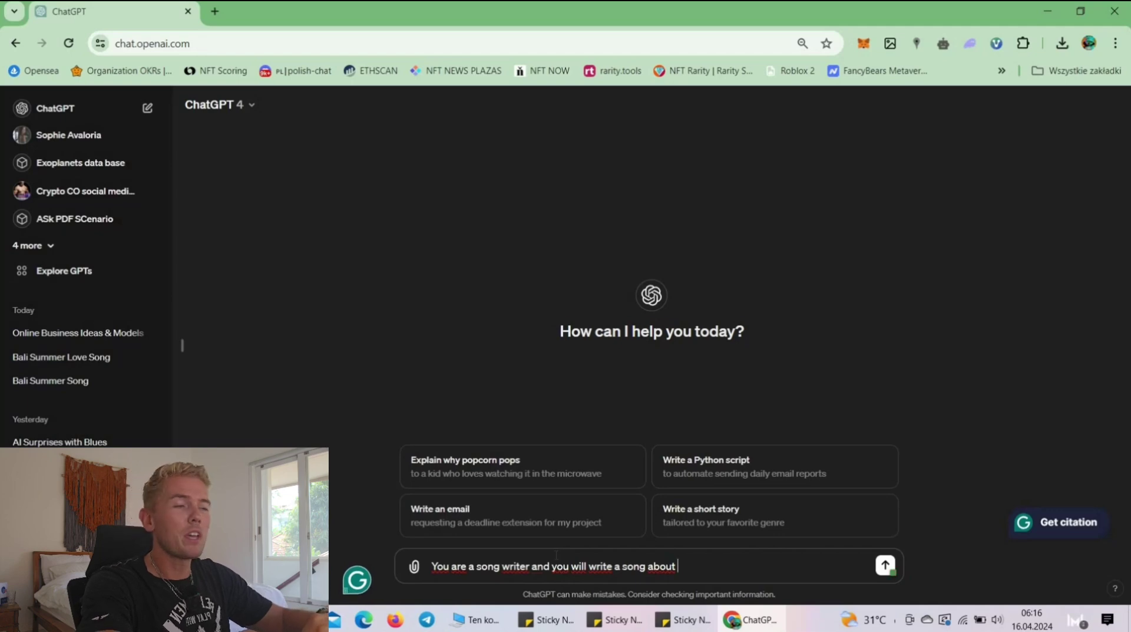
text(about )
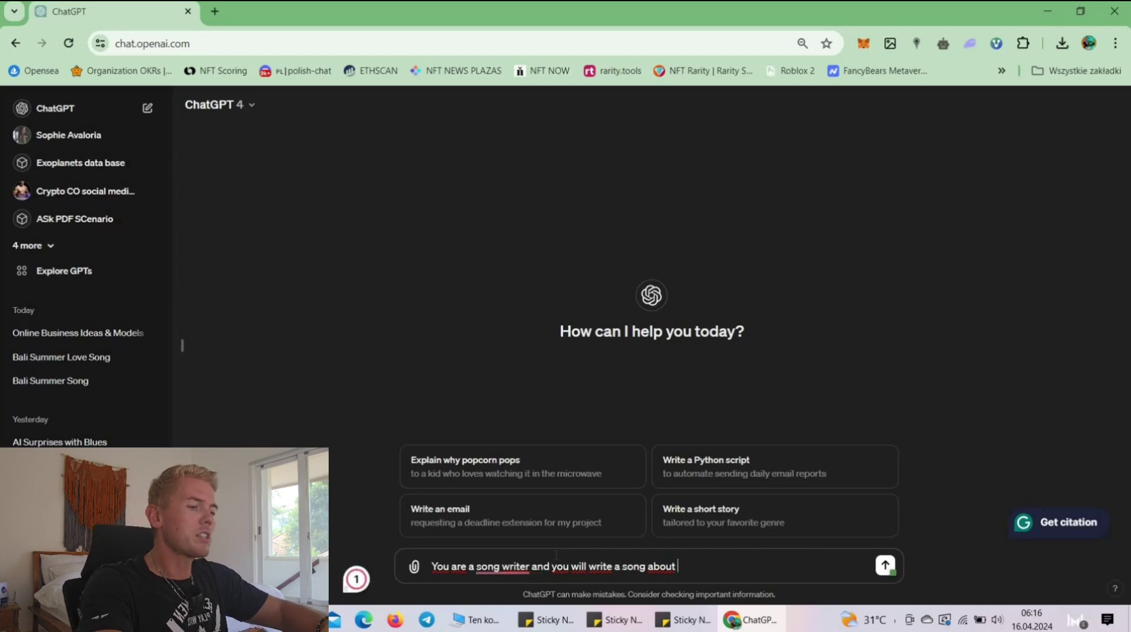
text(summer in )
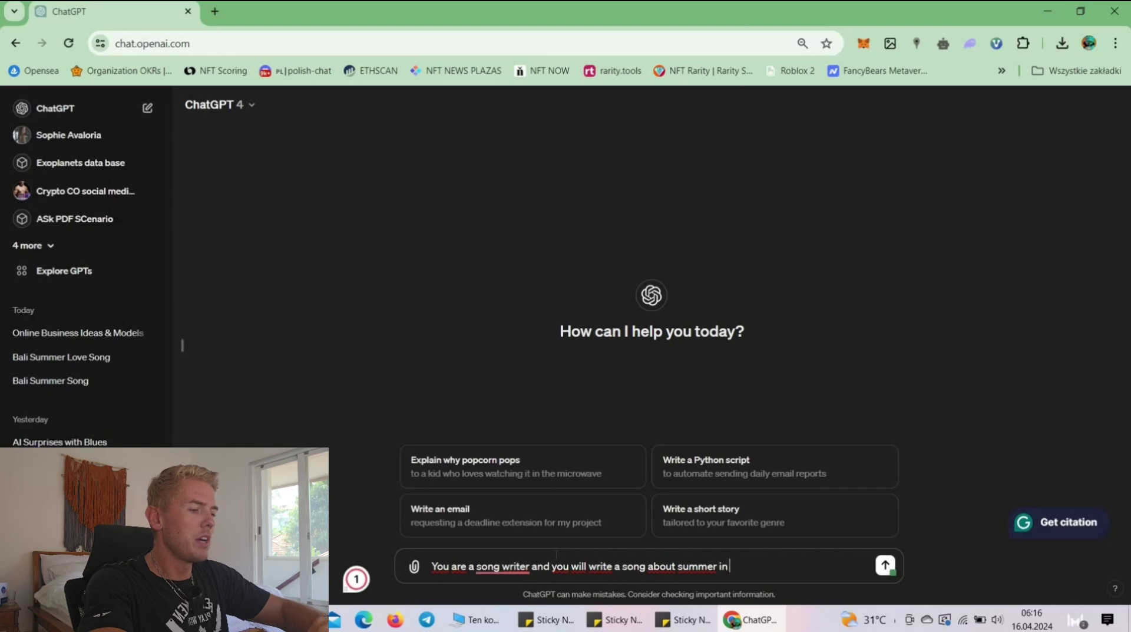
text(Bali)
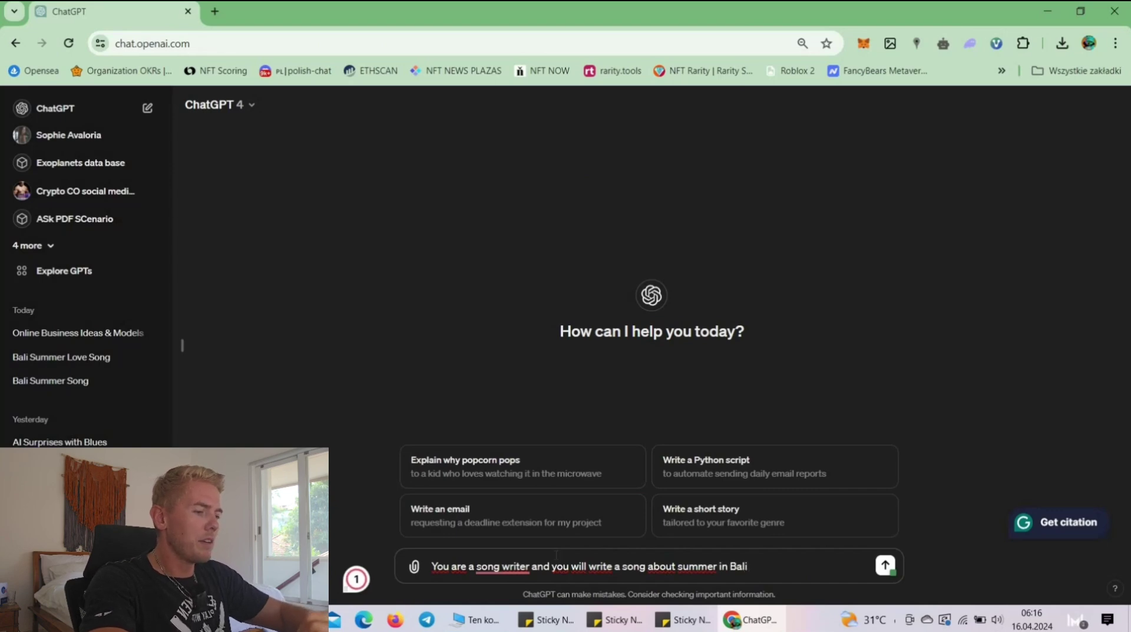
key(shift+Return)
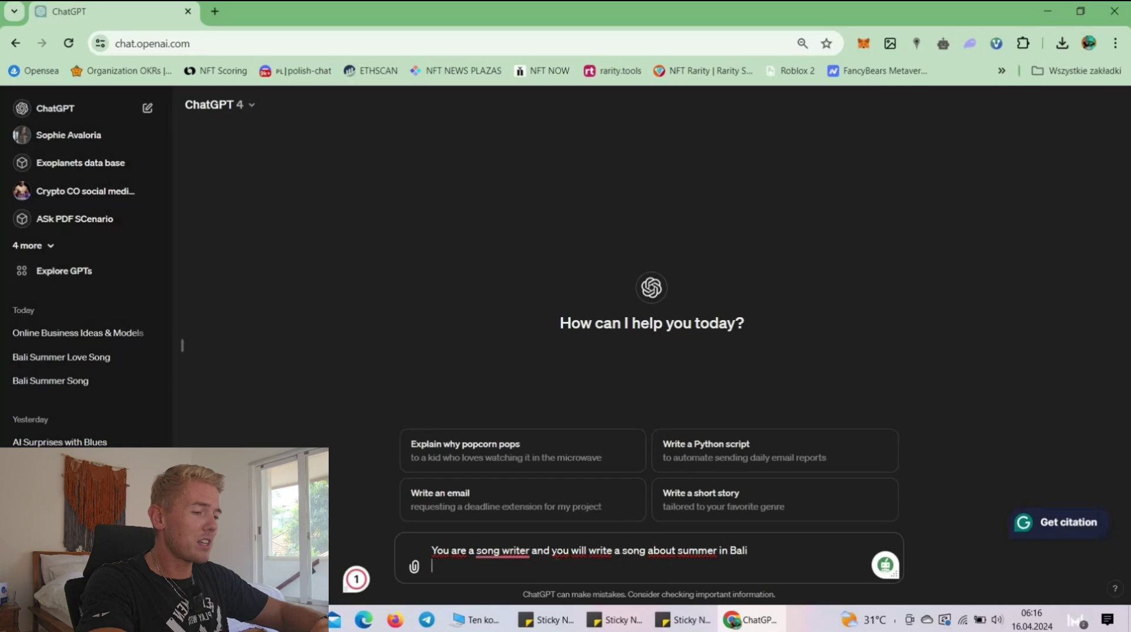
- Add the line "Write only the song without any explanations" to the prompt and send it
text(Write onl)
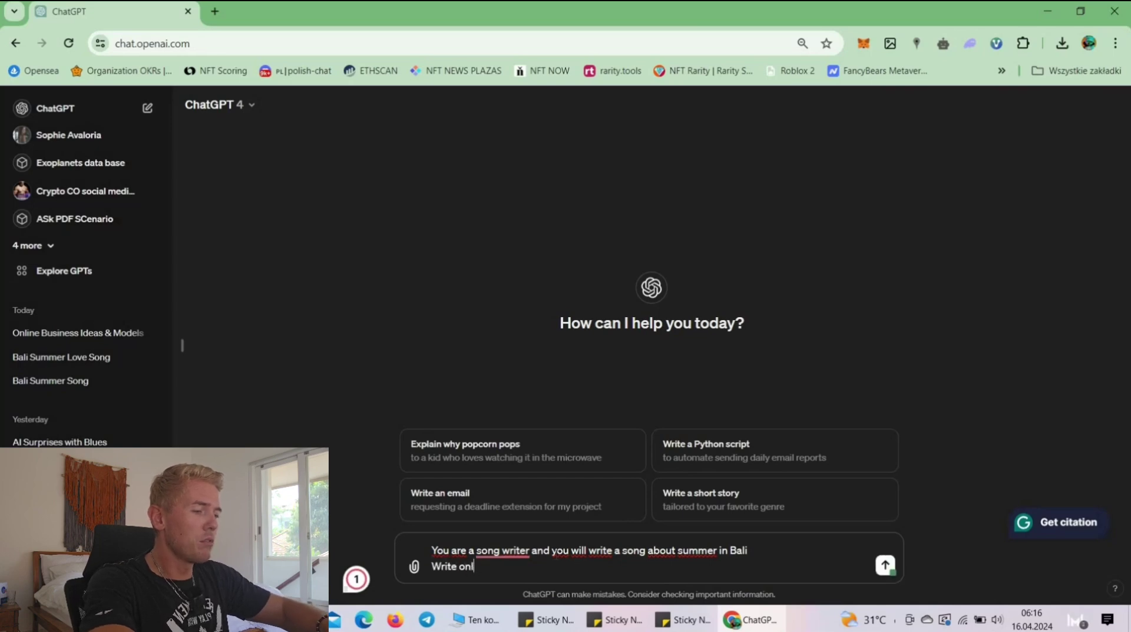
text(y the song with)
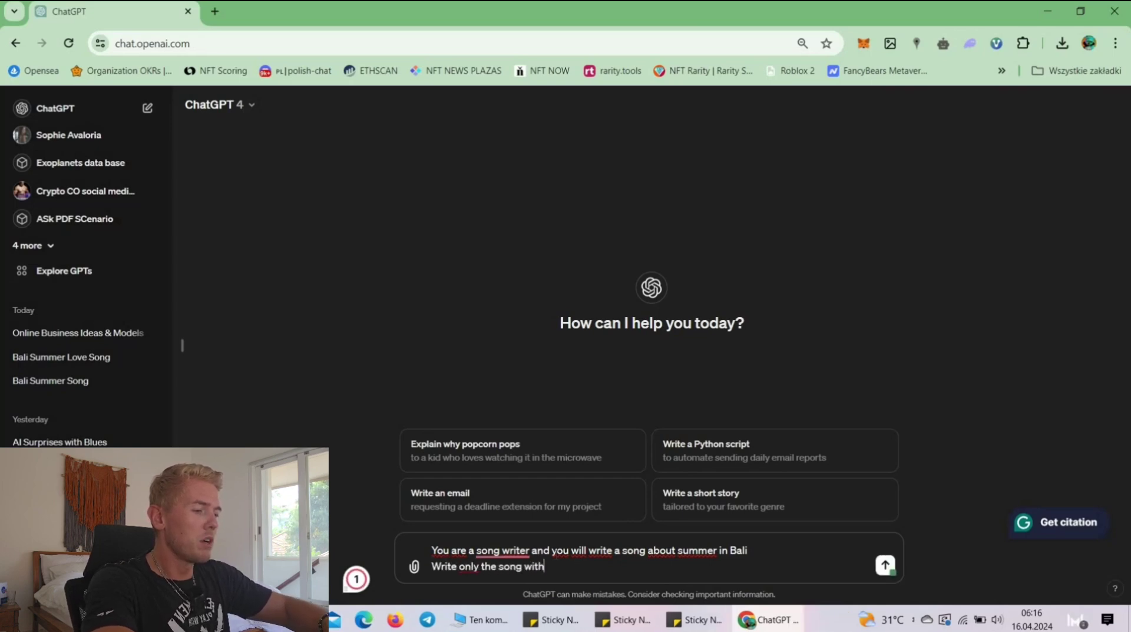
text(out any expla)
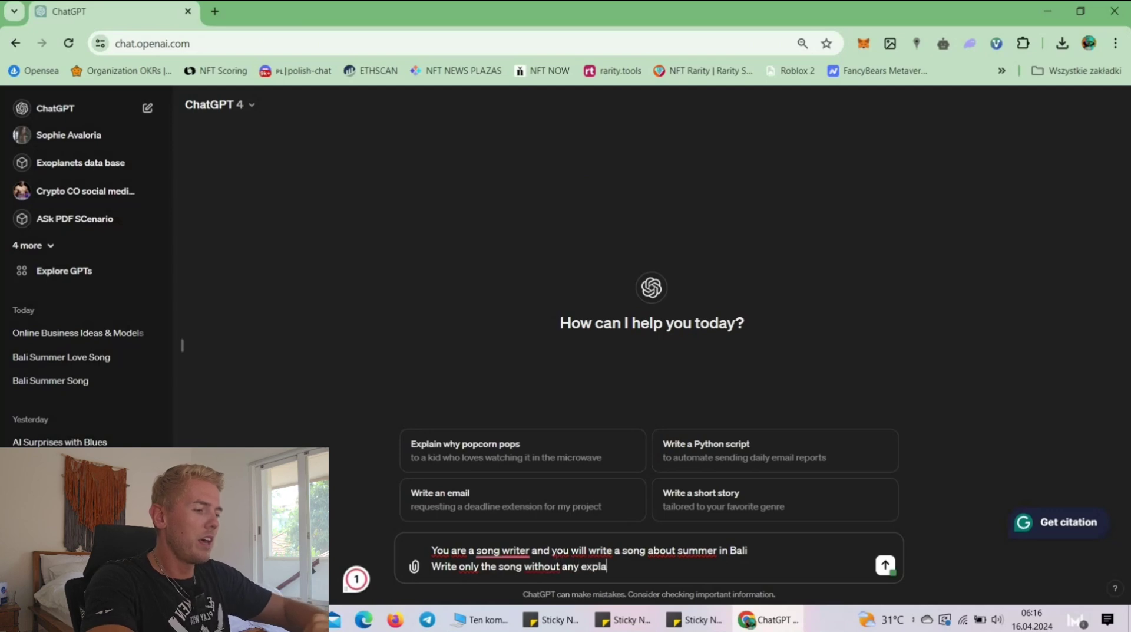
text(nations)
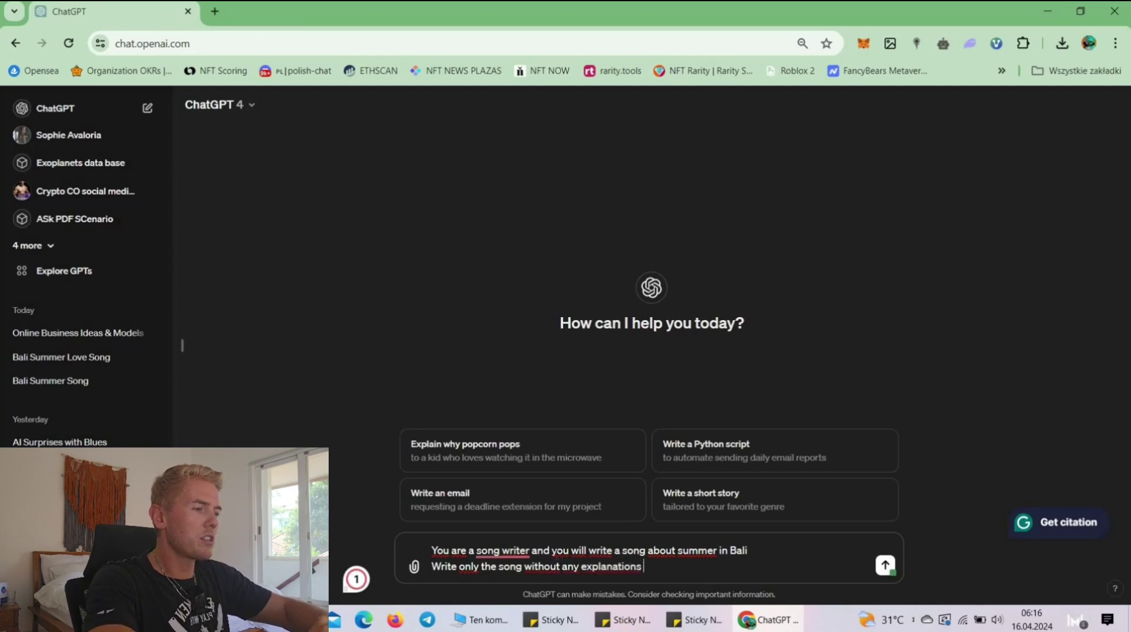
mouse_move(502, 551)
click(512, 474)
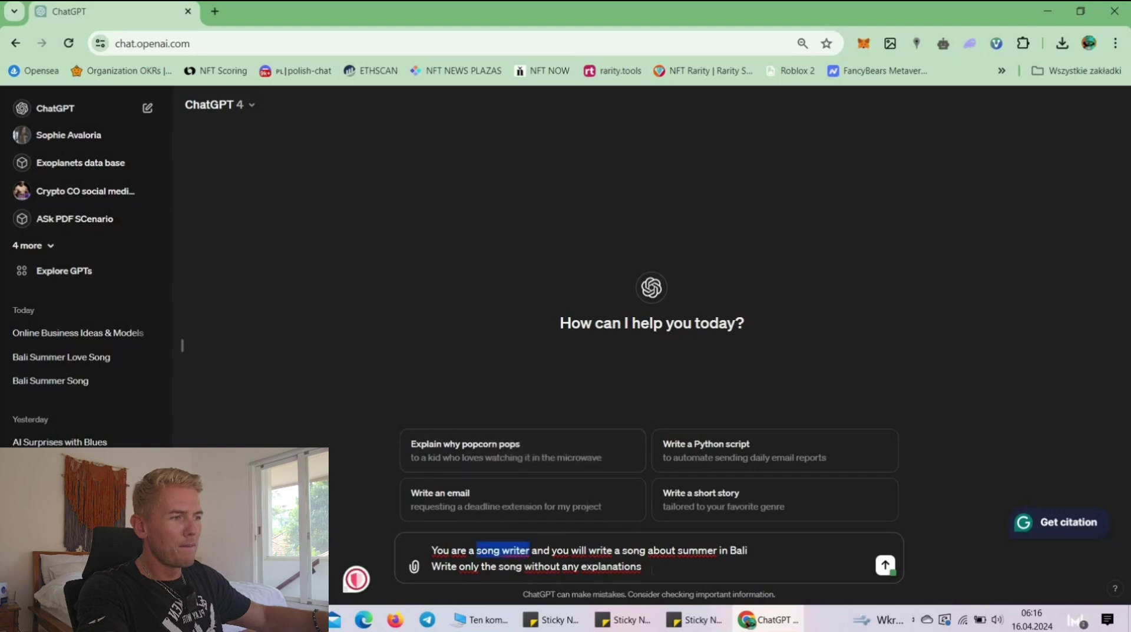
key(Return)
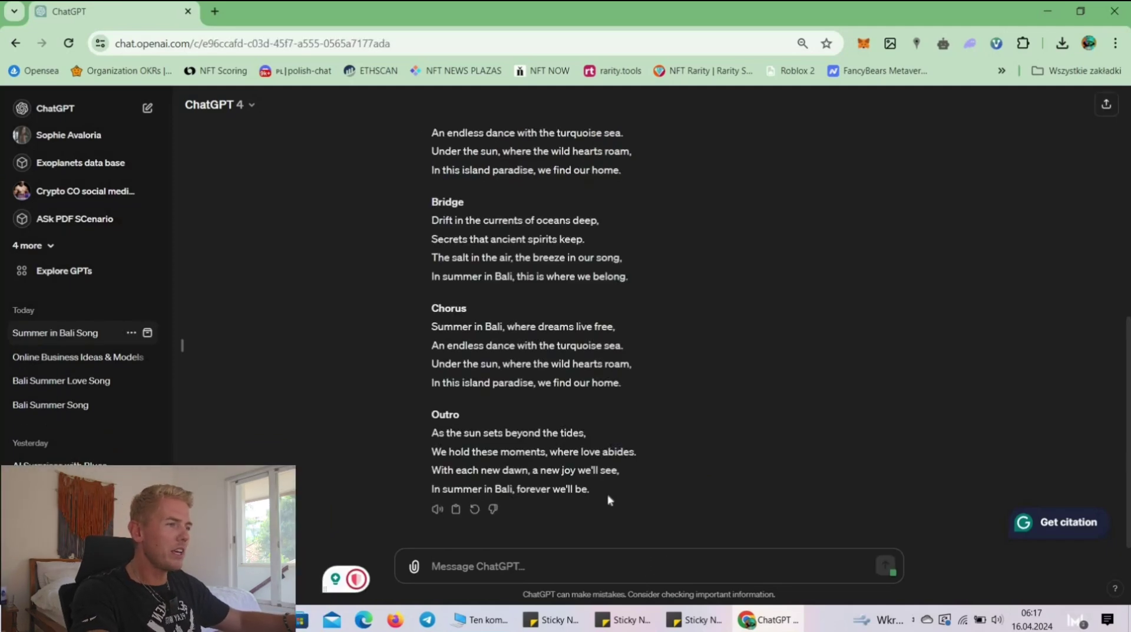
- Copy the complete generated lyrics, from Verse 1 through the end of the Outro
scroll(609, 499, up, 2)
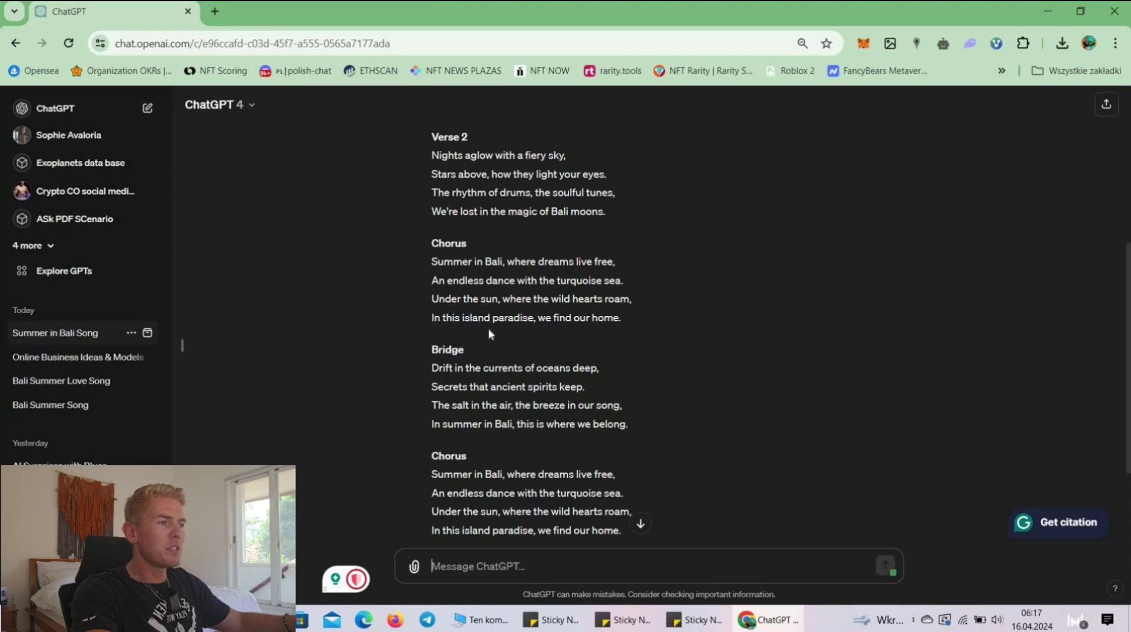
scroll(508, 322, up, 2)
scroll(508, 323, down, 1)
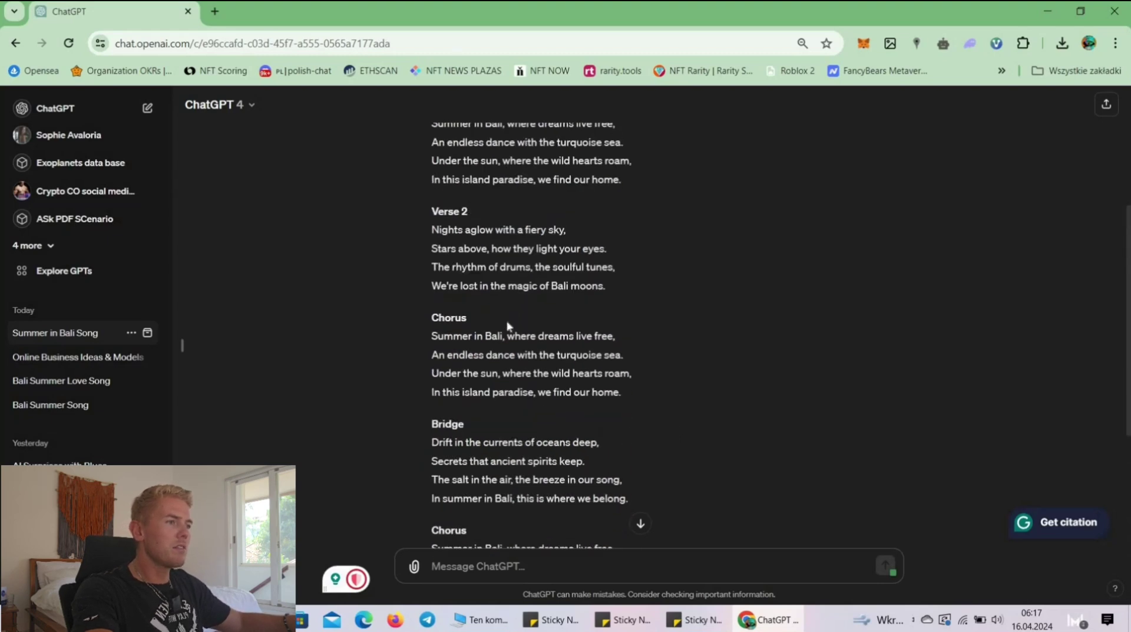
scroll(550, 366, down, 3)
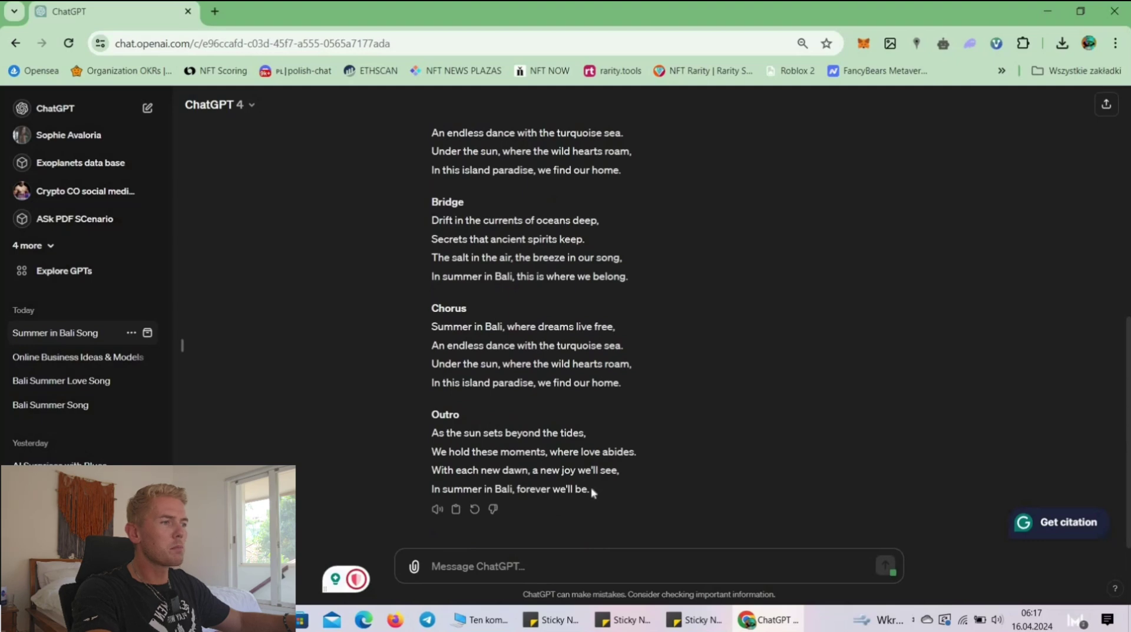
drag(592, 487, 427, 151)
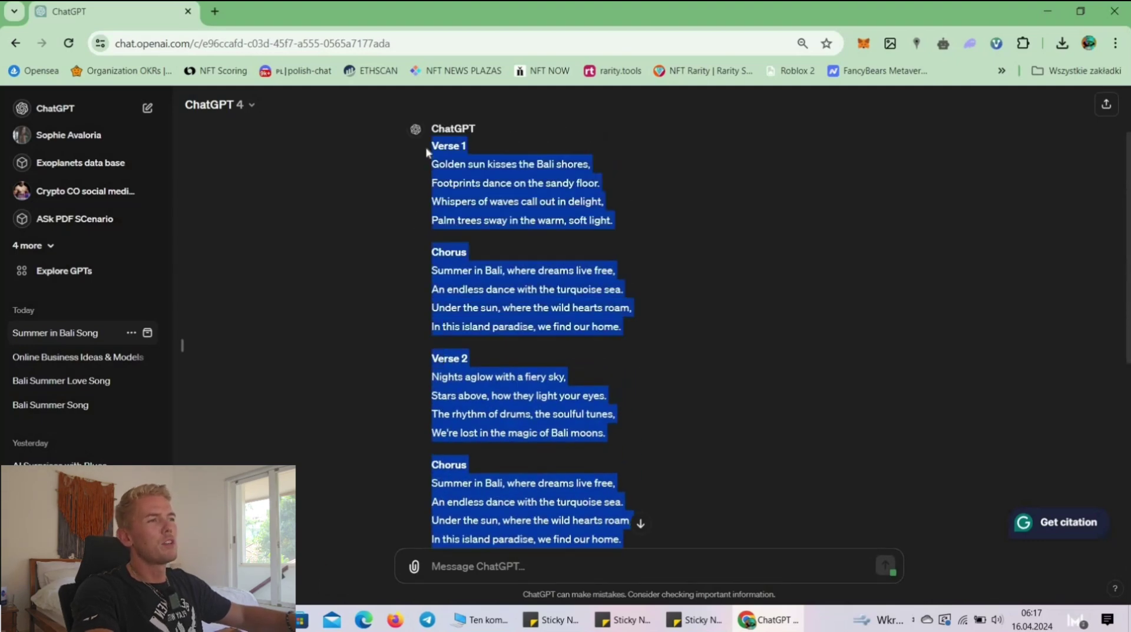
- Open suno.com in a new browser tab
click(215, 11)
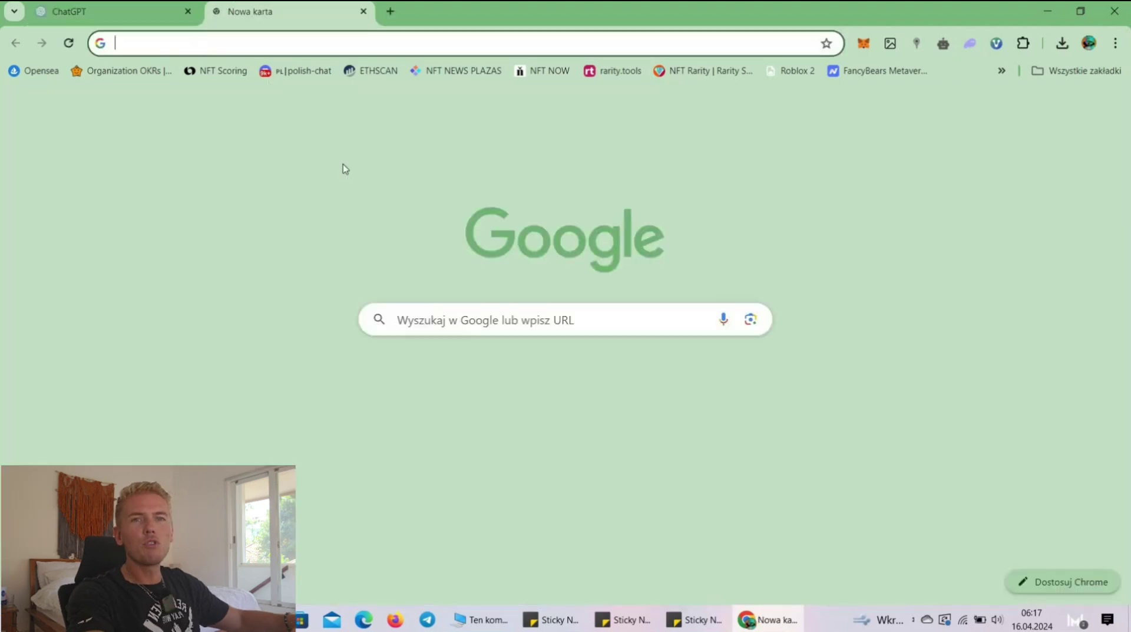
text(suno.com)
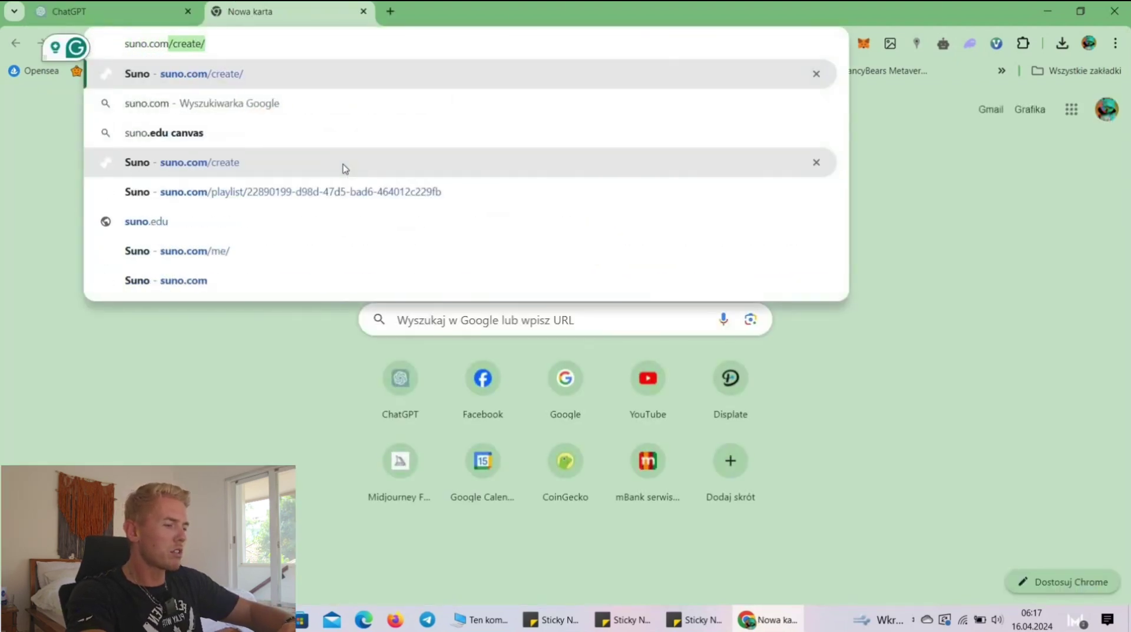
key(Return)
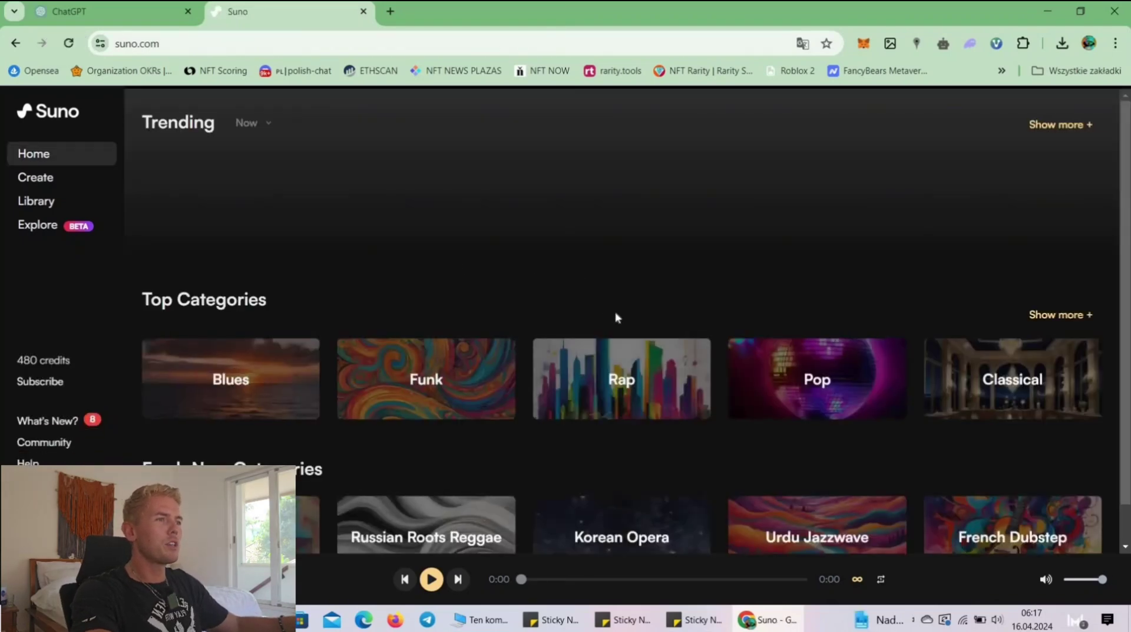
- Look over the trending songs and categories on the Suno home page, and open the song creation page
scroll(618, 312, down, 1)
scroll(621, 306, down, 2)
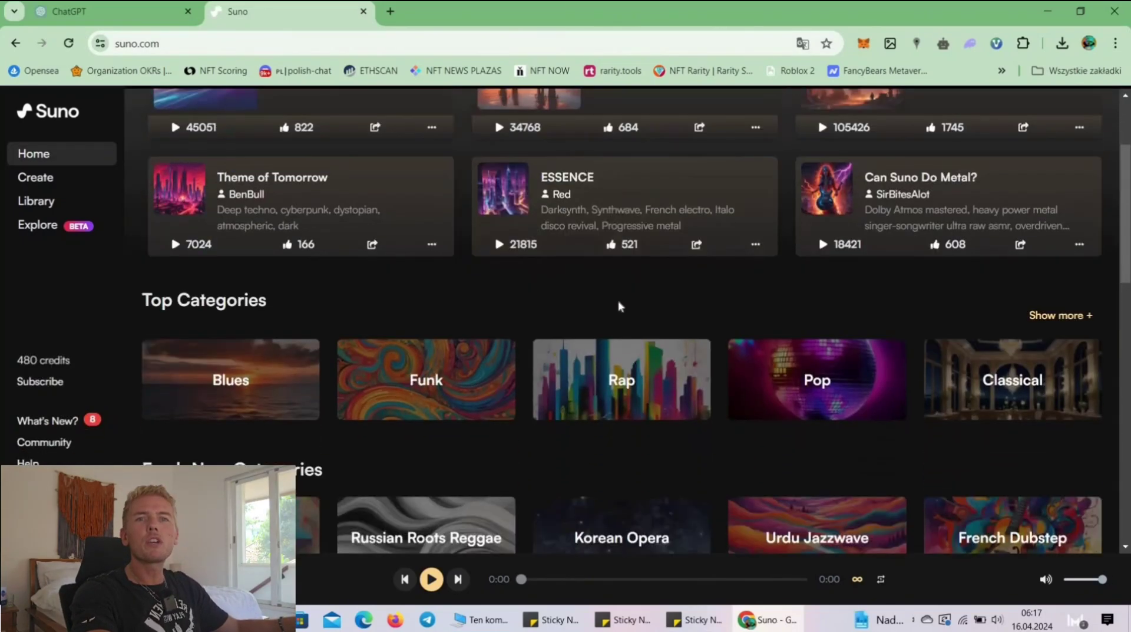
scroll(621, 292, up, 3)
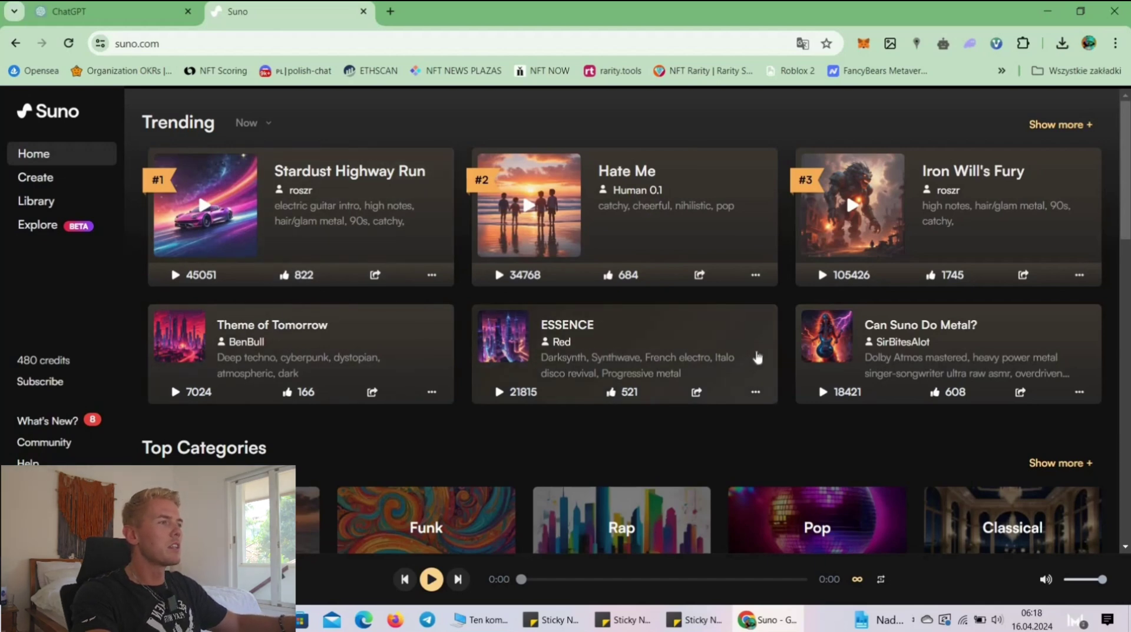
scroll(757, 357, down, 4)
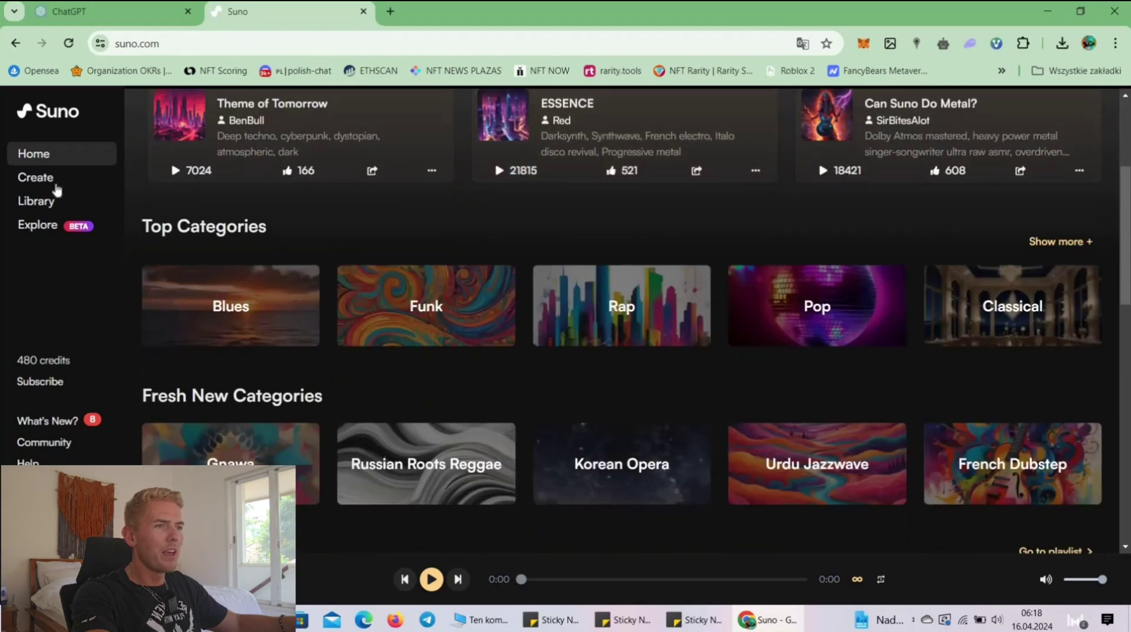
scroll(59, 189, up, 4)
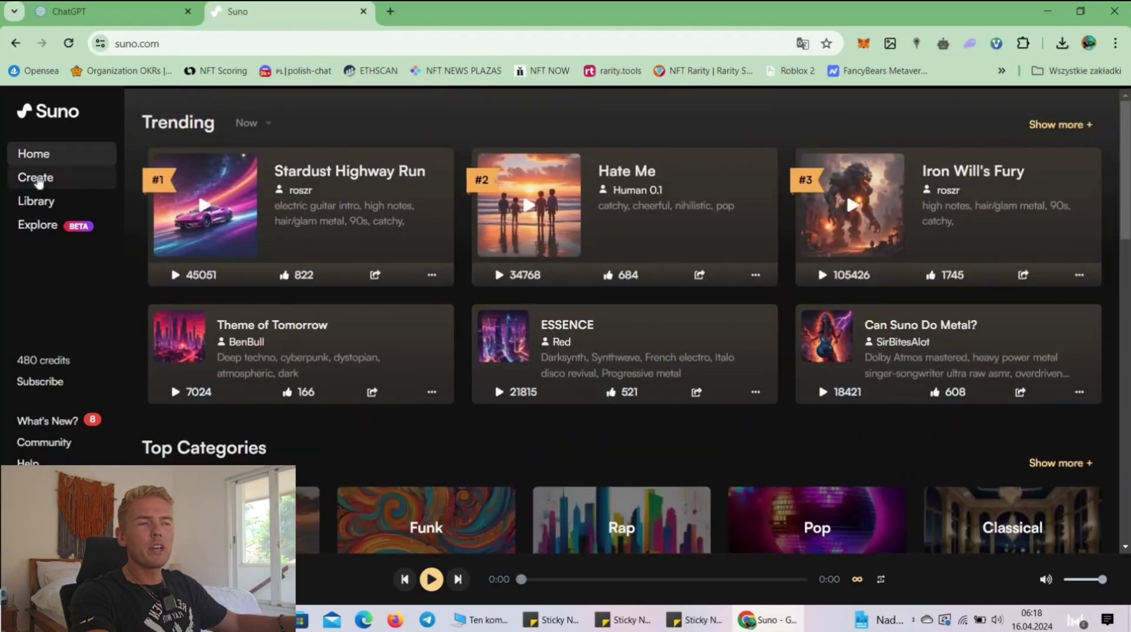
click(36, 179)
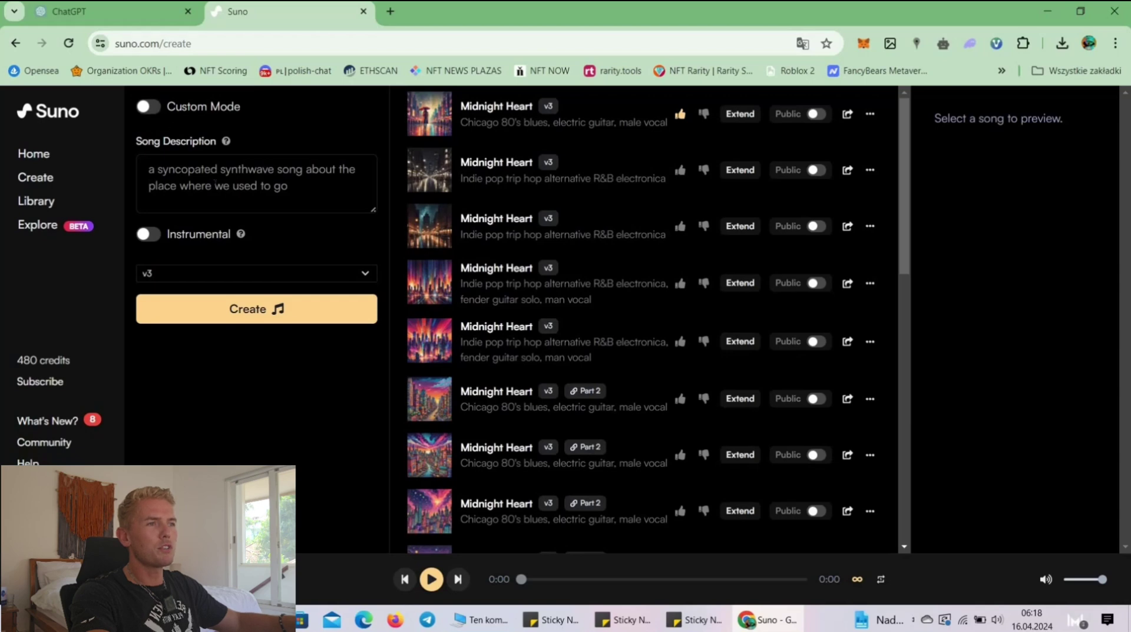
- Turn on Custom Mode and paste the copied Bali song text as the lyrics
click(148, 106)
click(275, 243)
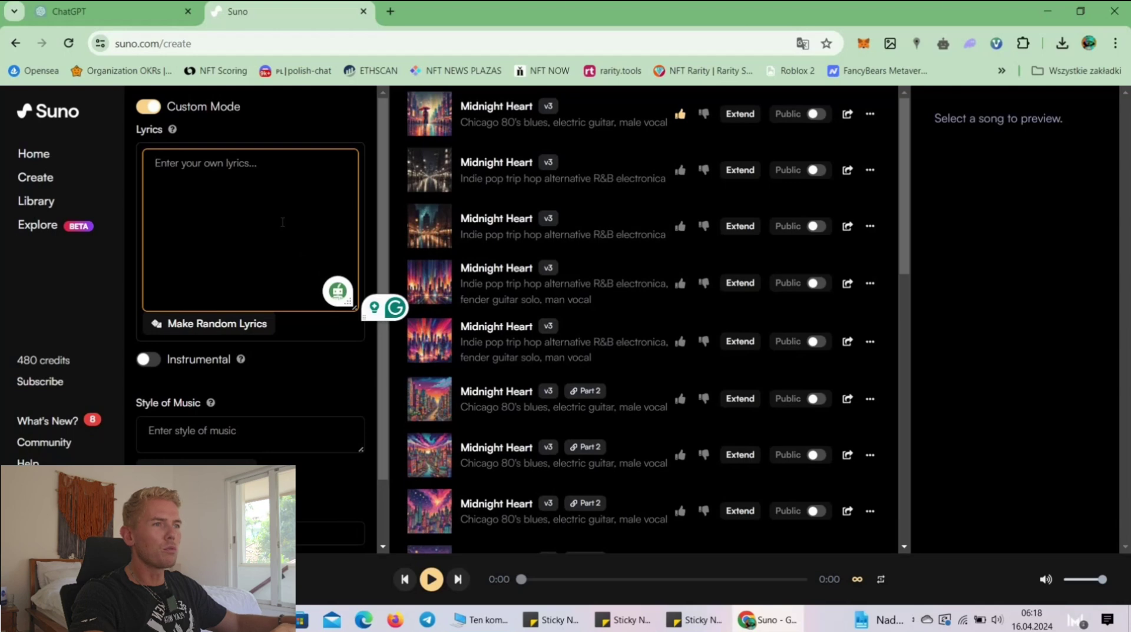
key(ctrl+v)
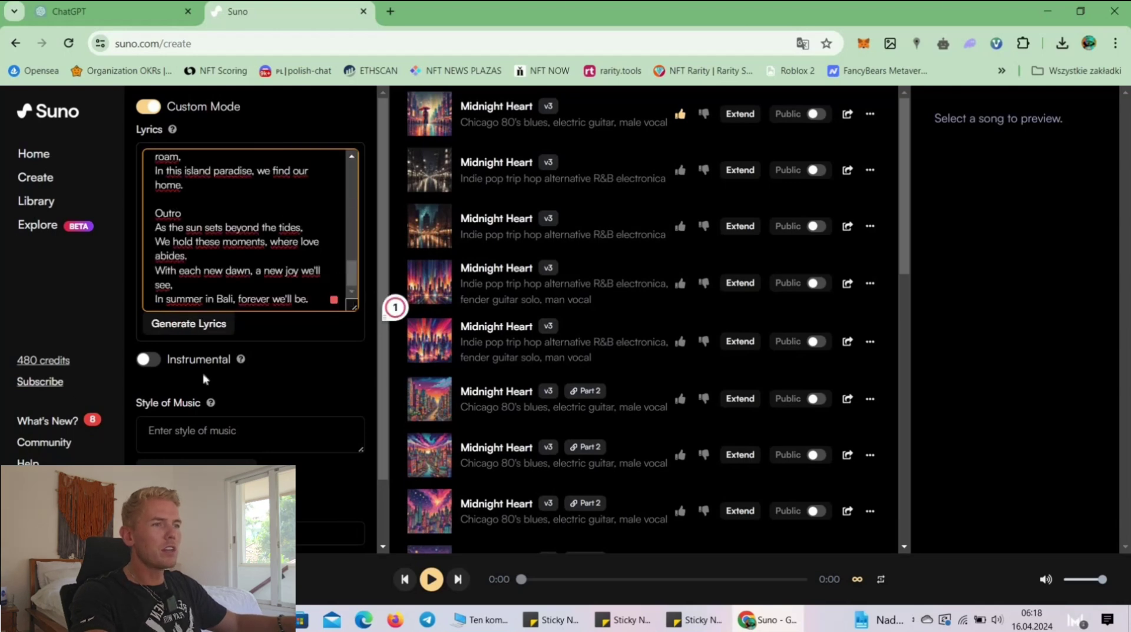
- Set the style of music to "808 beat, summer vibes, electronic, blues, house music"
click(296, 428)
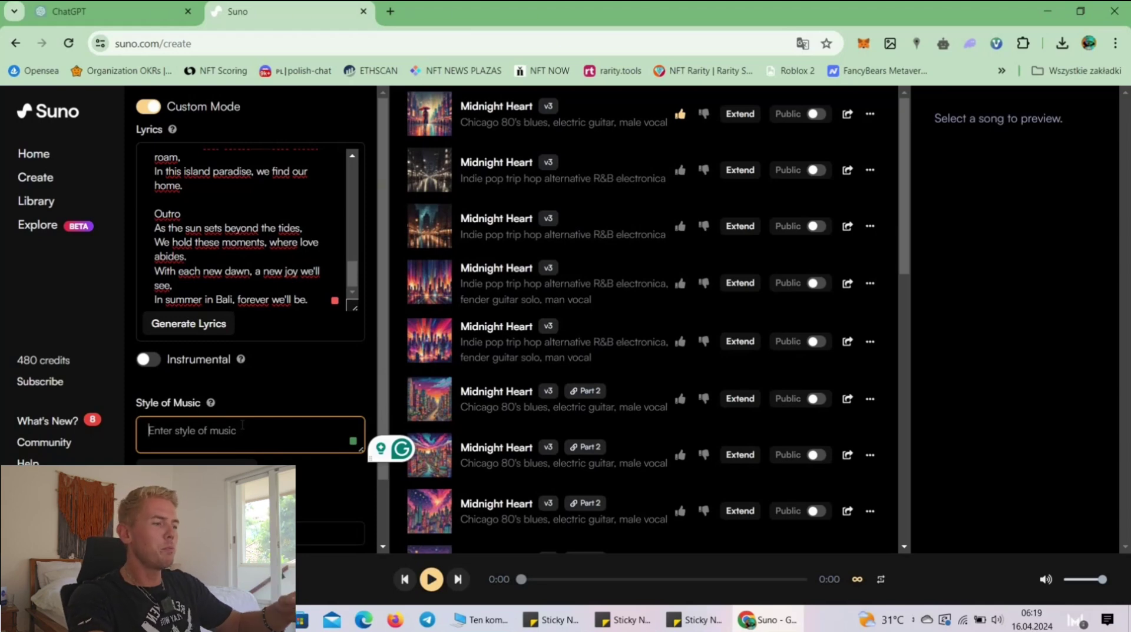
text(80)
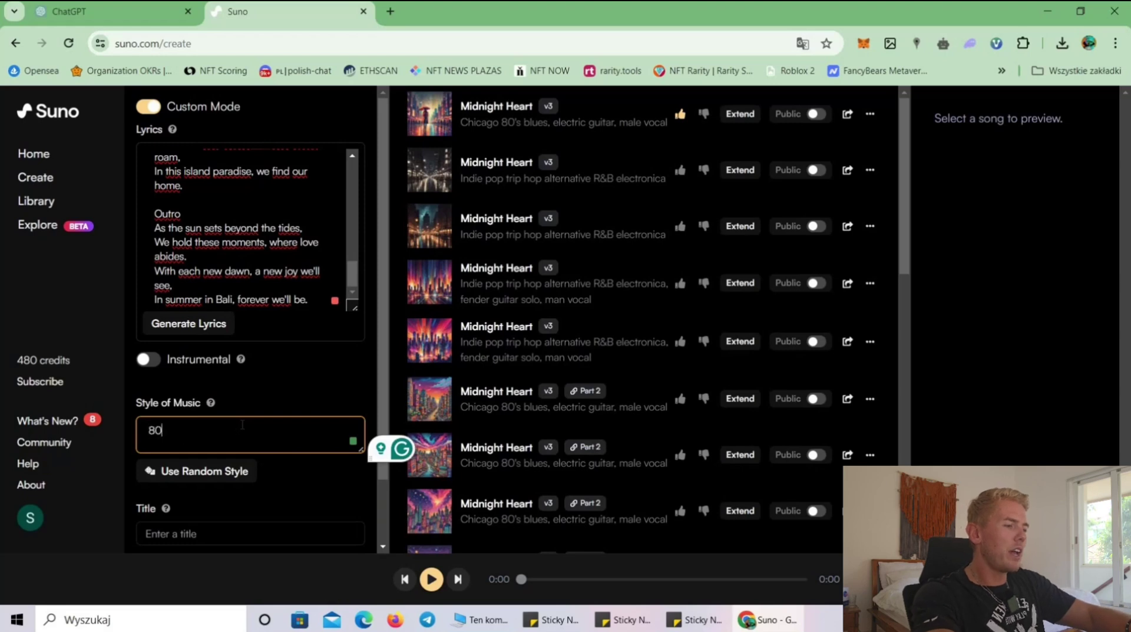
text(8 beat, )
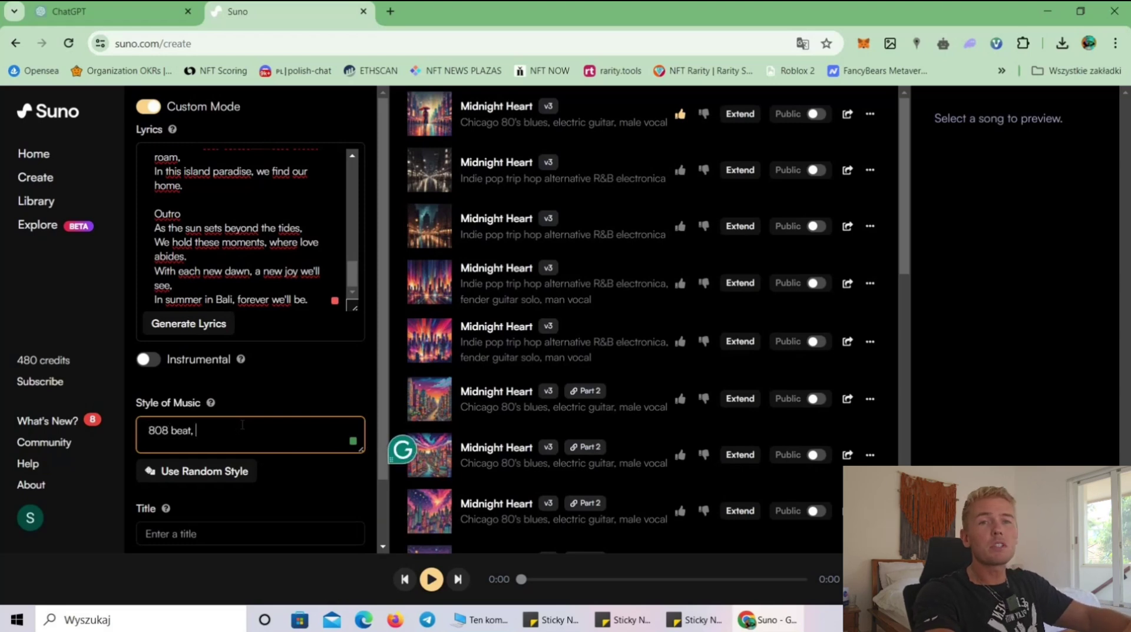
text(summer v)
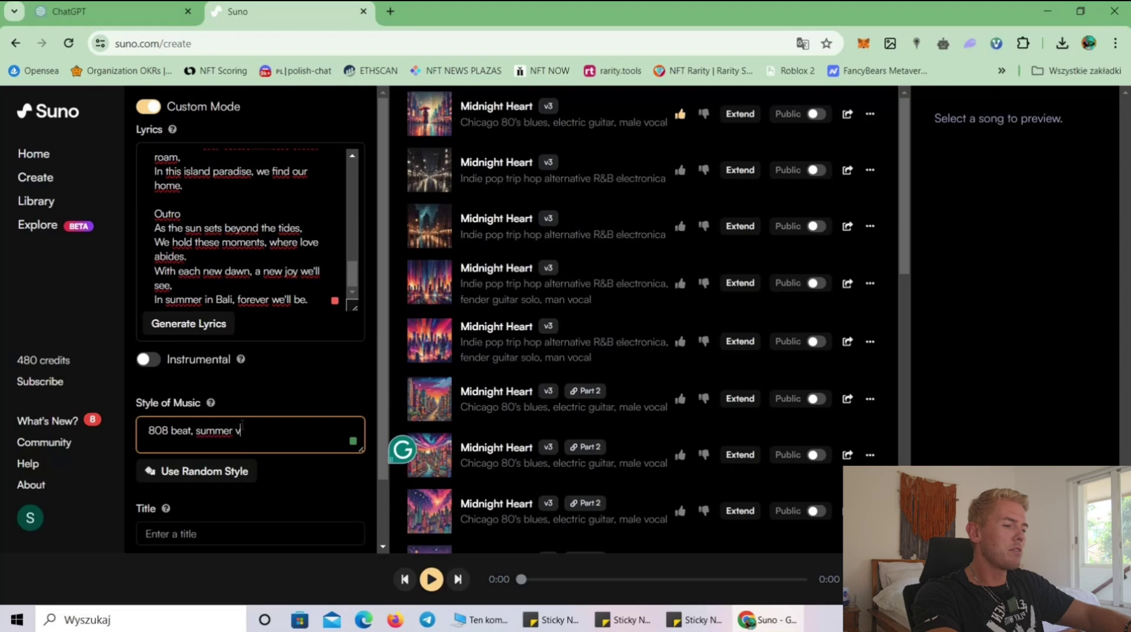
text(ibes,)
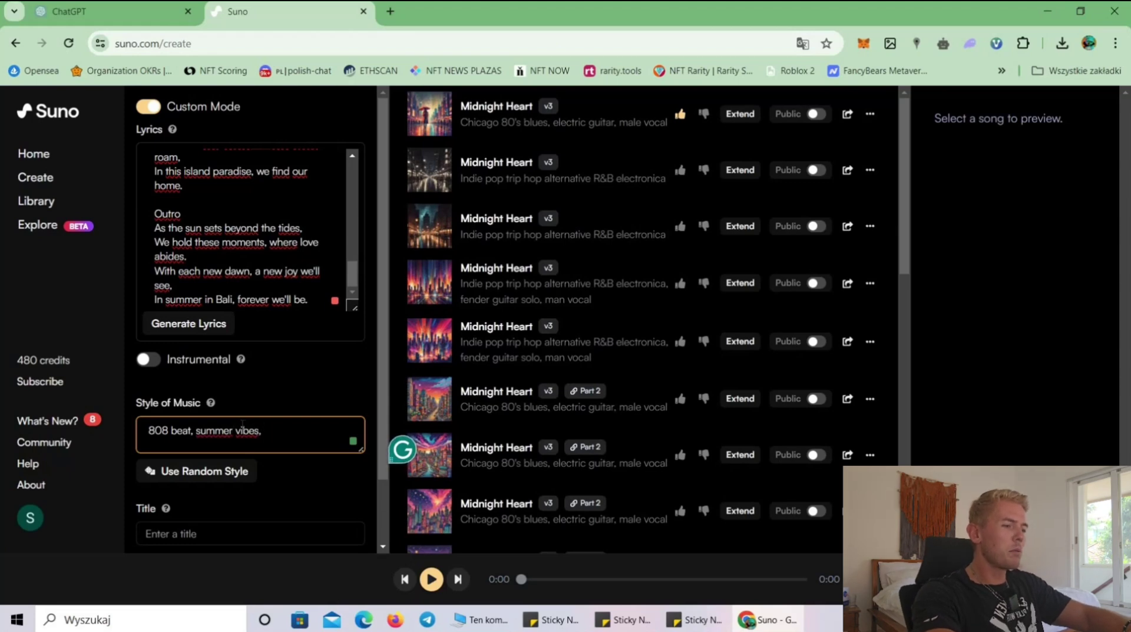
text( electroni)
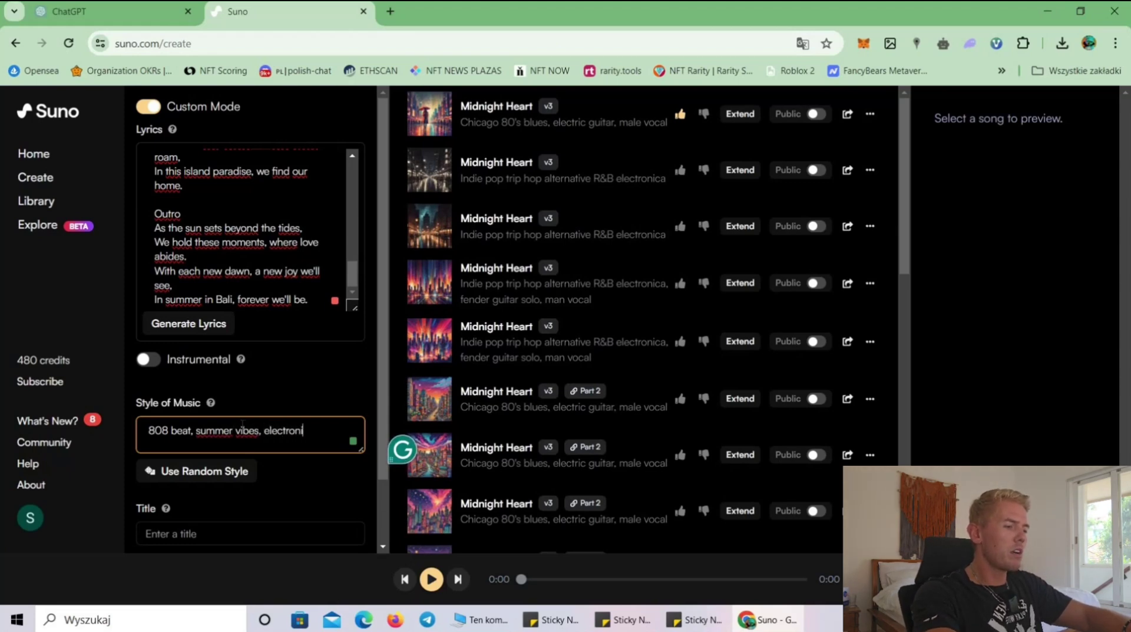
text(c,)
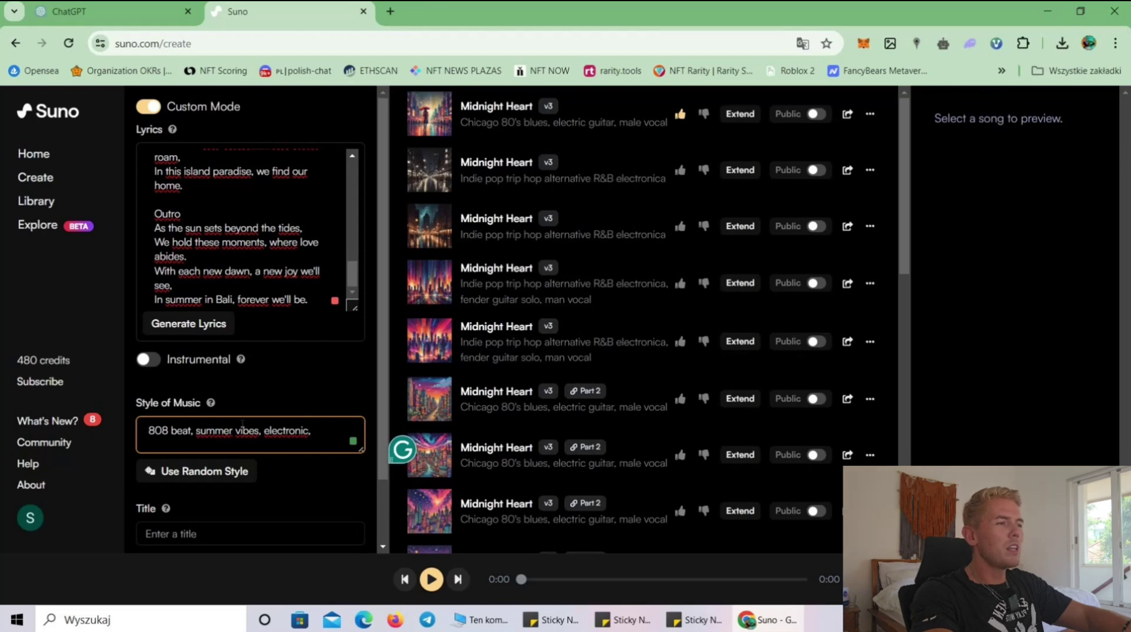
text( blues,)
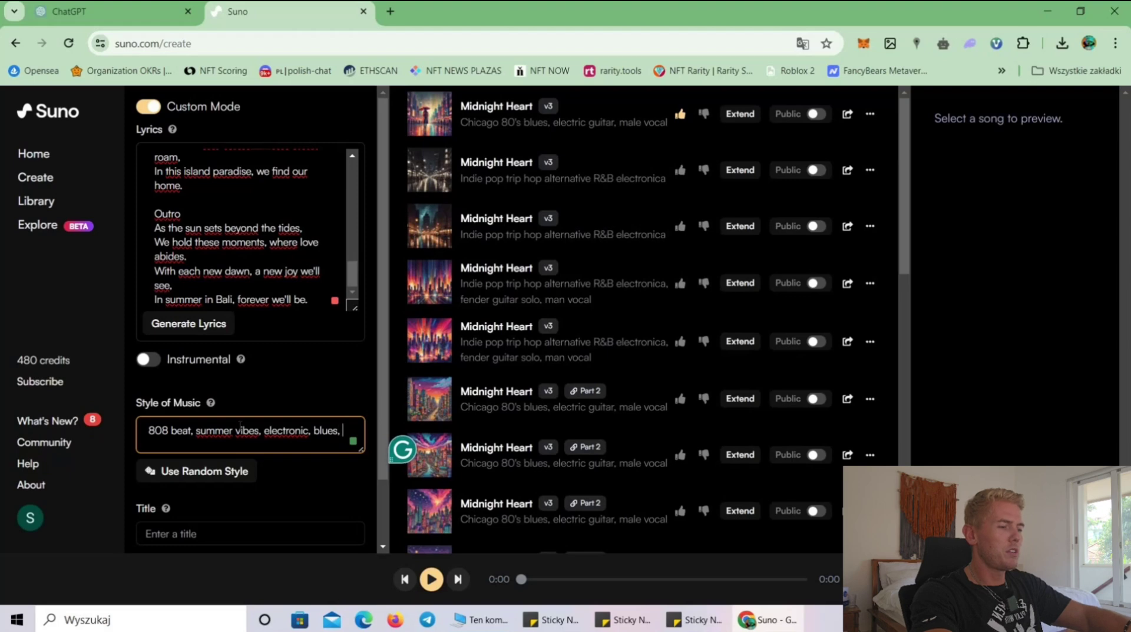
text( h)
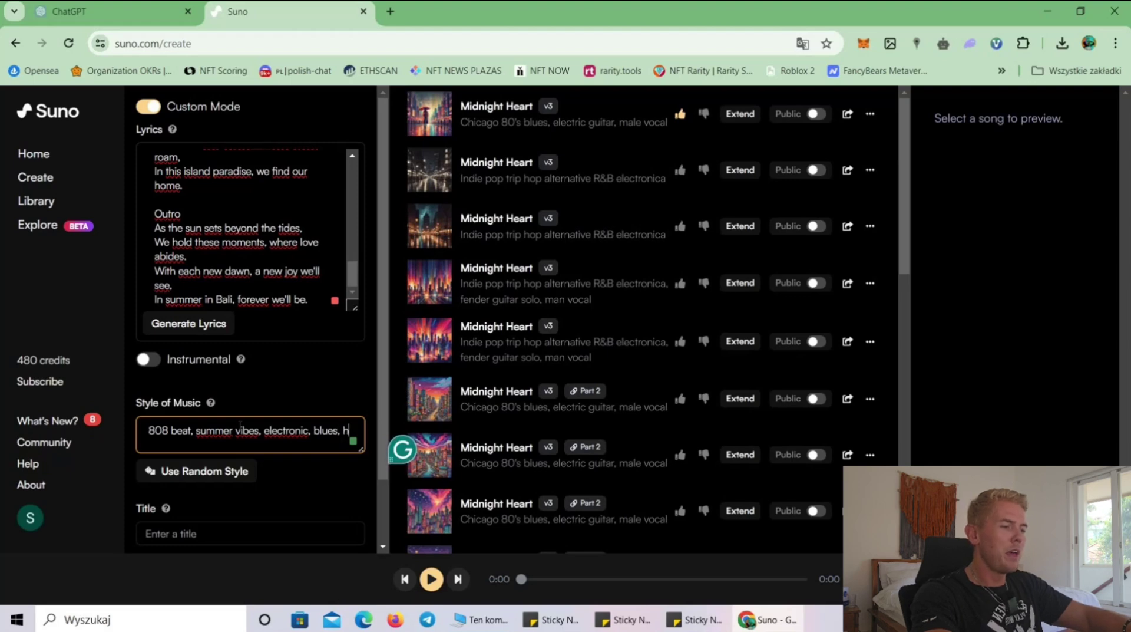
text(ouse music)
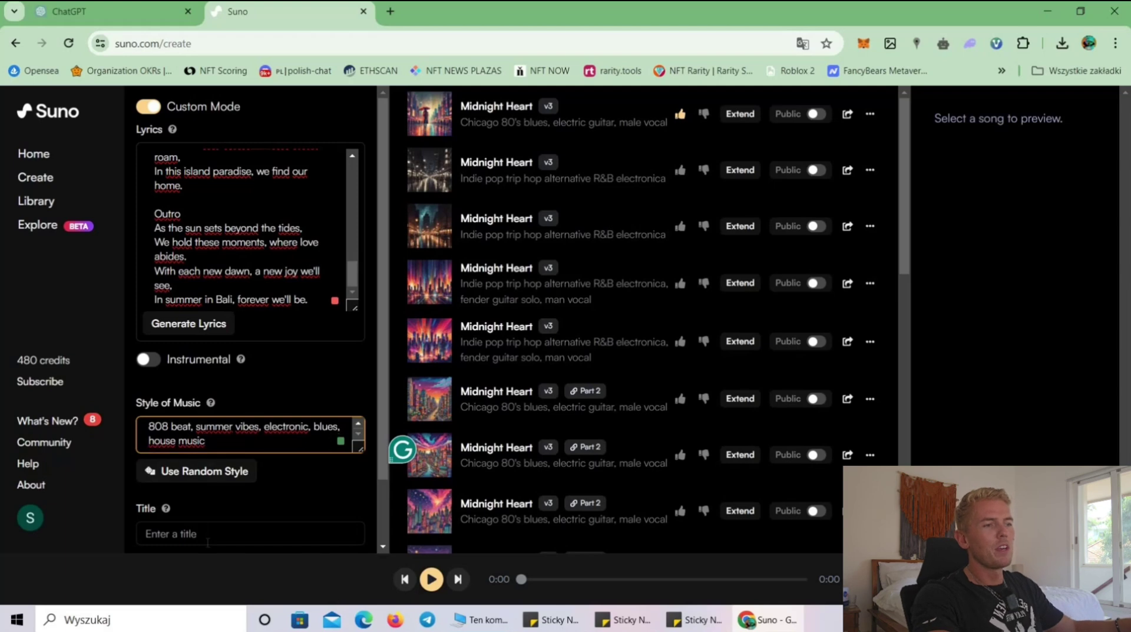
- Enter "Bali Summer" as the song title
click(246, 533)
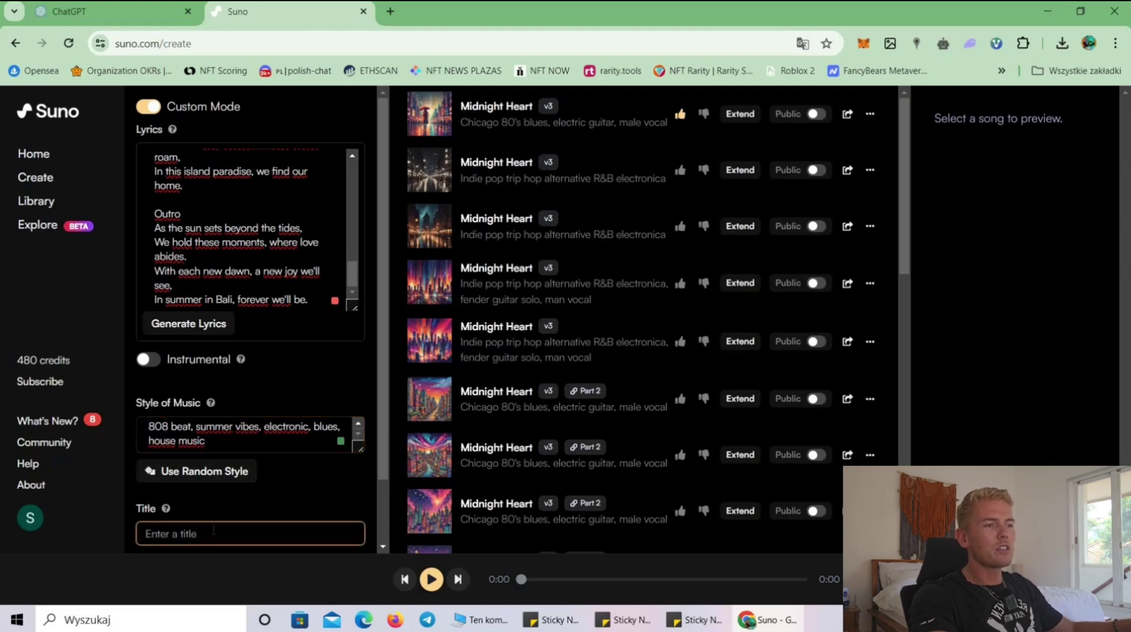
text(Bali)
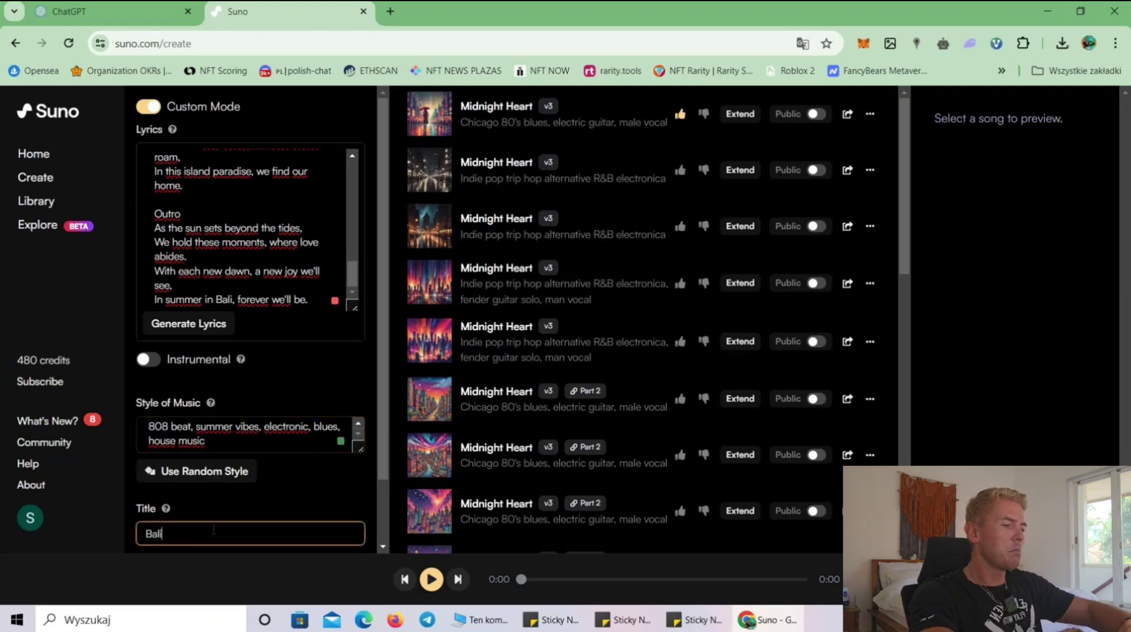
text( Cummer)
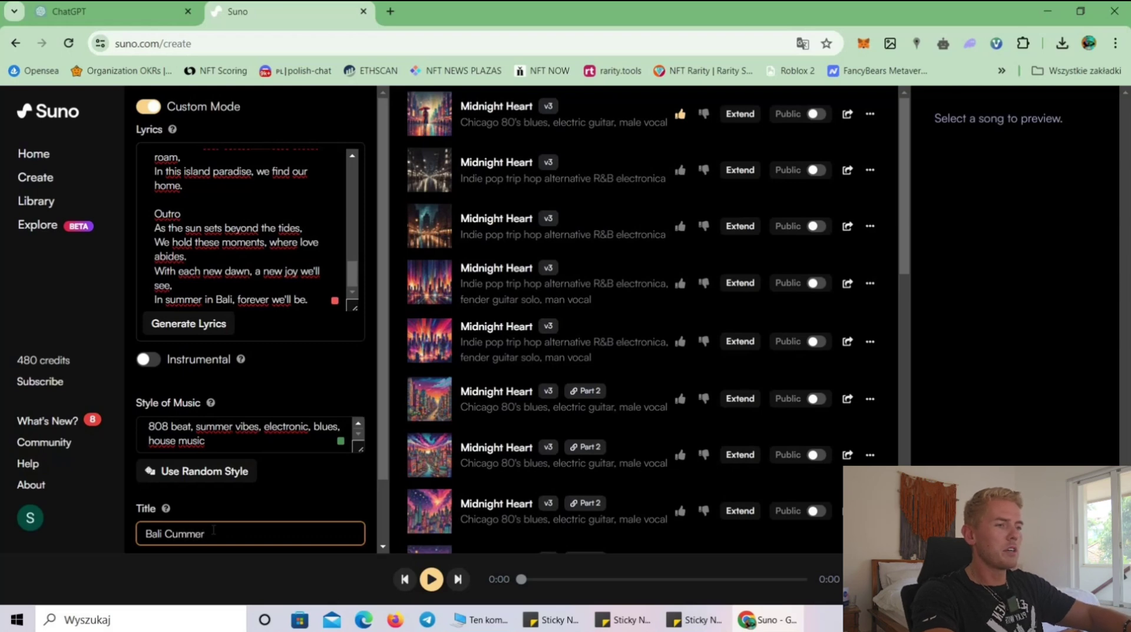
key(BackSpace)
key(BackSpace)
key(BackSpace)
key(BackSpace)
key(BackSpace)
key(BackSpace)
key(BackSpace)
text(Summer)
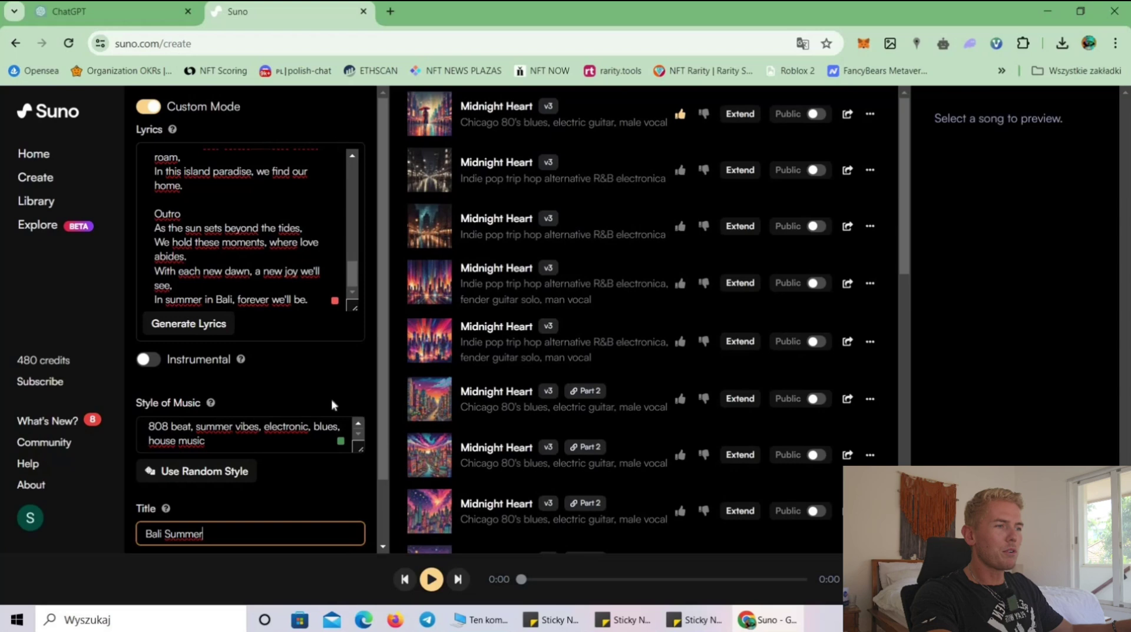
- Keep v3 as the model version and generate the Bali Summer song
scroll(332, 398, down, 1)
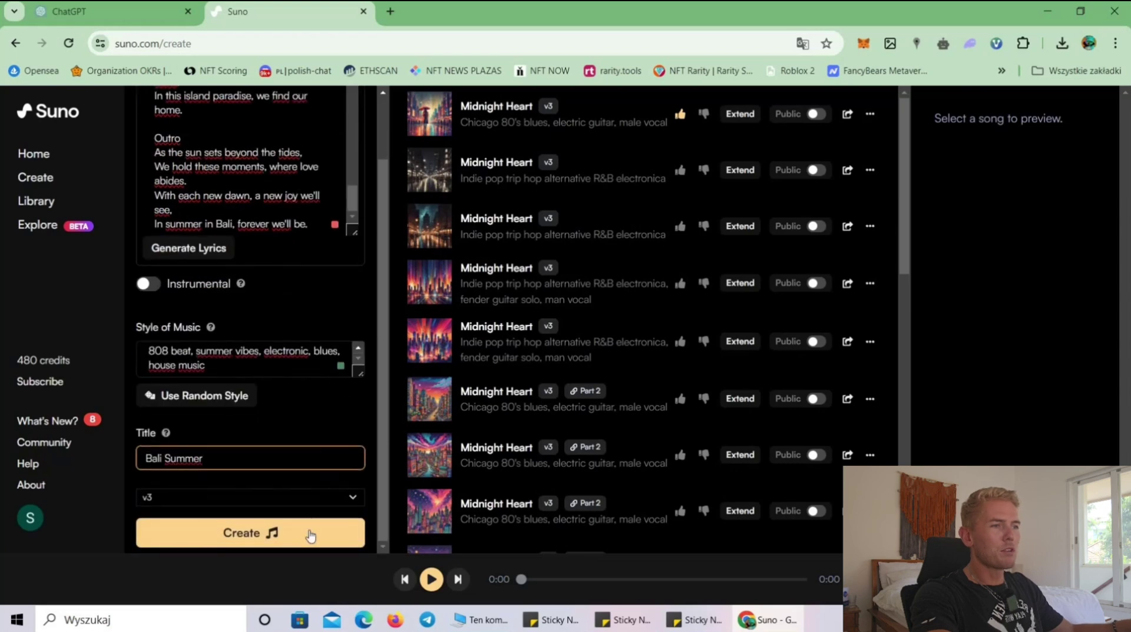
click(306, 498)
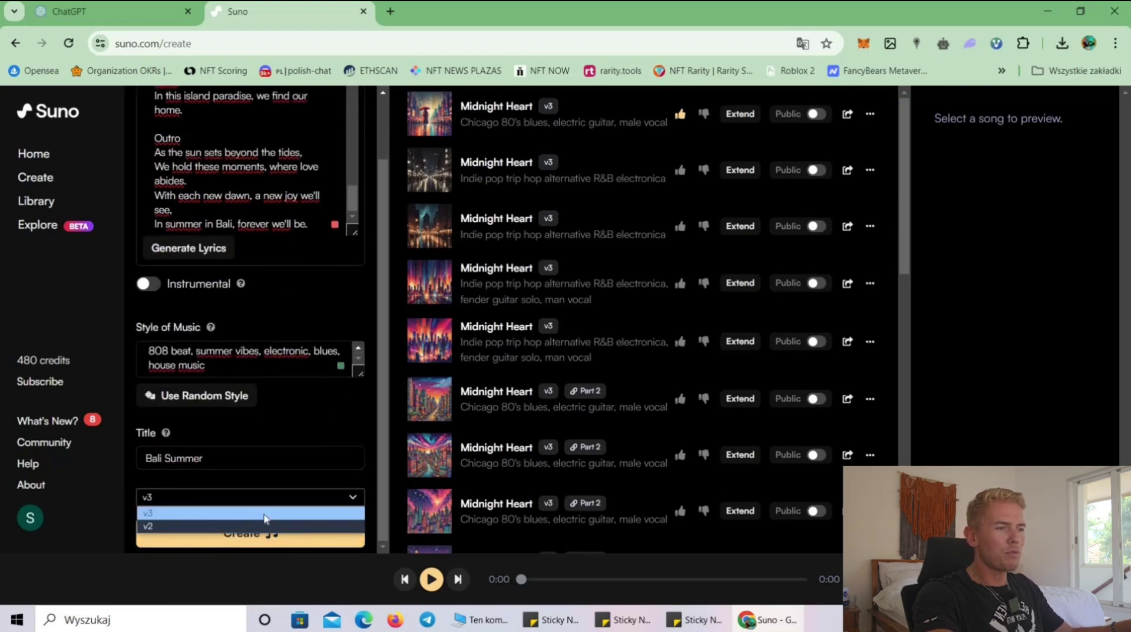
click(263, 519)
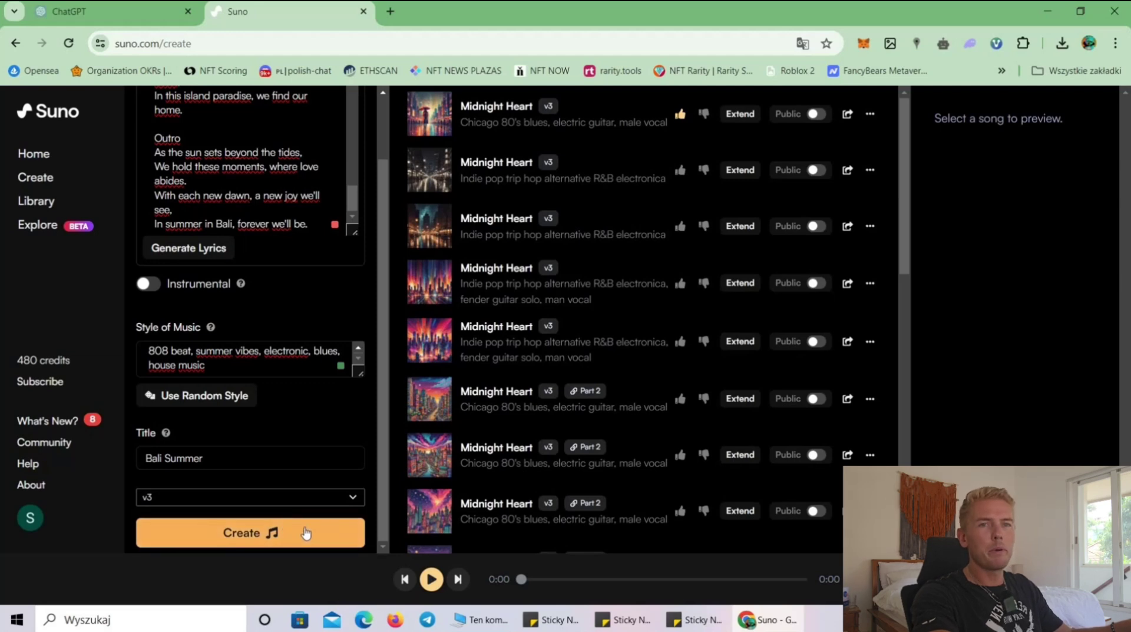
click(257, 538)
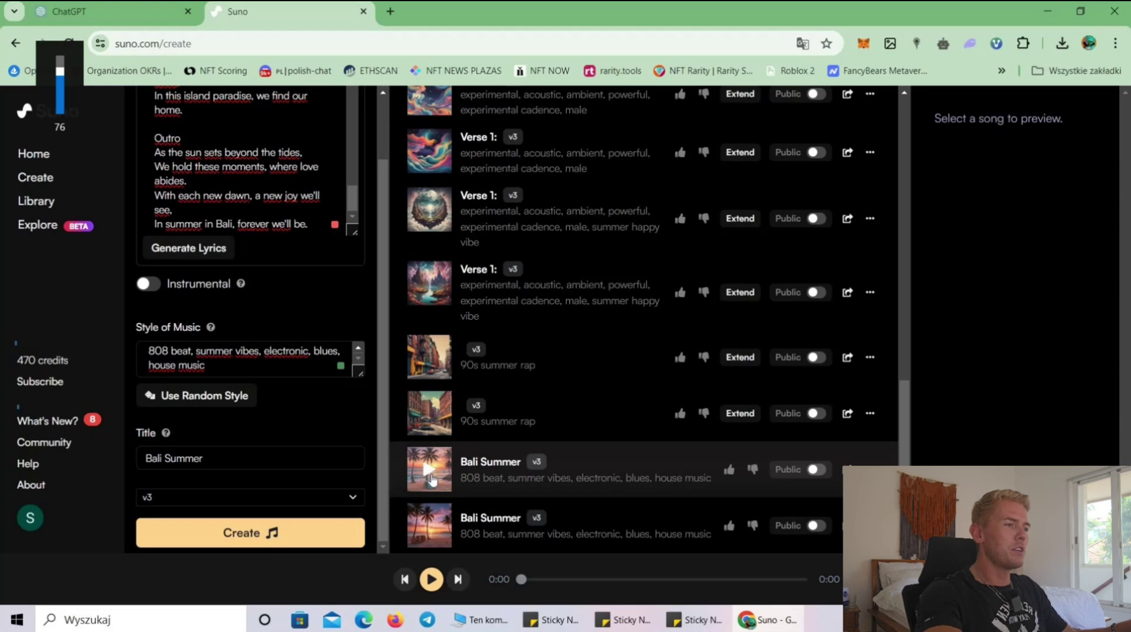
- Play the first generated Bali Summer version with the system volume raised, and follow its lyrics
click(430, 469)
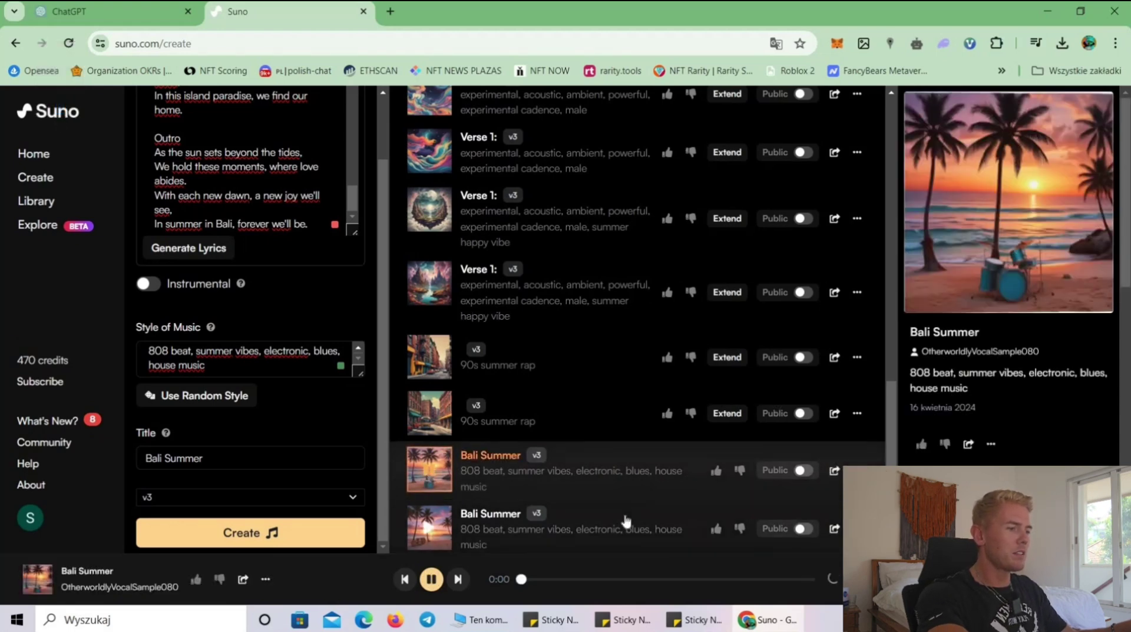
key(XF86AudioRaiseVolume)
key(XF86AudioRaiseVolume)
key(XF86AudioRaiseVolume)
key(XF86AudioRaiseVolume)
key(XF86AudioRaiseVolume)
key(XF86AudioRaiseVolume)
key(XF86AudioRaiseVolume)
key(XF86AudioRaiseVolume)
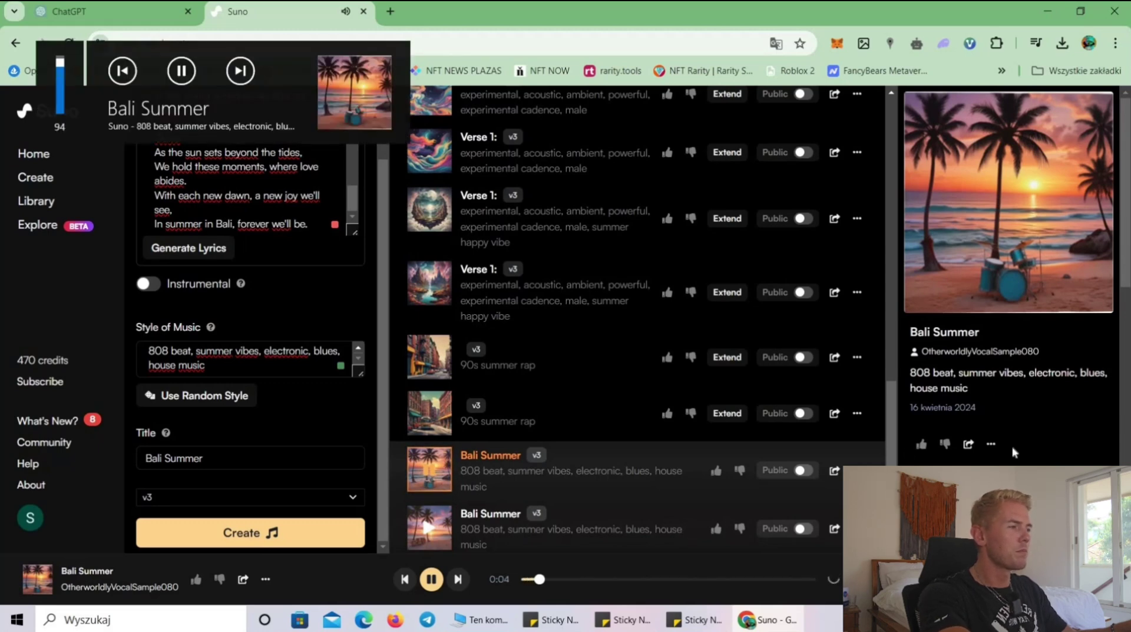
scroll(1012, 452, down, 3)
scroll(1012, 454, down, 1)
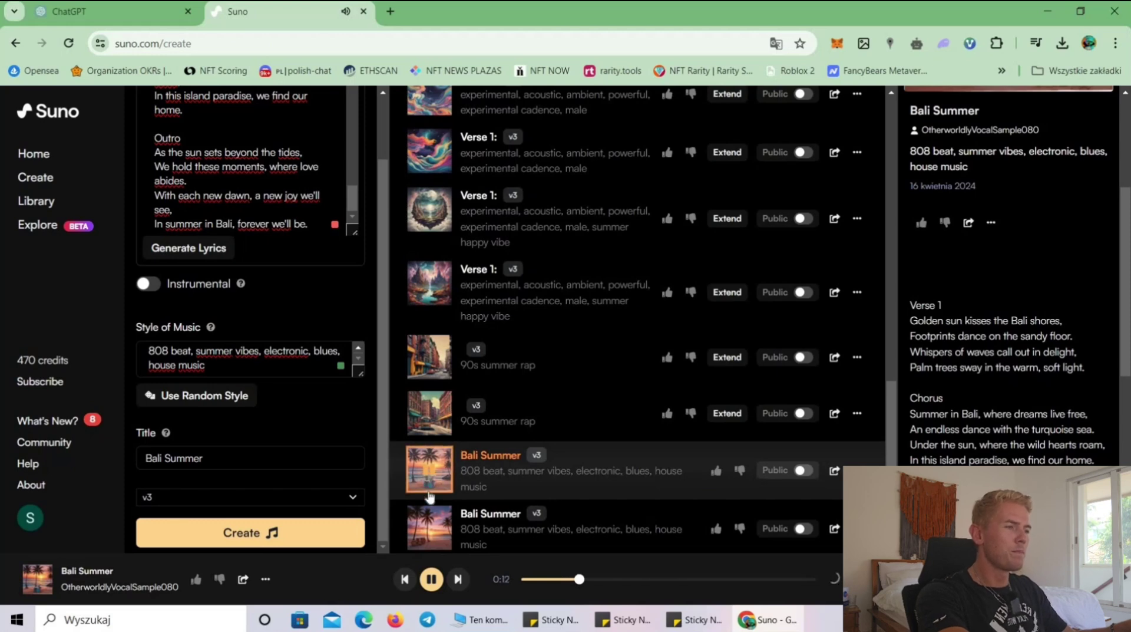
- Play the second Bali Summer version while following its lyrics, and pause it
click(429, 527)
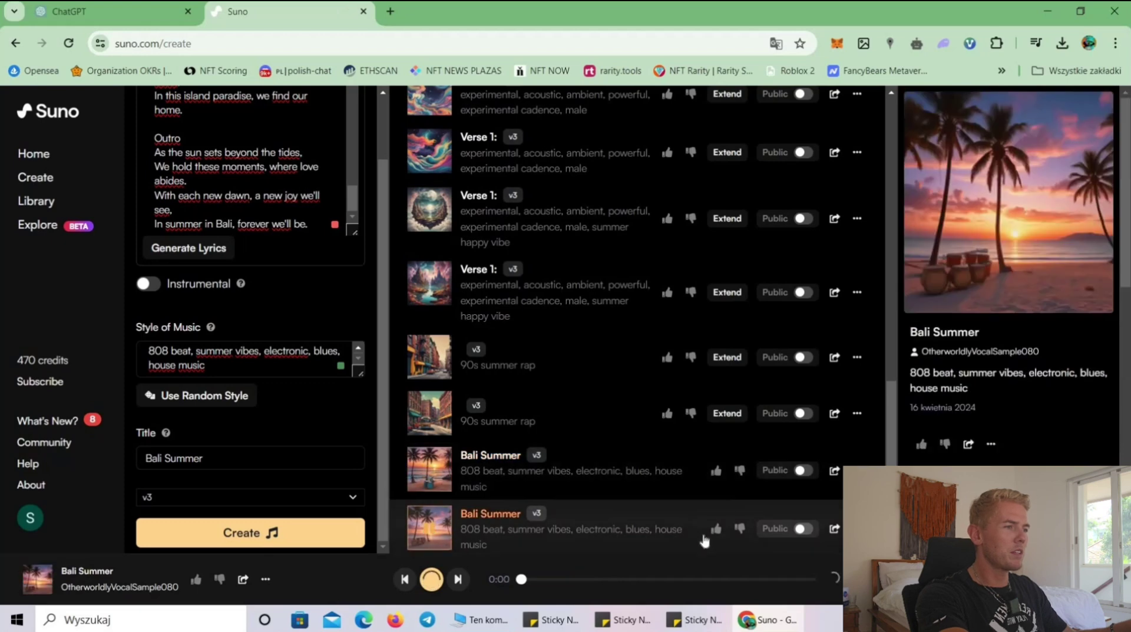
scroll(1000, 428, down, 10)
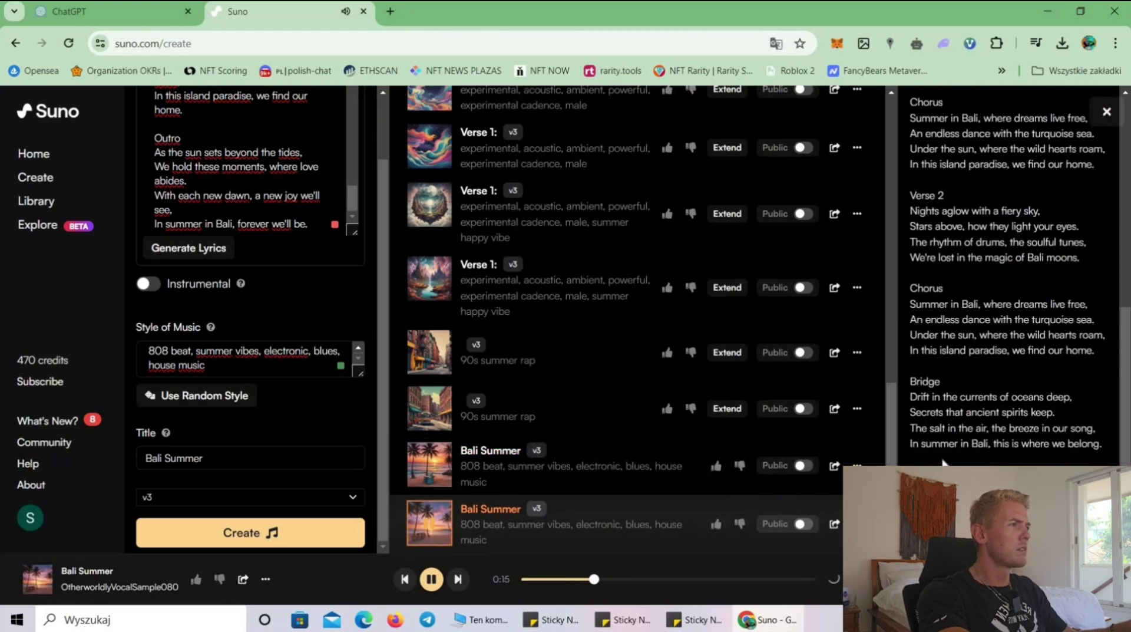
scroll(1000, 428, up, 5)
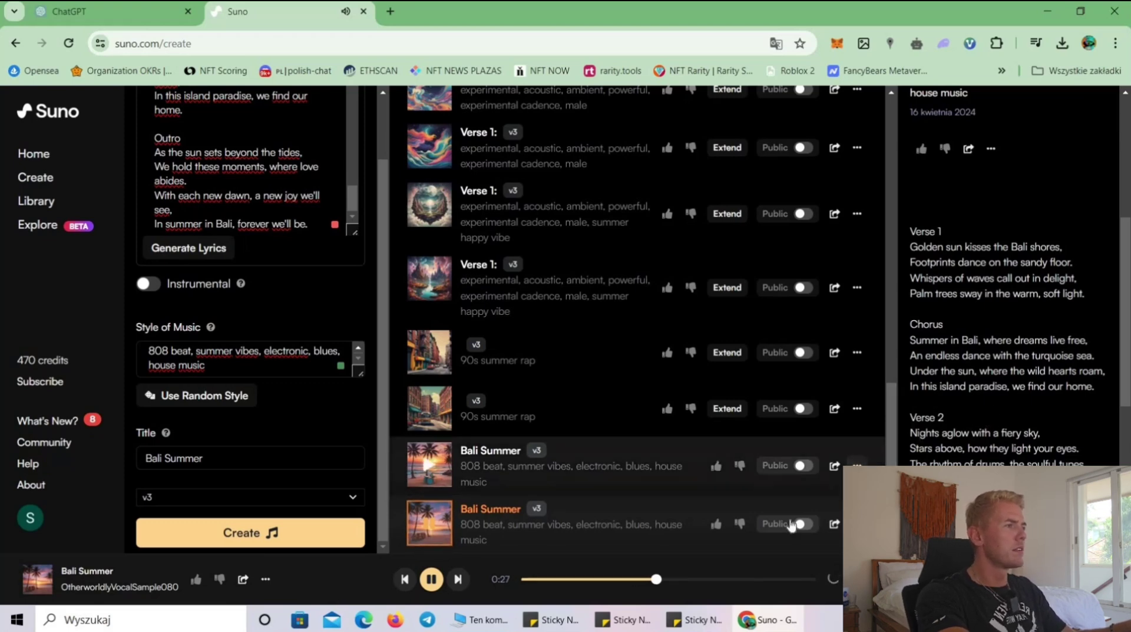
click(432, 523)
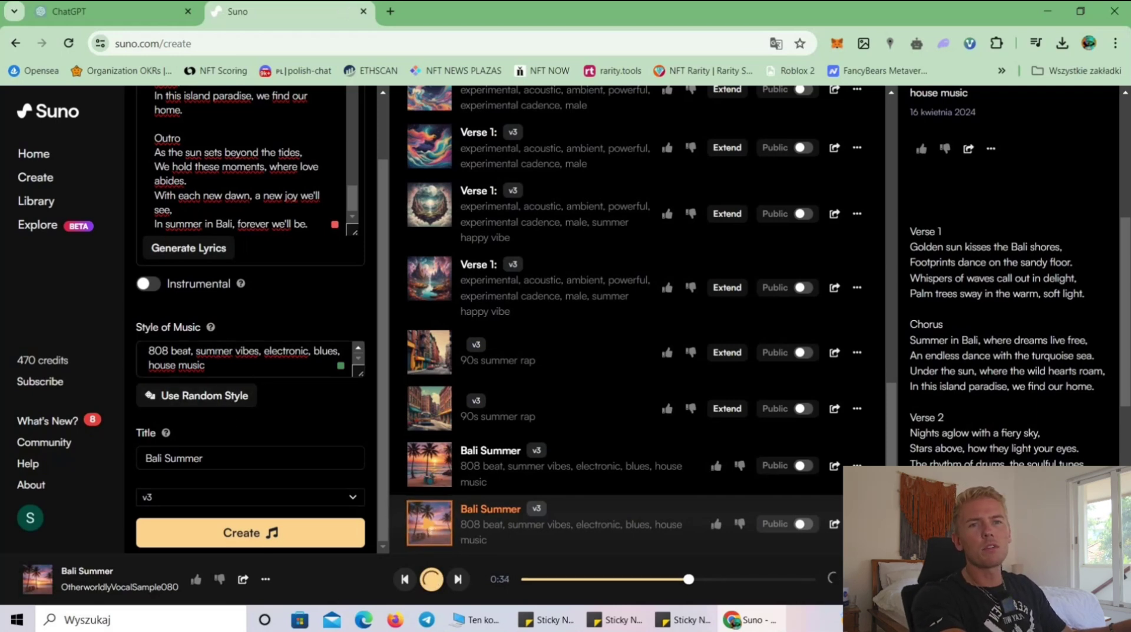
- Replace "electronic" in the style of music with "experimental, indie rock" and generate the song again
click(214, 350)
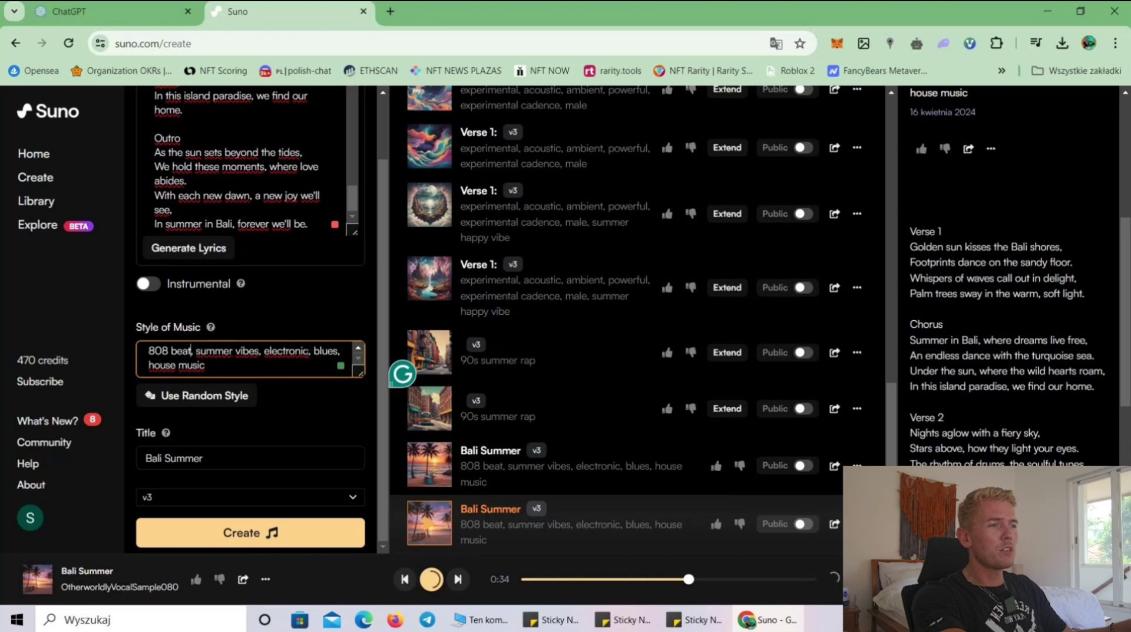
double_click(287, 352)
text(expe)
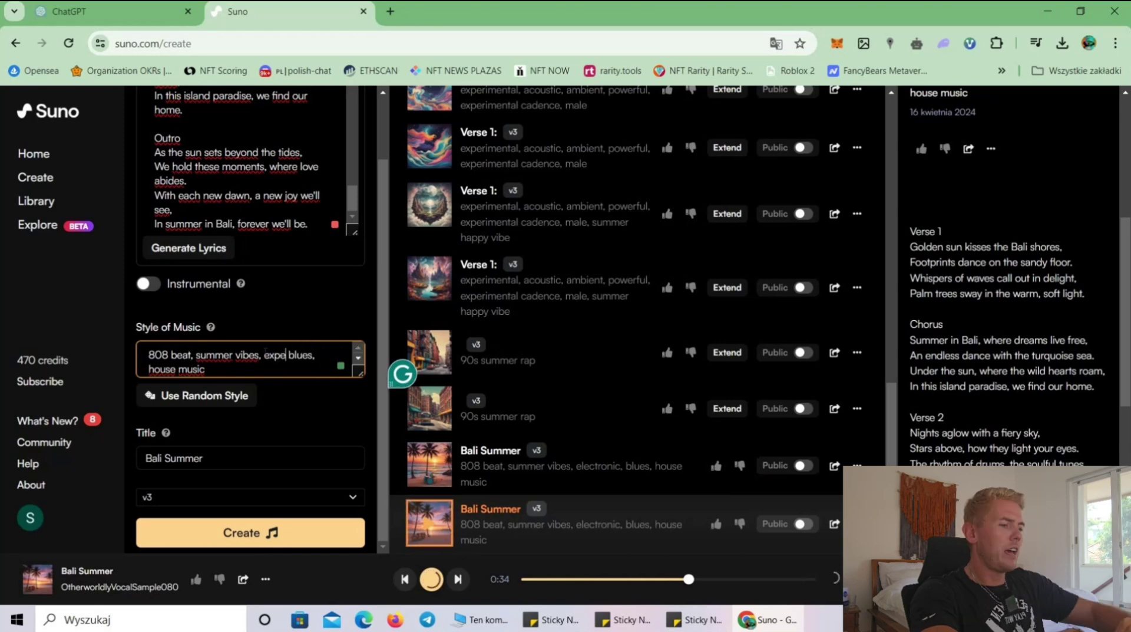
text(rimental, )
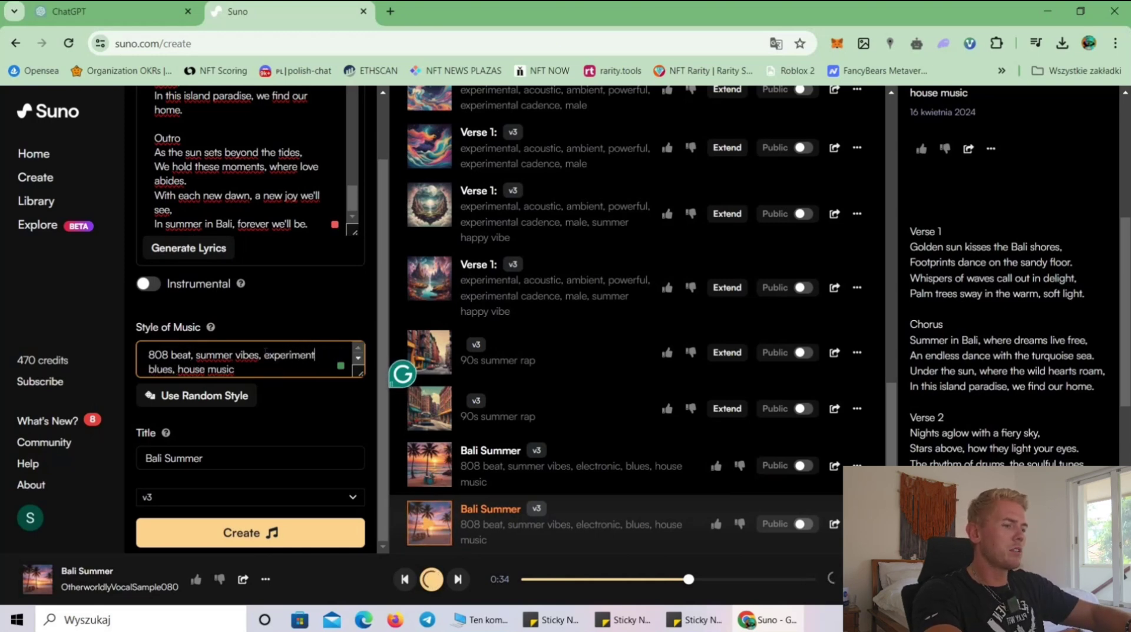
text(in)
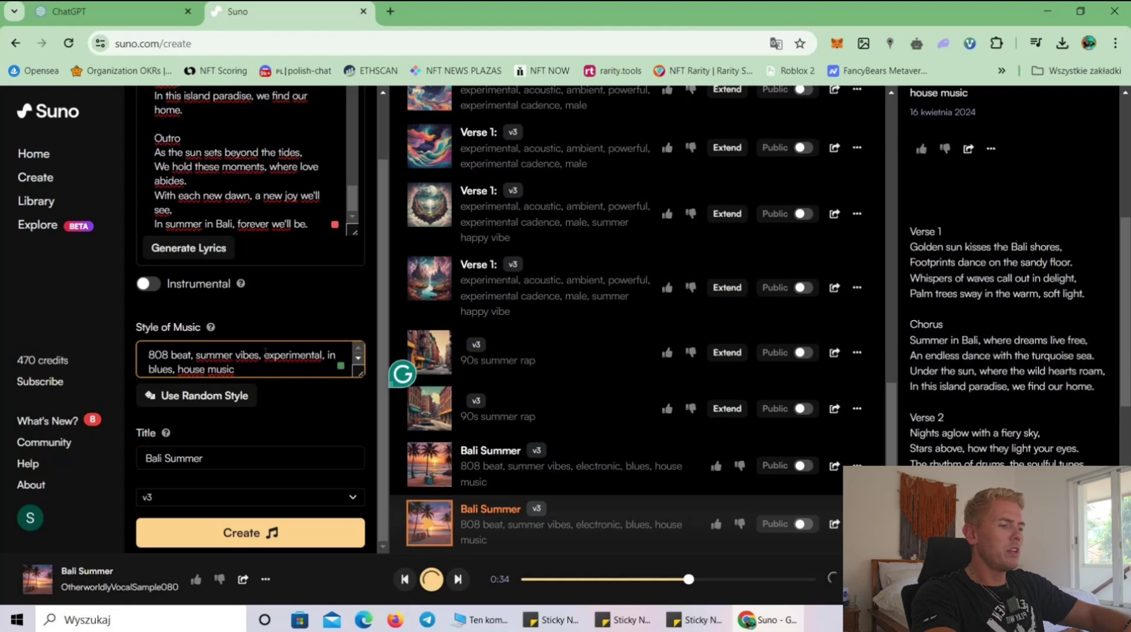
text(die rock,)
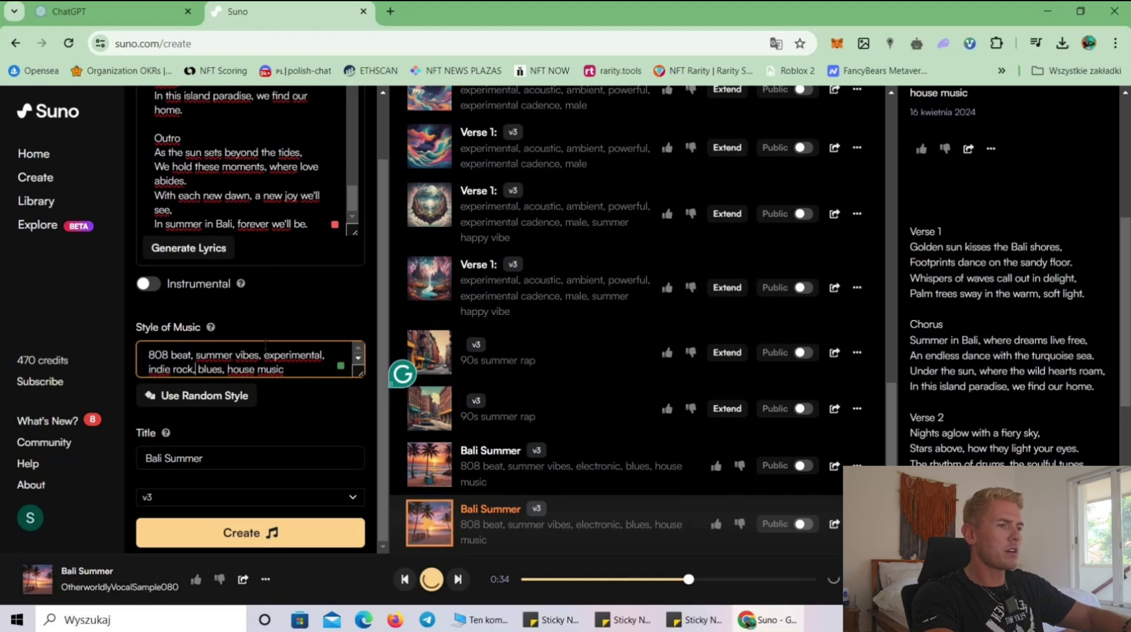
click(328, 521)
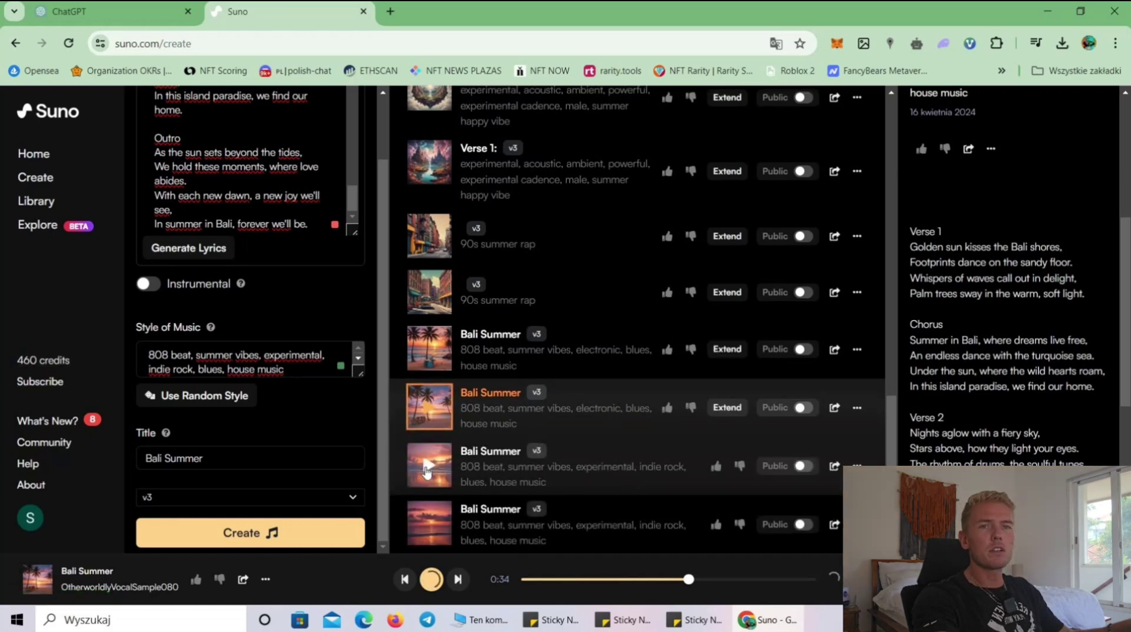
- Listen to the first experimental indie rock version of Bali Summer and follow its lyrics to the point where it ends
click(508, 484)
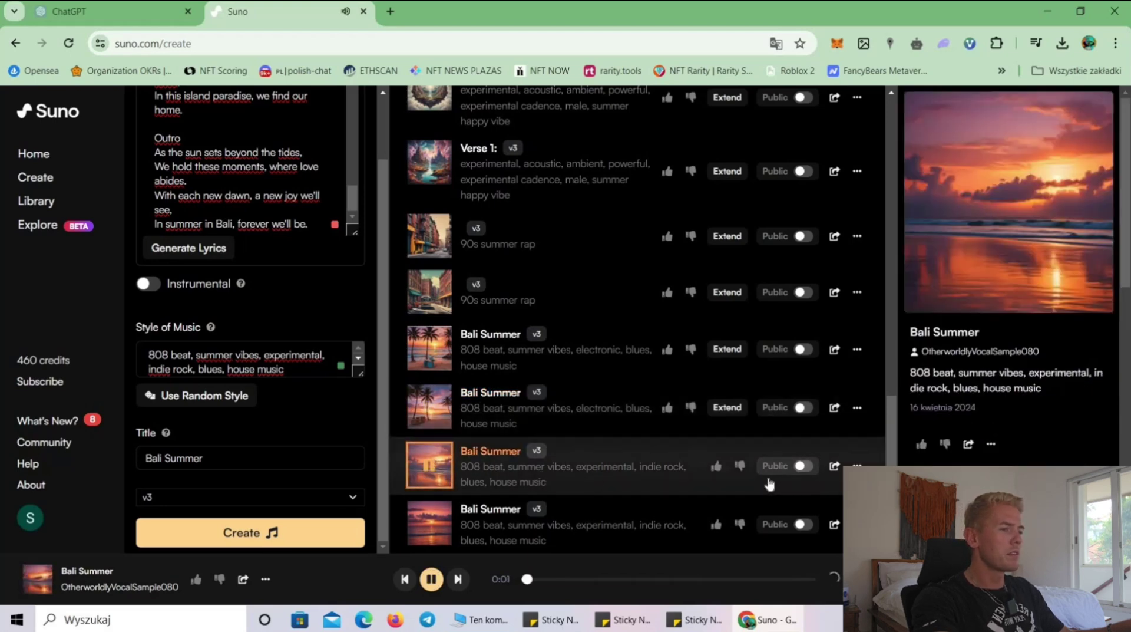
key(XF86AudioRaiseVolume)
scroll(987, 425, down, 2)
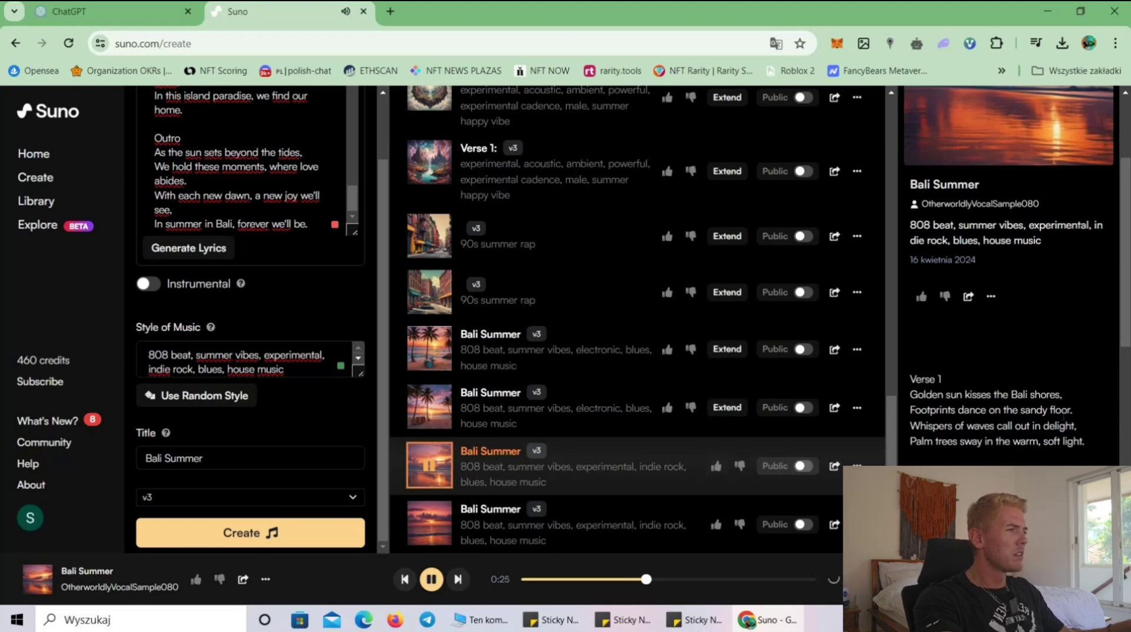
scroll(1014, 454, down, 3)
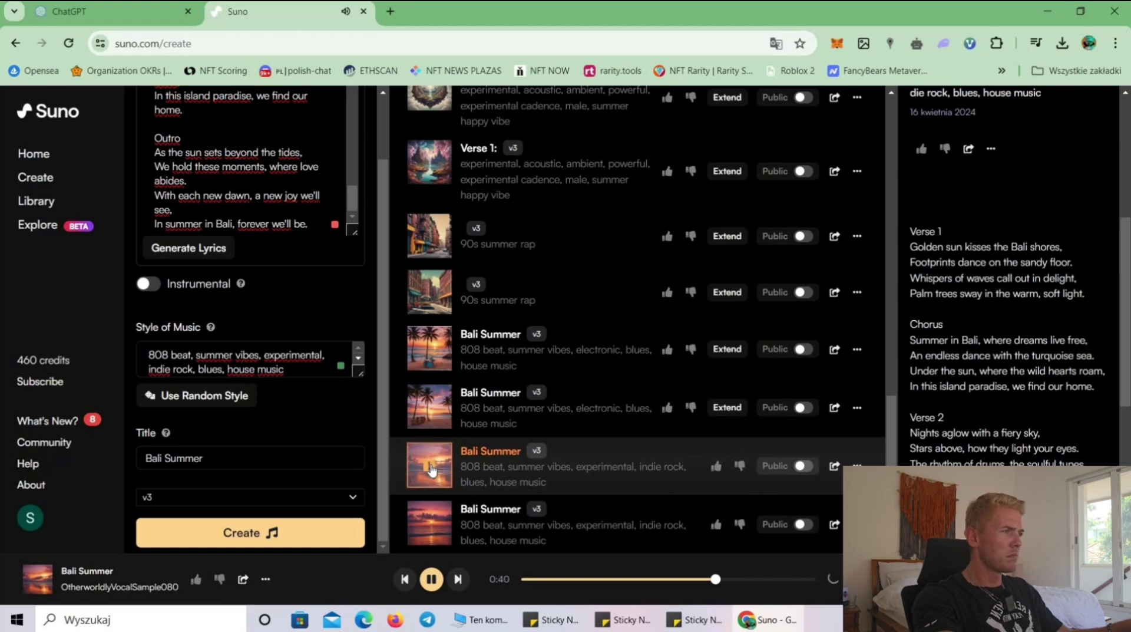
click(428, 524)
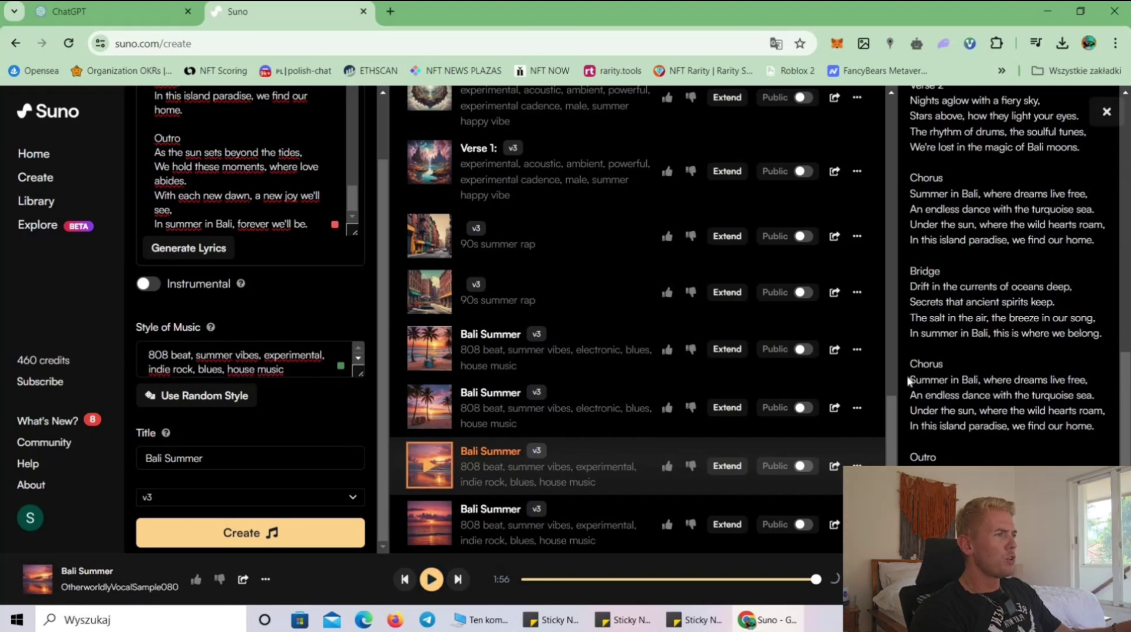
- Copy the remaining lyrics of the song, from "An endless dance with the turquoise sea" in the second chorus through the outro
drag(910, 381, 910, 208)
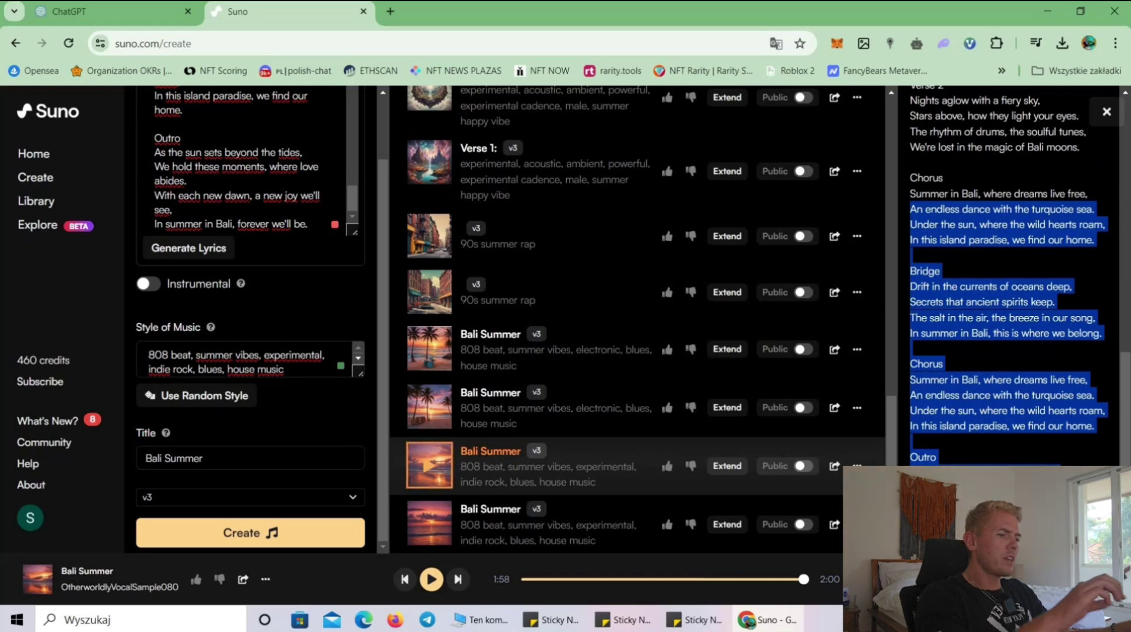
click(857, 236)
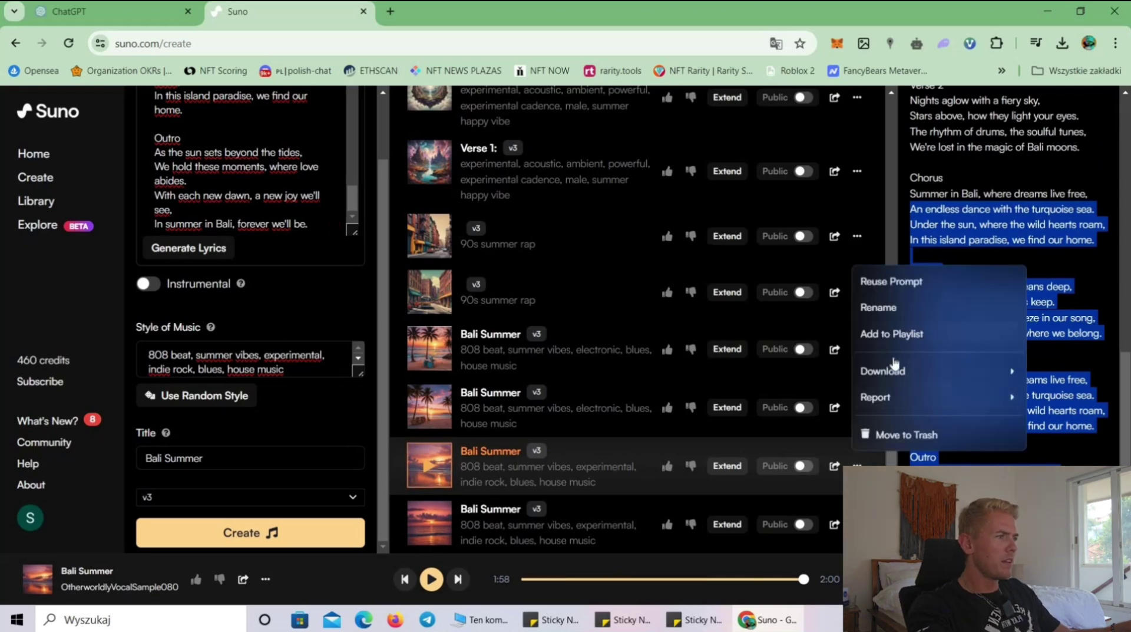
mouse_move(878, 397)
click(739, 468)
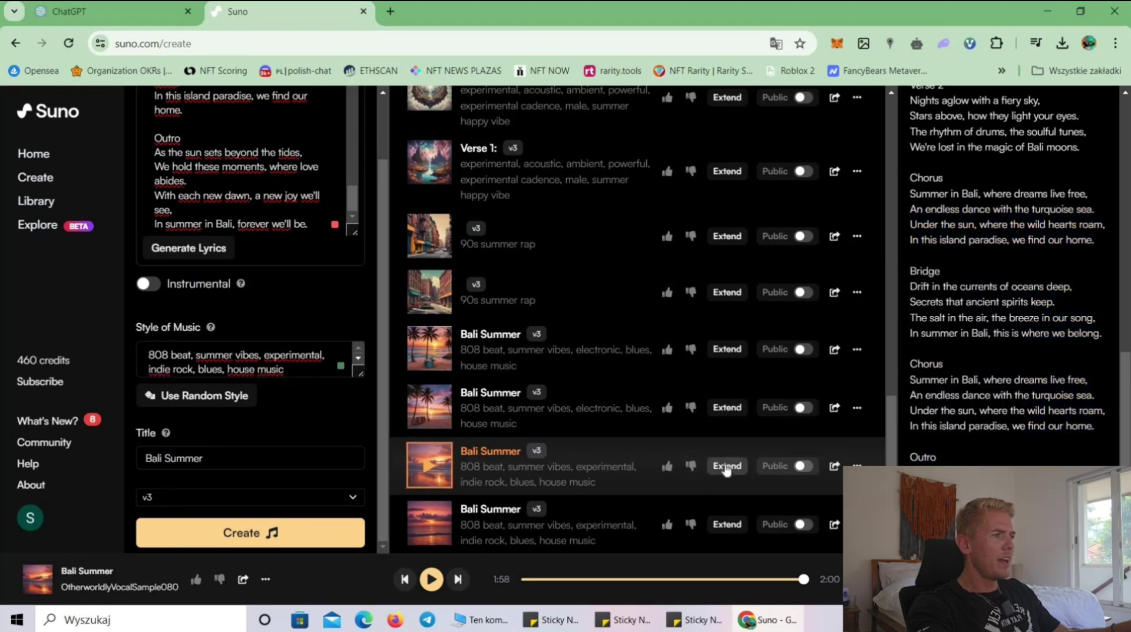
- Start extending the first experimental indie rock version of Bali Summer from 02:00, and look over the extension settings
click(726, 467)
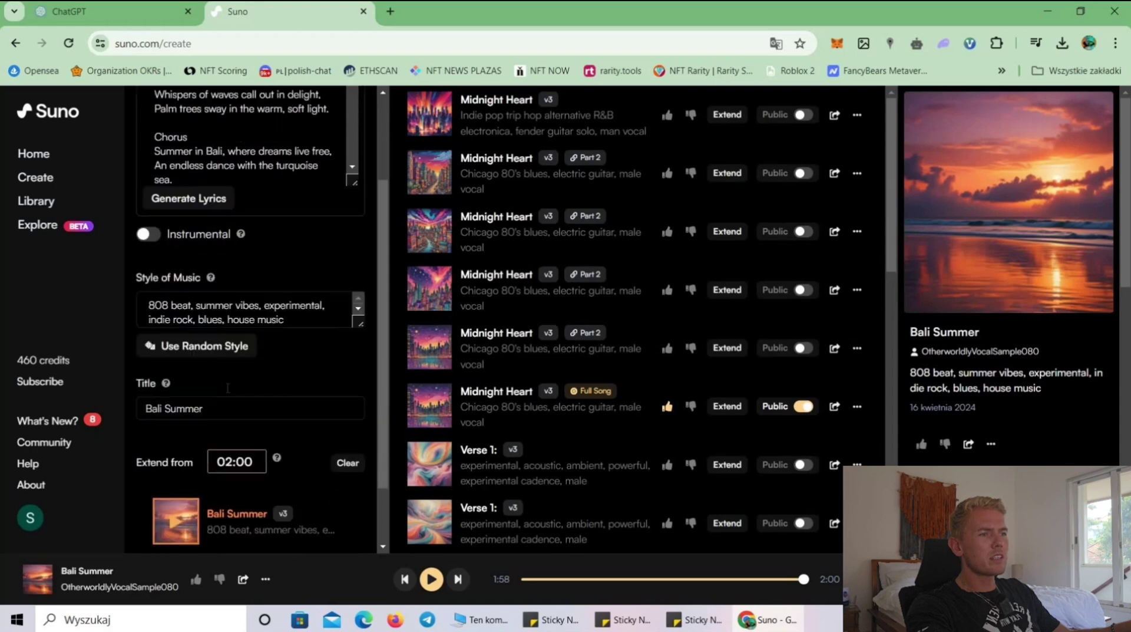
scroll(228, 387, down, 2)
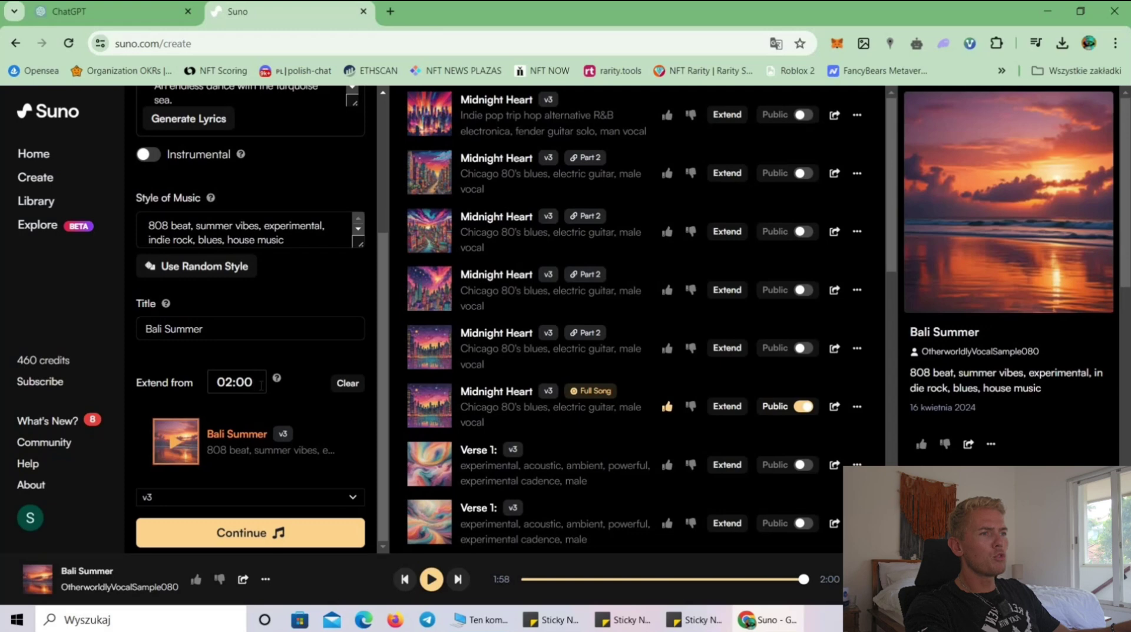
scroll(257, 318, up, 4)
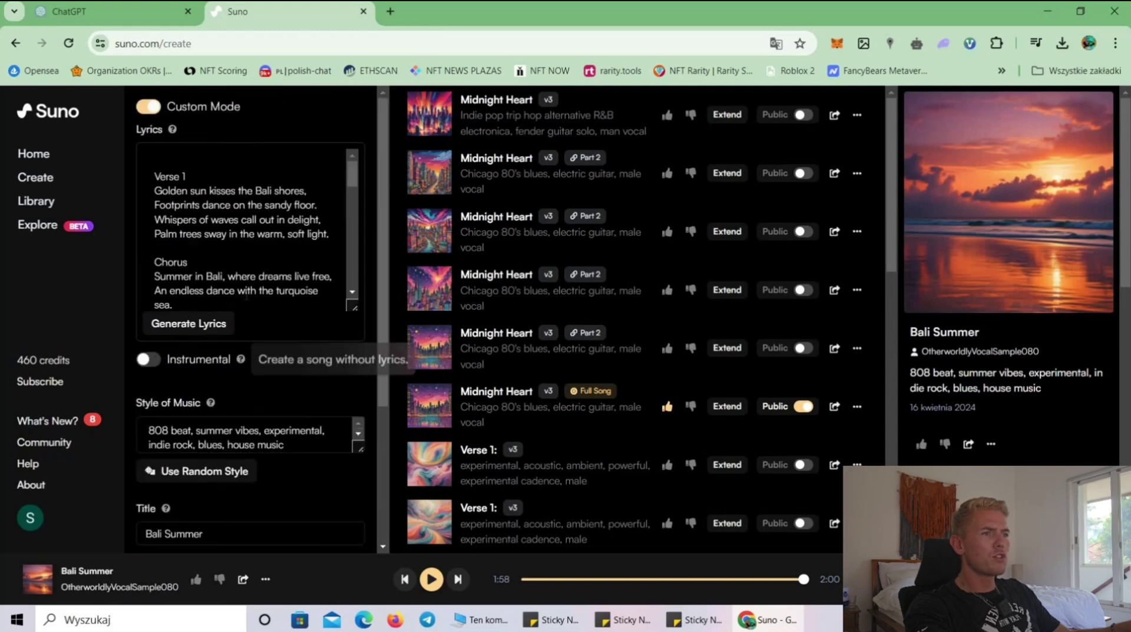
- Replace the extension's lyrics with the copied remaining part, from "An endless dance with the turquoise sea" to the outro, and check it
key(ctrl+a)
key(BackSpace)
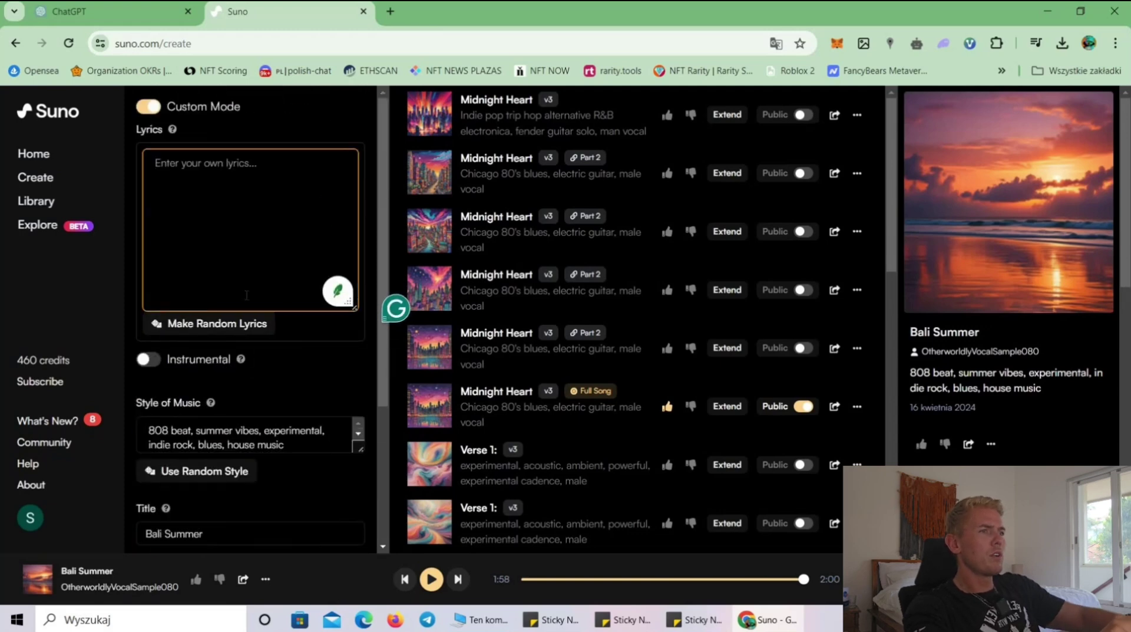
key(ctrl+v)
scroll(233, 238, up, 5)
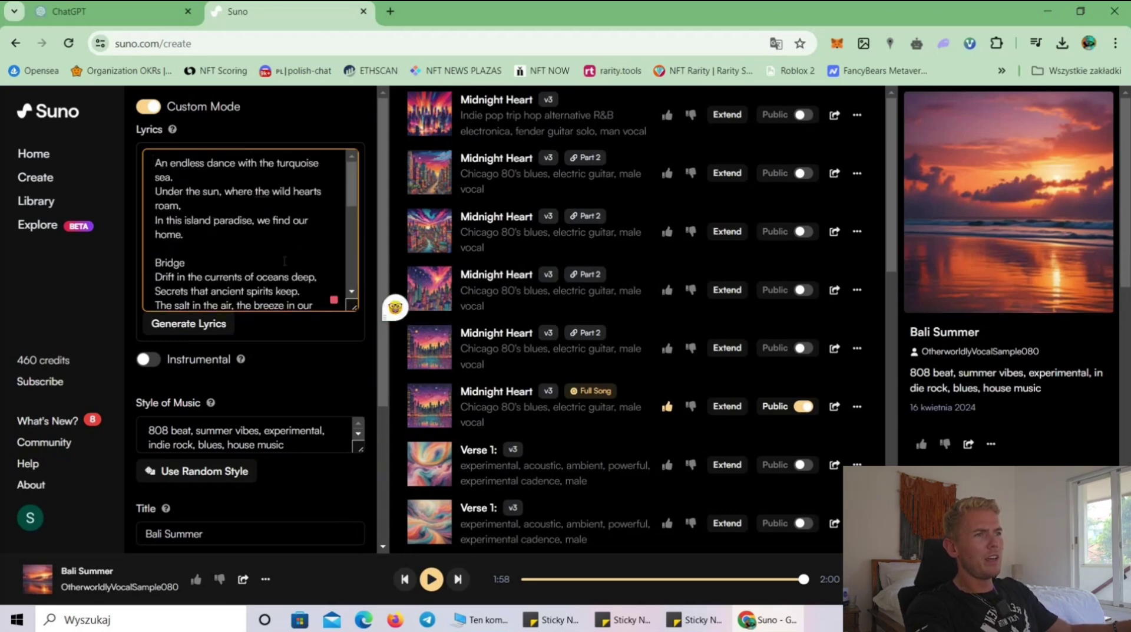
drag(155, 161, 315, 302)
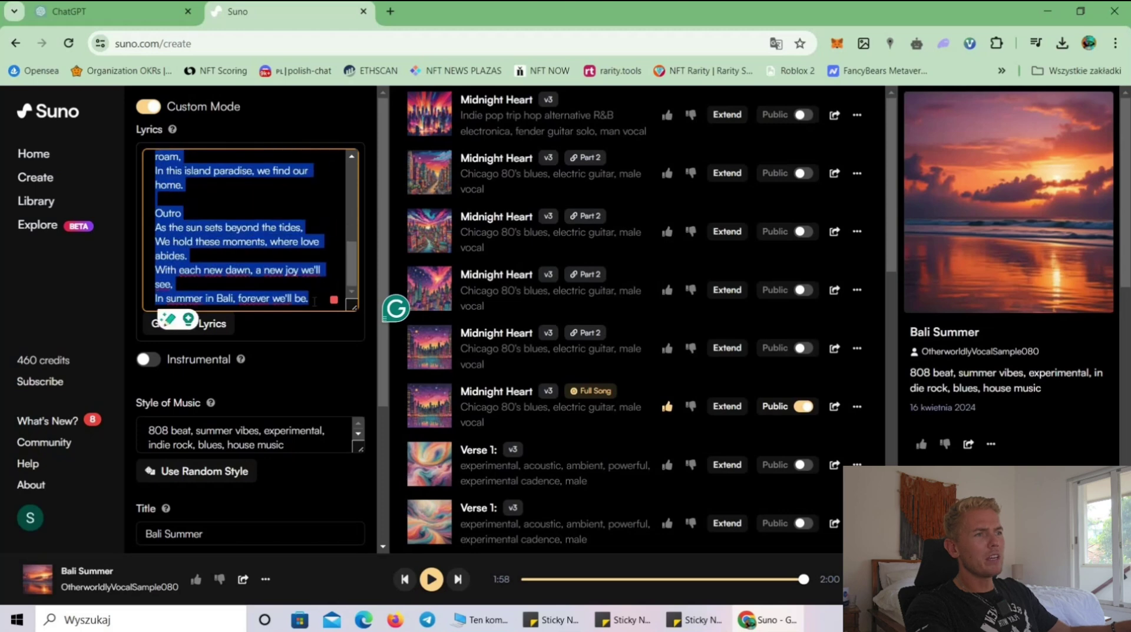
scroll(315, 292, down, 3)
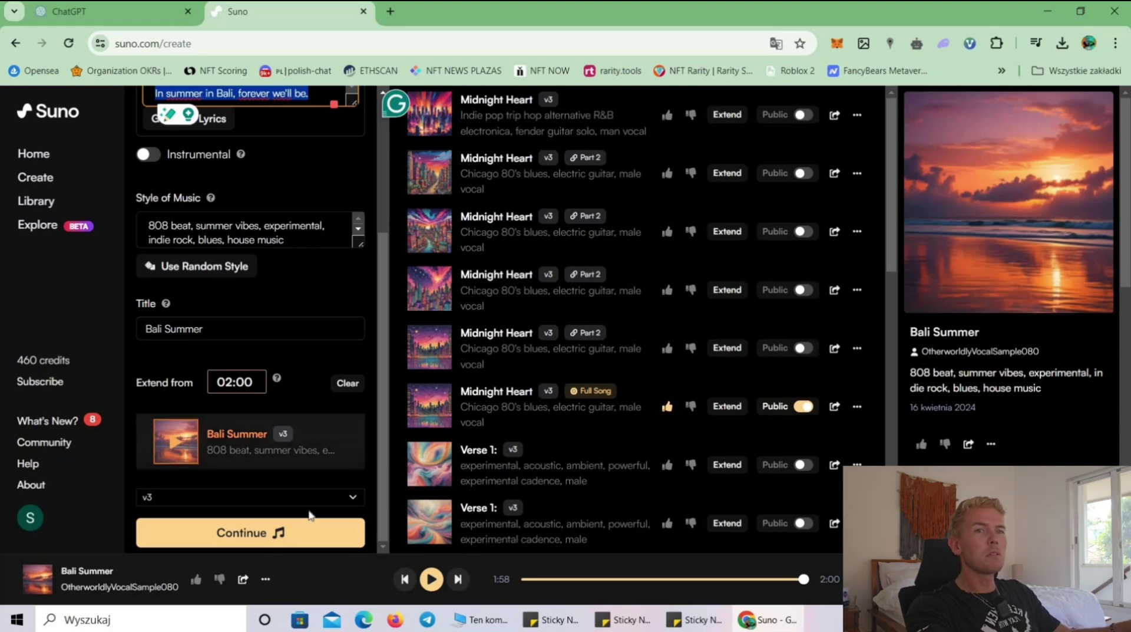
- Generate the extension of Bali Summer and listen to both Part 2 versions, following the first one's lyrics
click(308, 532)
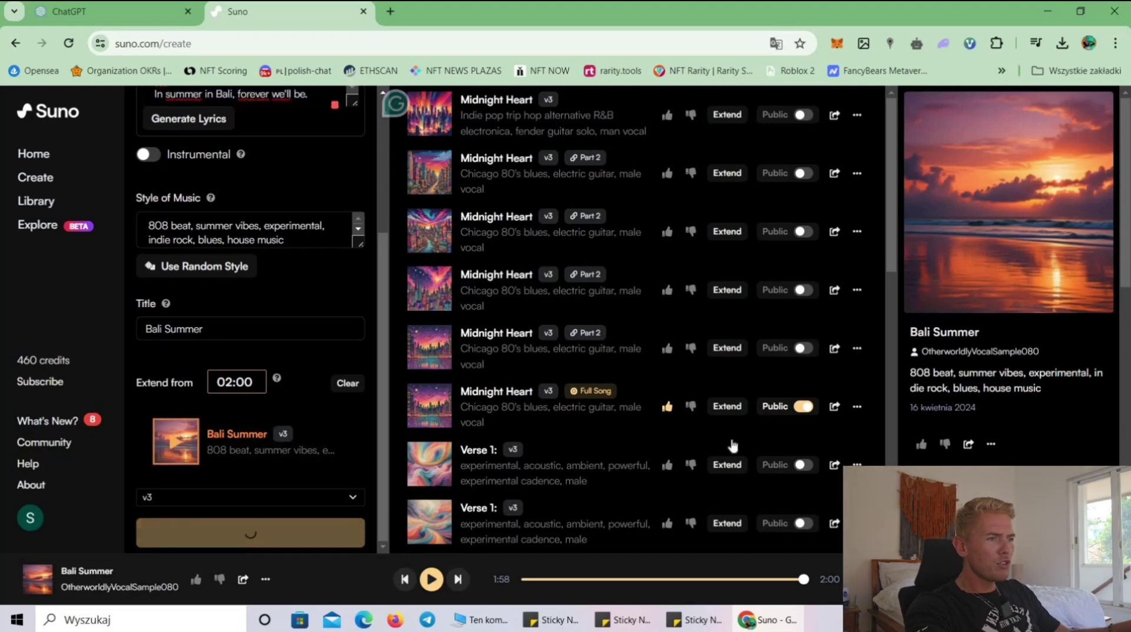
scroll(727, 448, down, 10)
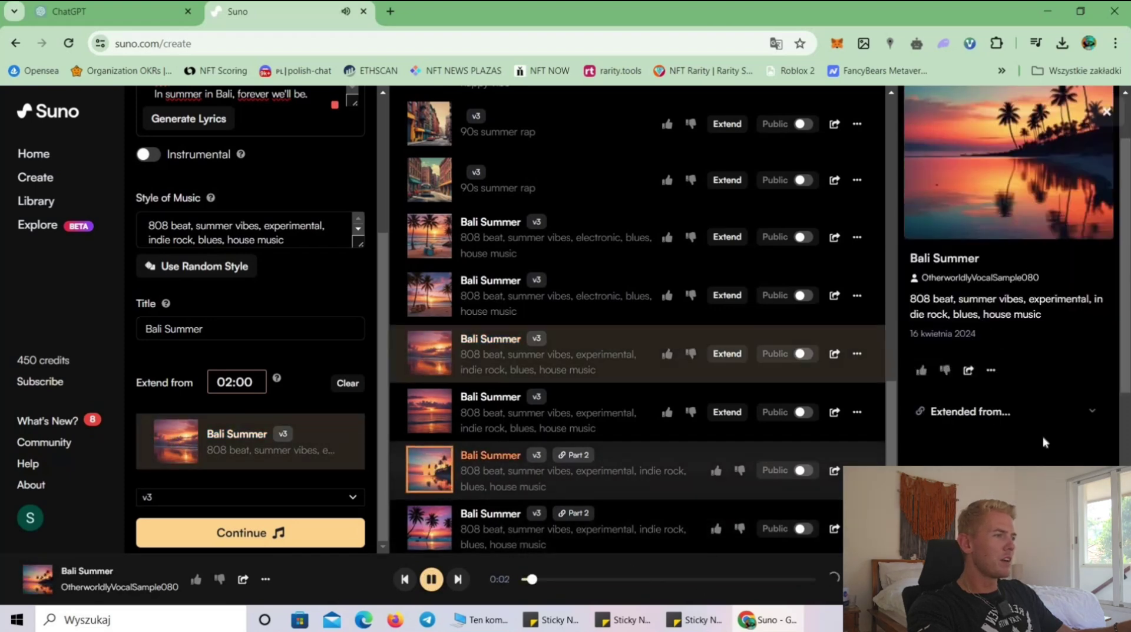
scroll(1042, 449, down, 4)
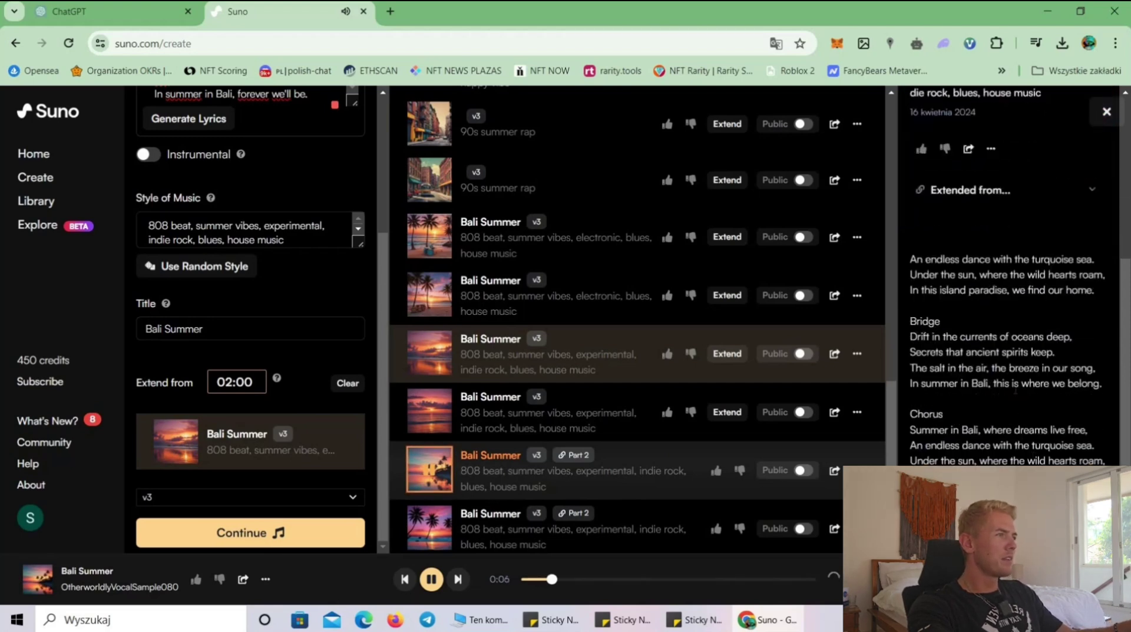
scroll(1016, 396, up, 1)
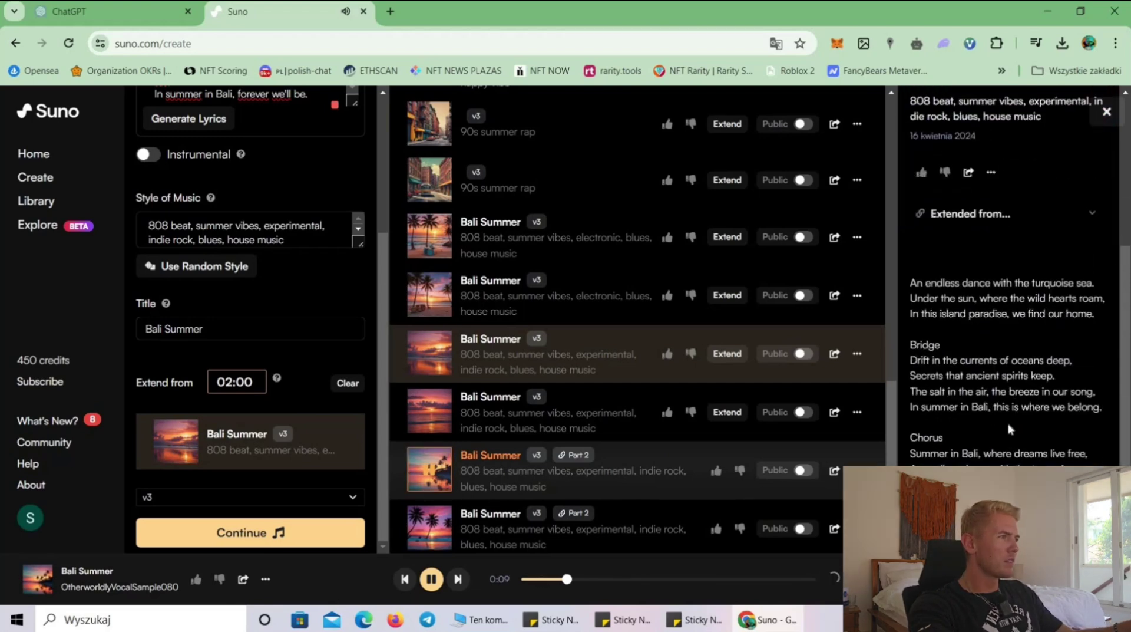
scroll(943, 445, down, 1)
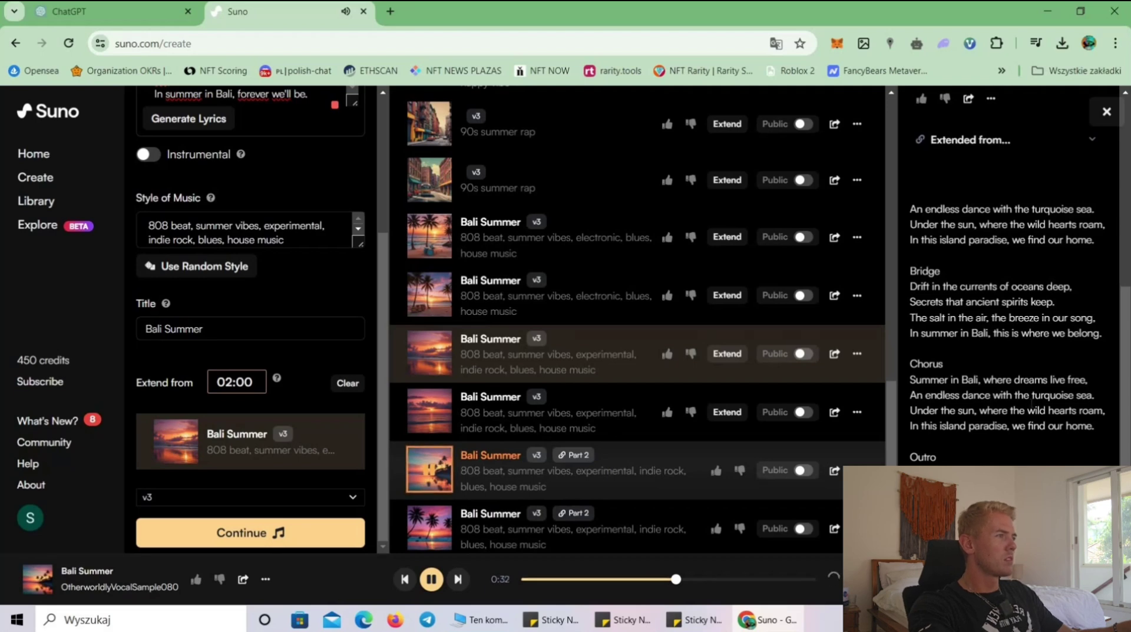
click(548, 536)
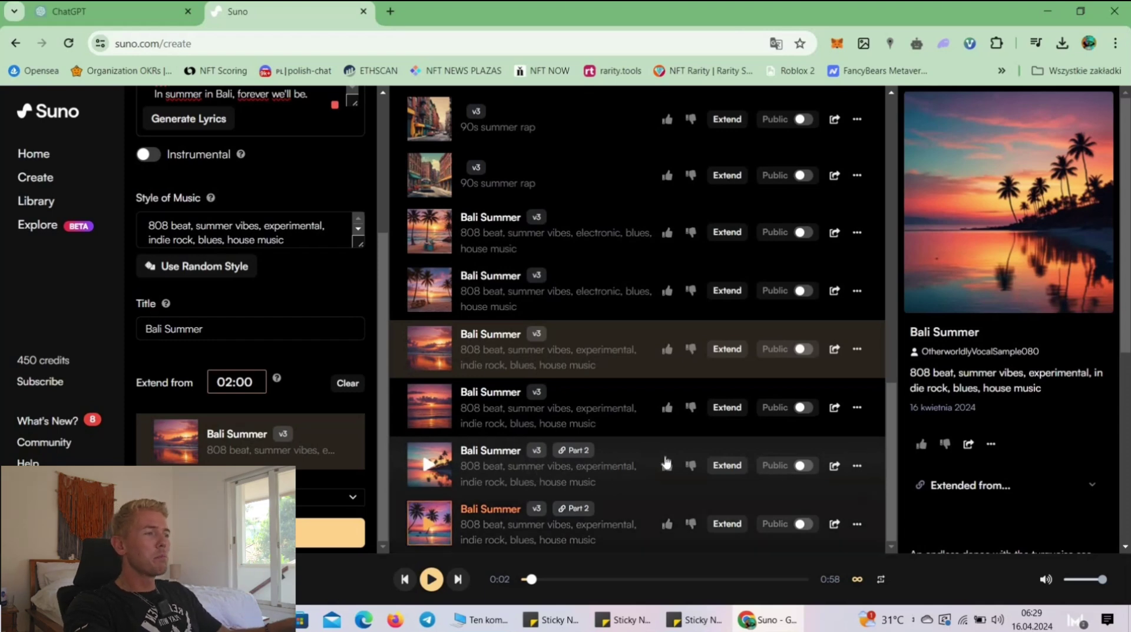
- Combine the first Part 2 version of Bali Summer with its original part into a whole song
click(858, 467)
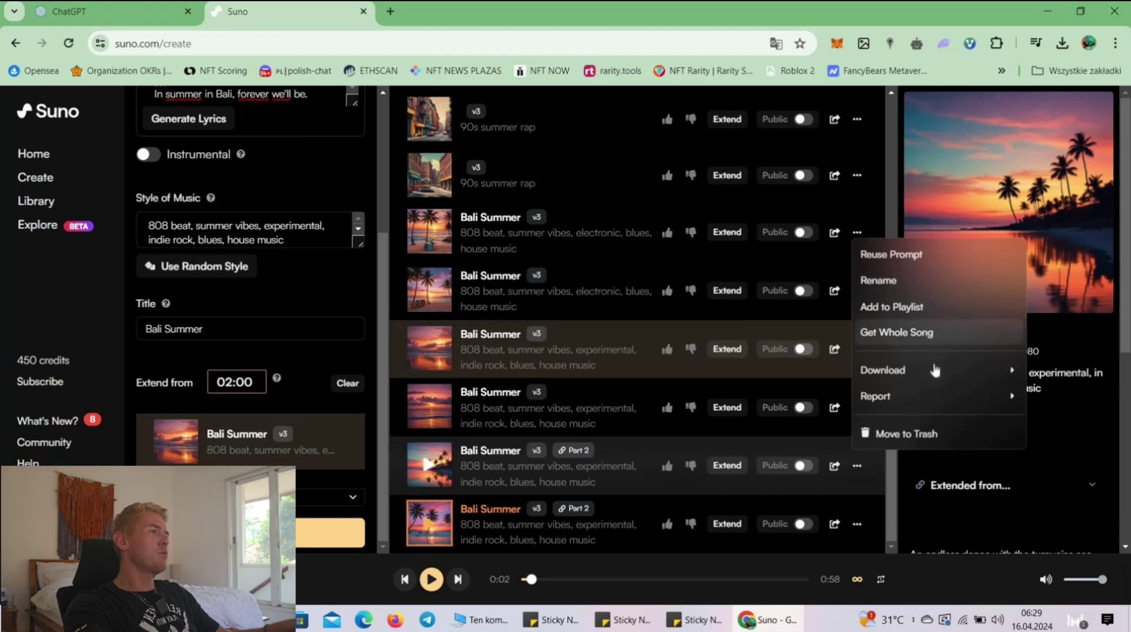
click(858, 466)
click(858, 466)
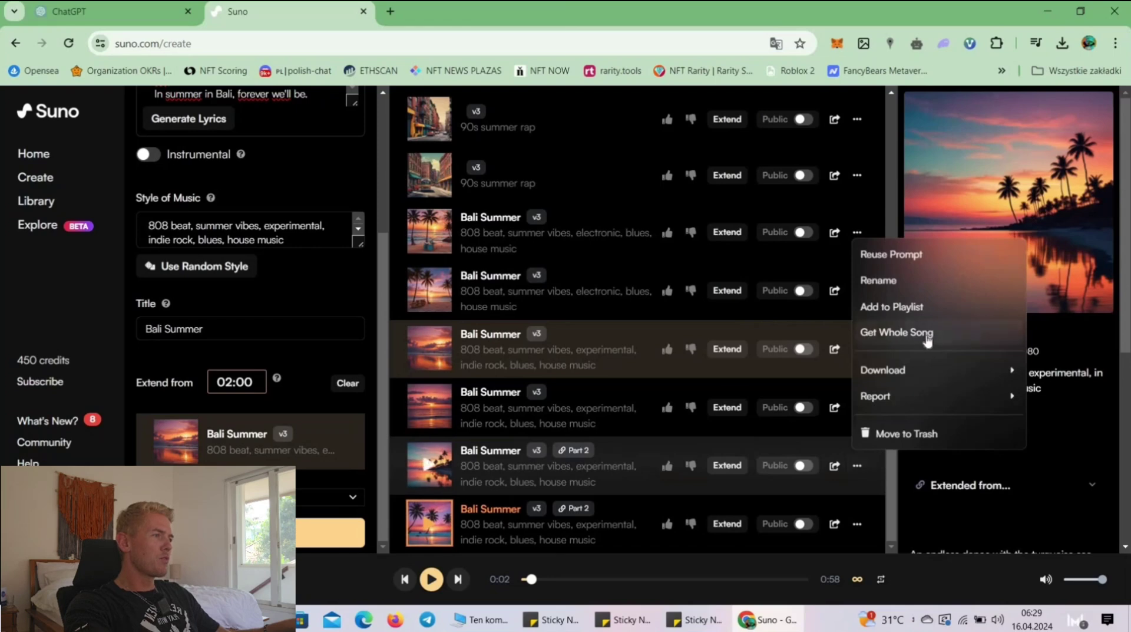
click(897, 332)
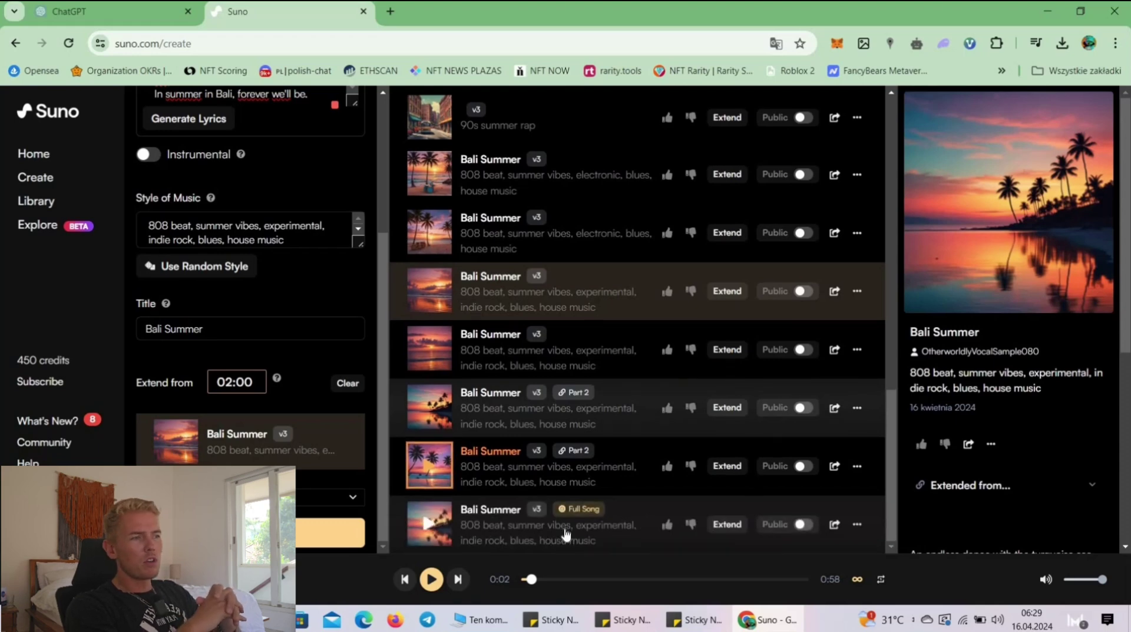
- Download the full-song version of Bali Summer as audio
click(857, 524)
mouse_move(940, 427)
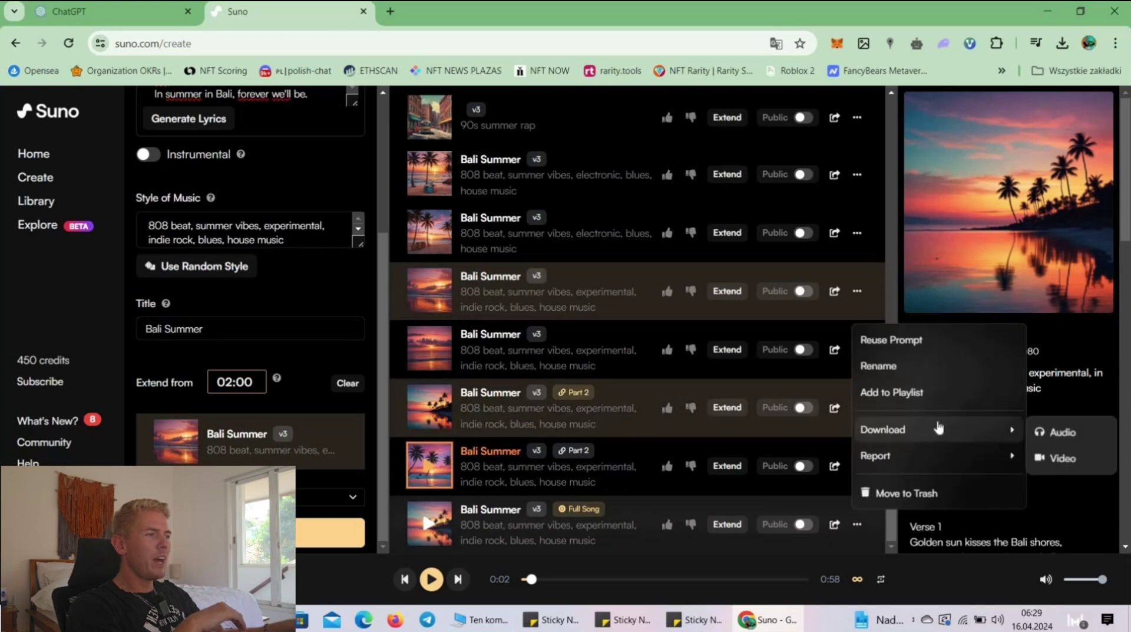
click(1056, 434)
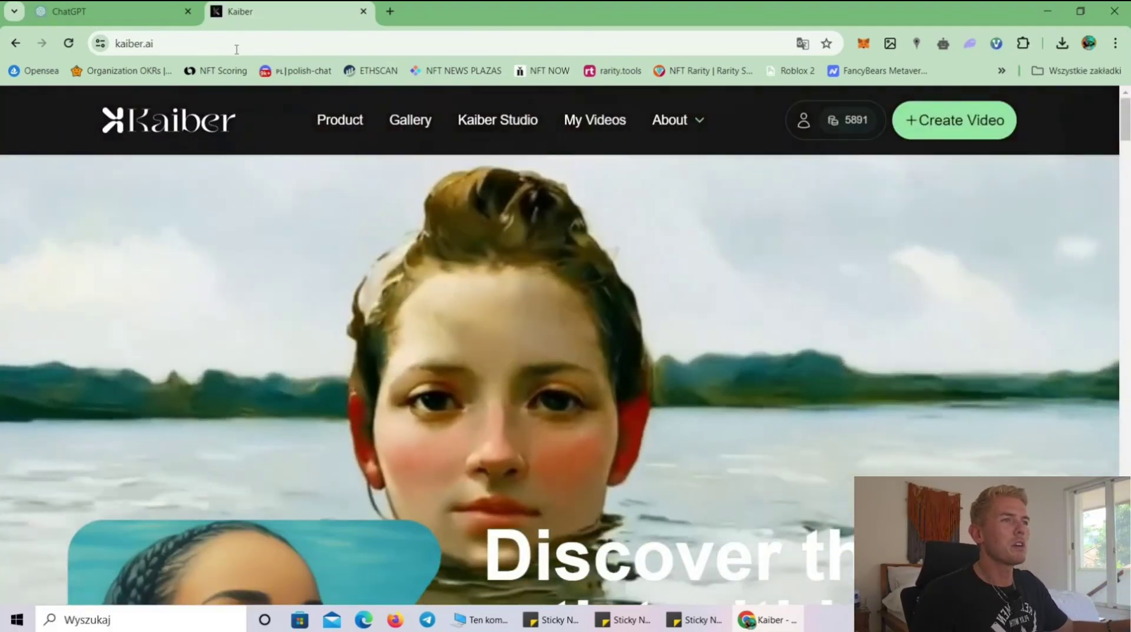
- Start a new video in Kaiber, look over the available video types, and choose Flipbook
key(ctrl+l)
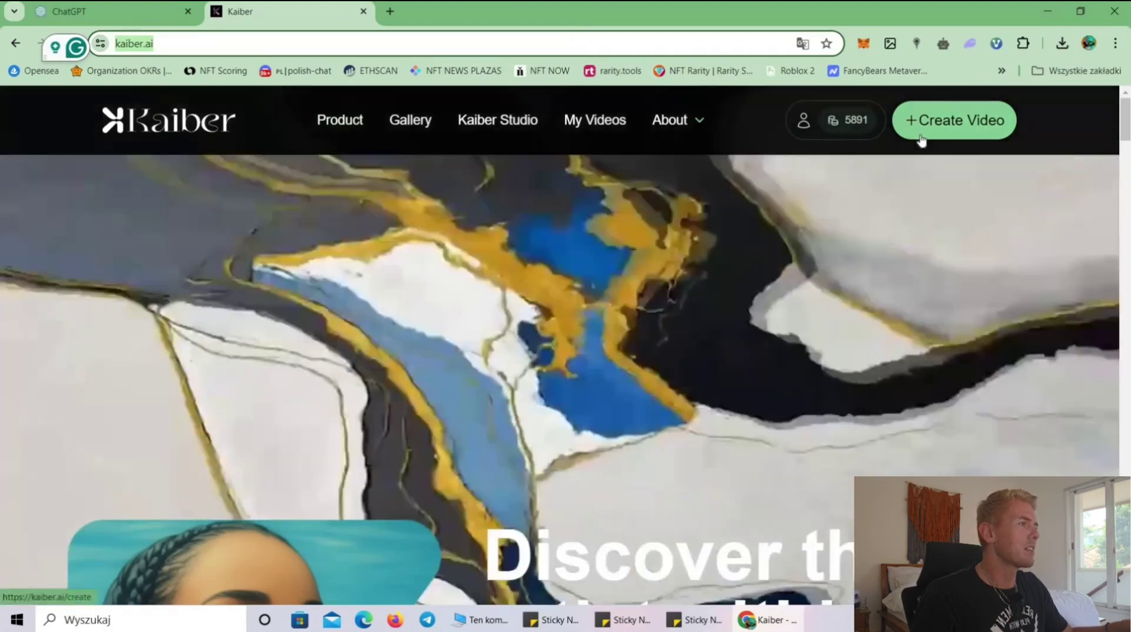
click(921, 135)
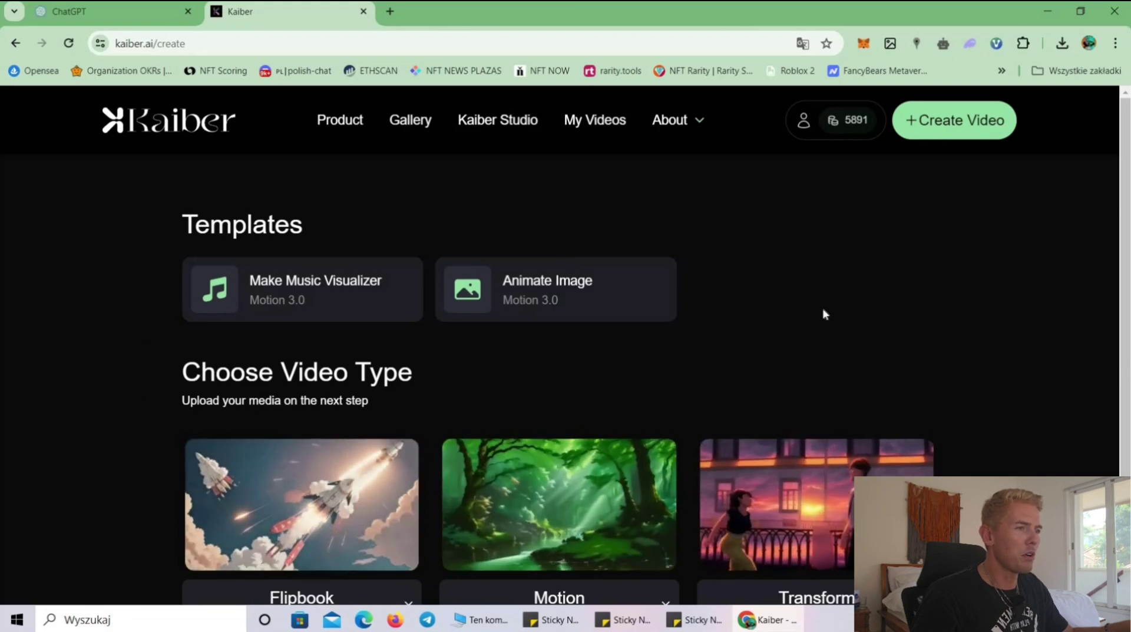
scroll(314, 235, down, 1)
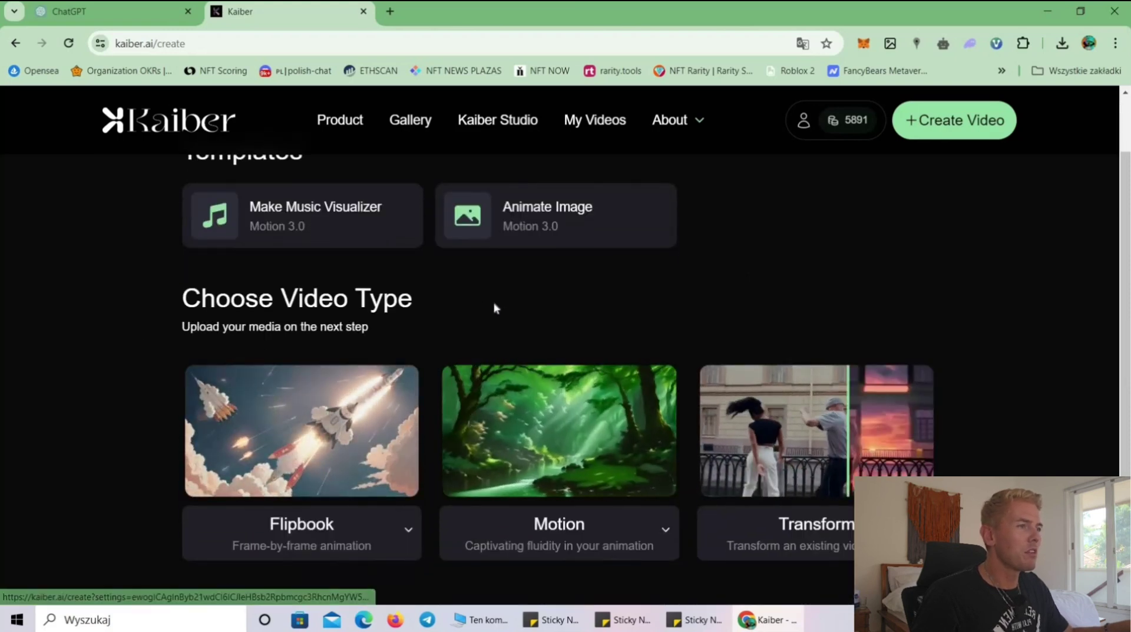
scroll(494, 310, down, 1)
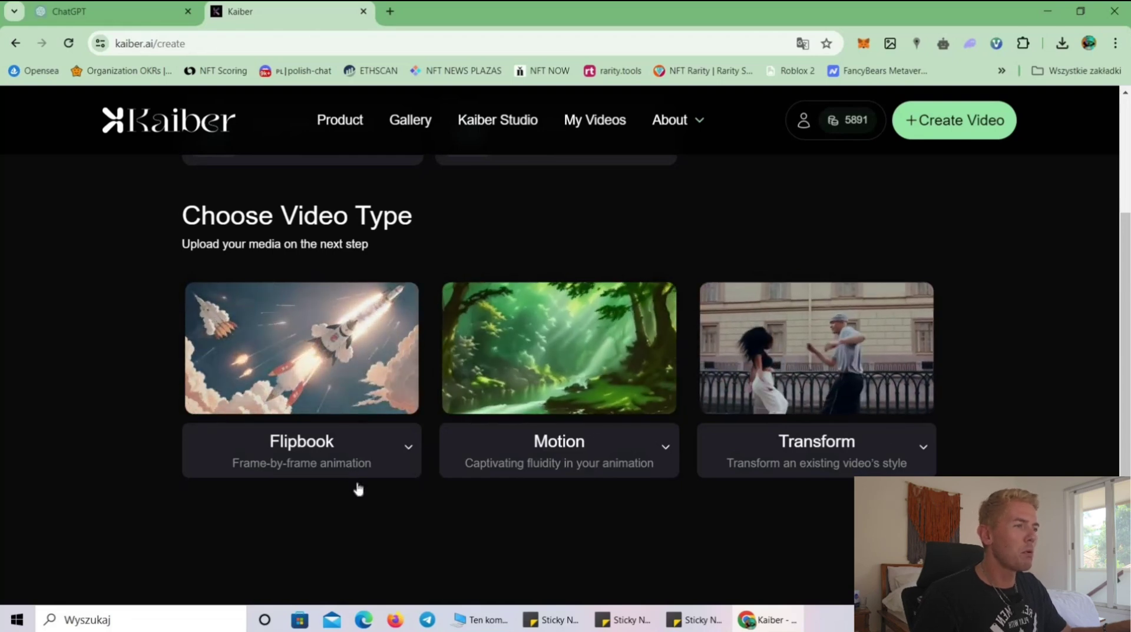
scroll(357, 489, up, 1)
scroll(356, 489, up, 1)
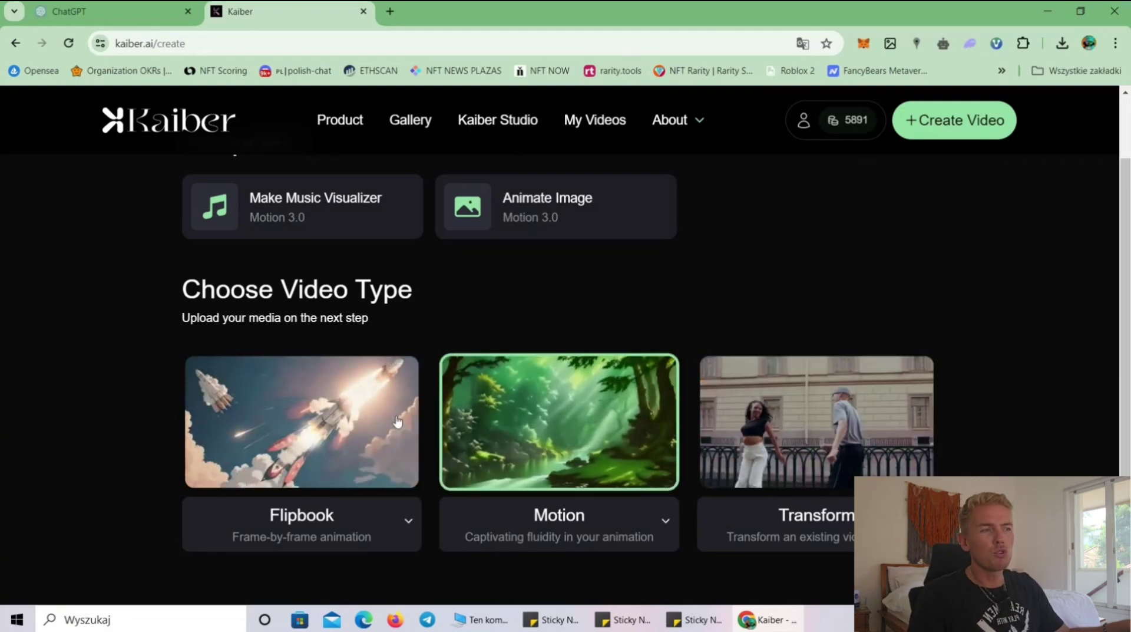
click(415, 439)
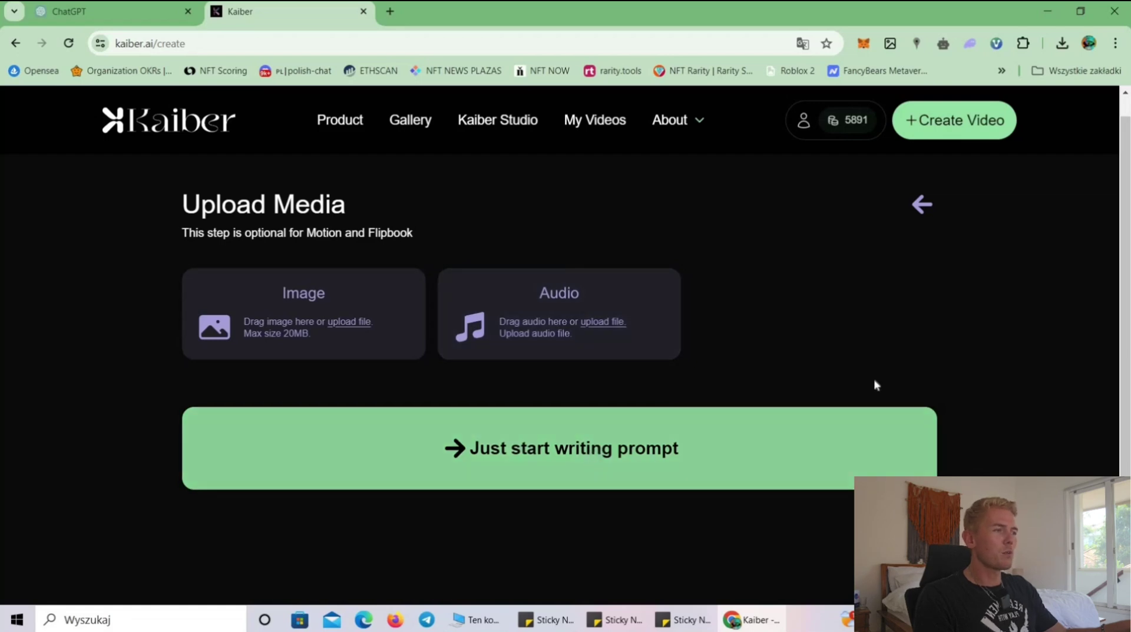
- Go straight to writing the prompt and add the downloaded Bali Summer.mp3 as the video's song
click(873, 415)
scroll(445, 380, down, 4)
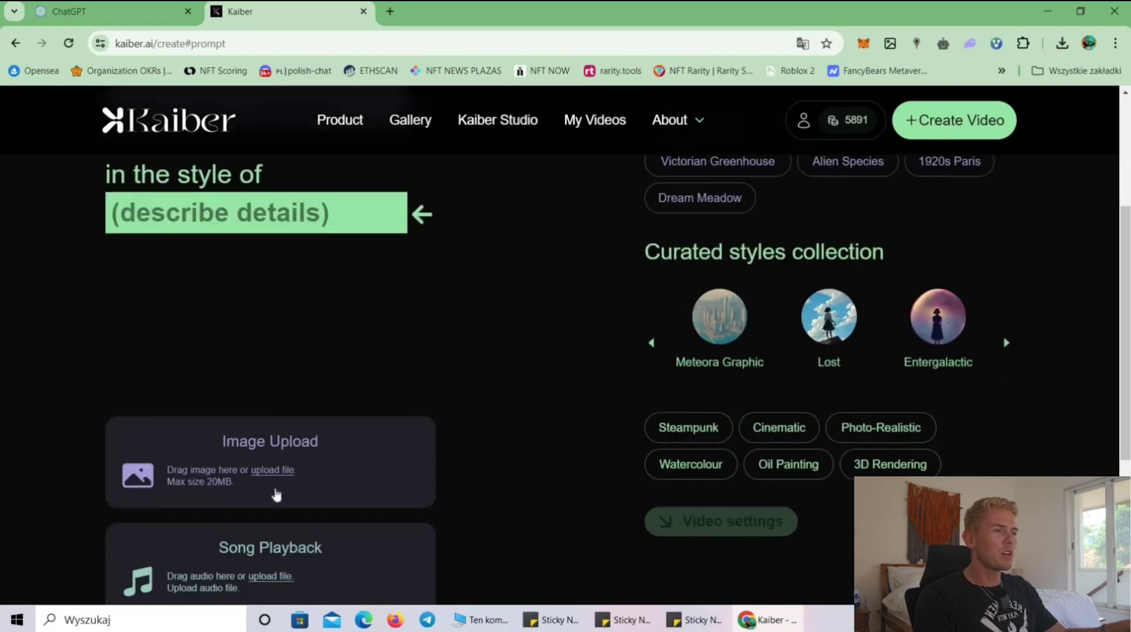
scroll(277, 494, down, 1)
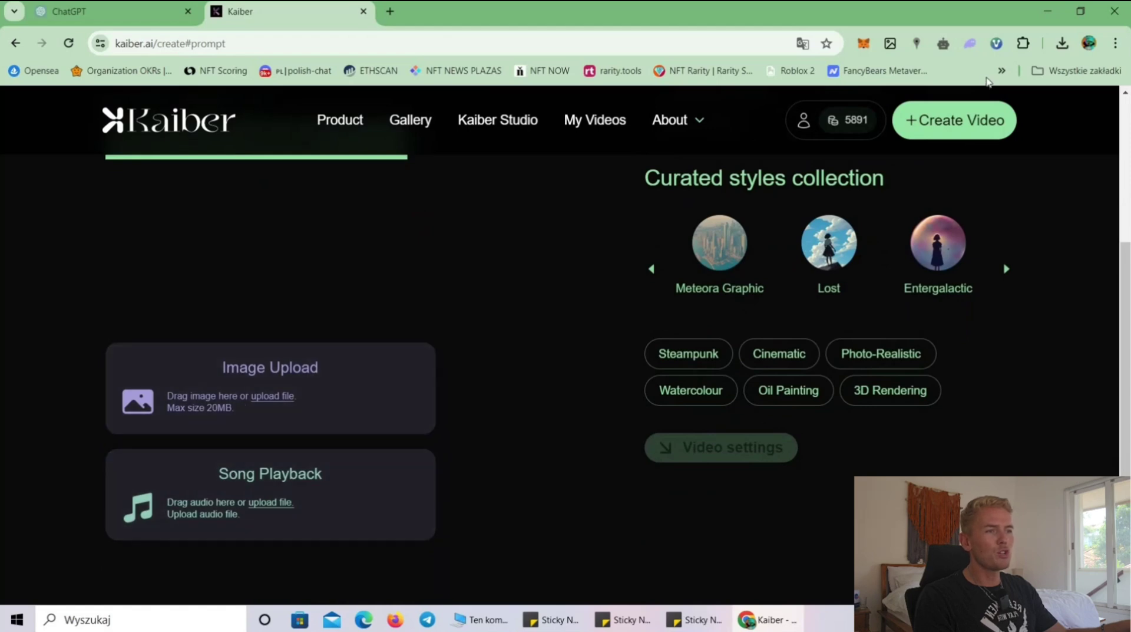
click(1062, 43)
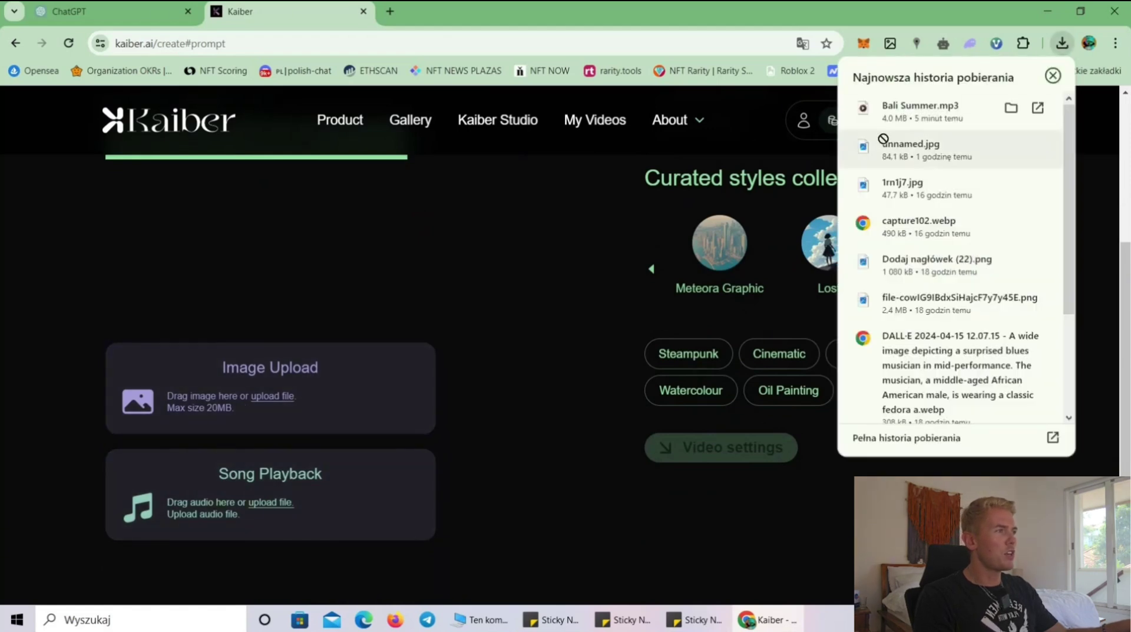
drag(884, 111, 267, 501)
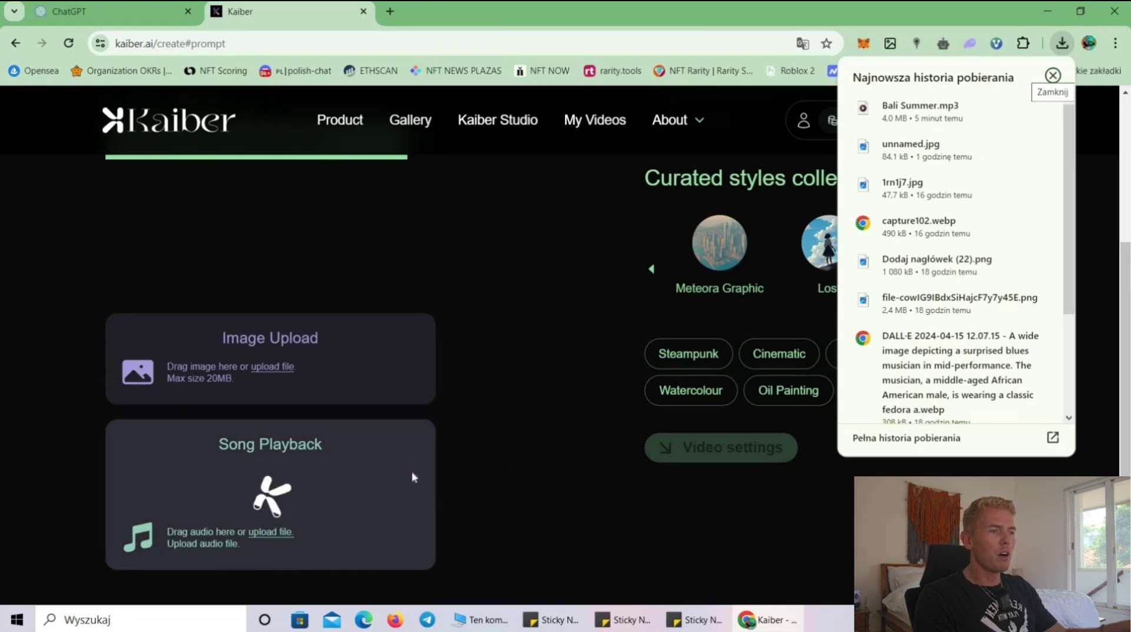
- Browse the curated styles collection and choose Entergalactic as the video's style, leaving the subject description for Scene 1 empty
click(311, 325)
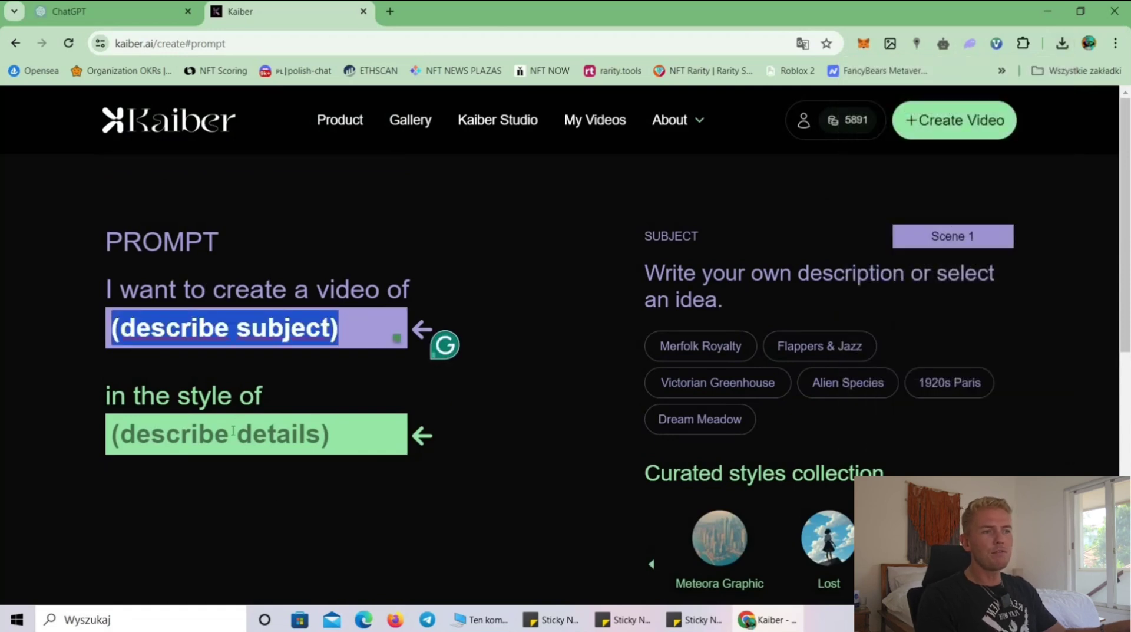
click(367, 317)
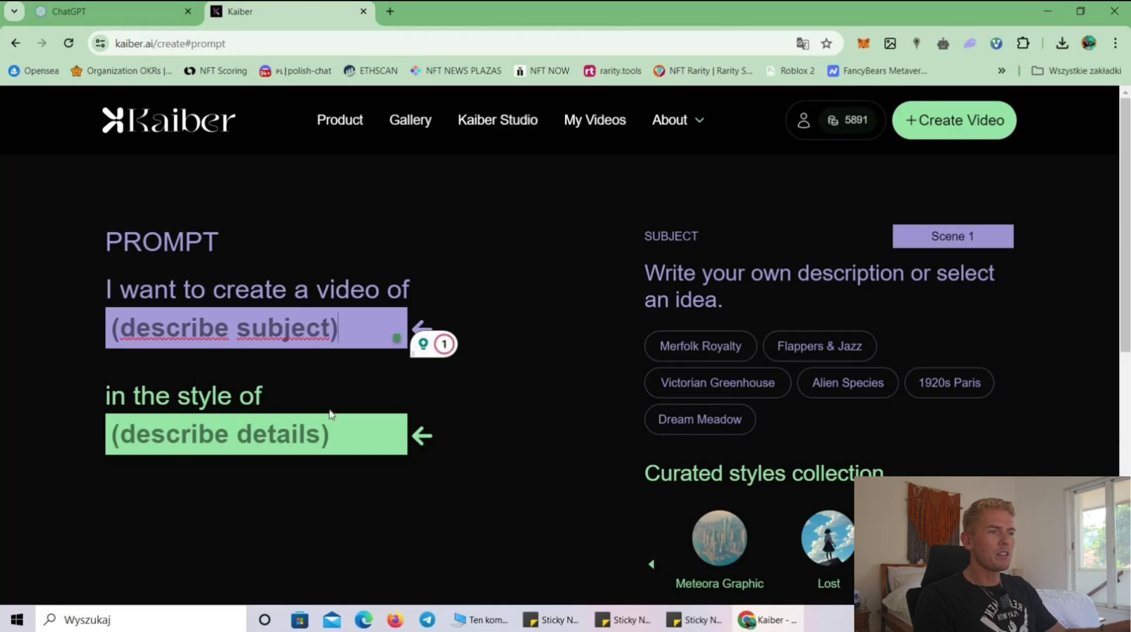
scroll(803, 475, down, 1)
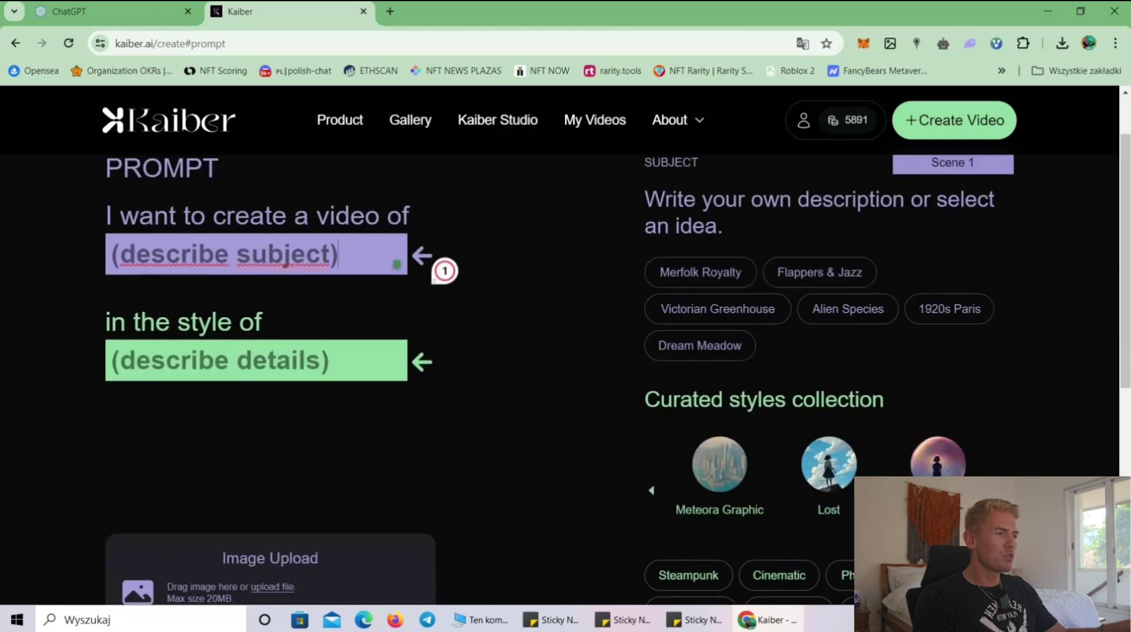
scroll(706, 458, down, 1)
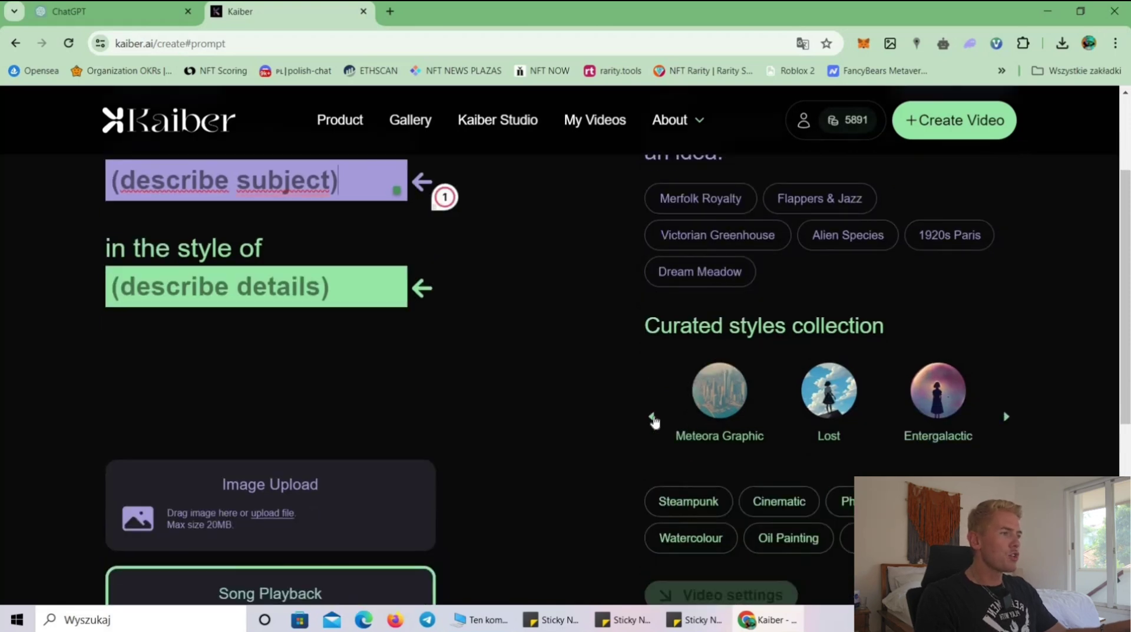
click(653, 418)
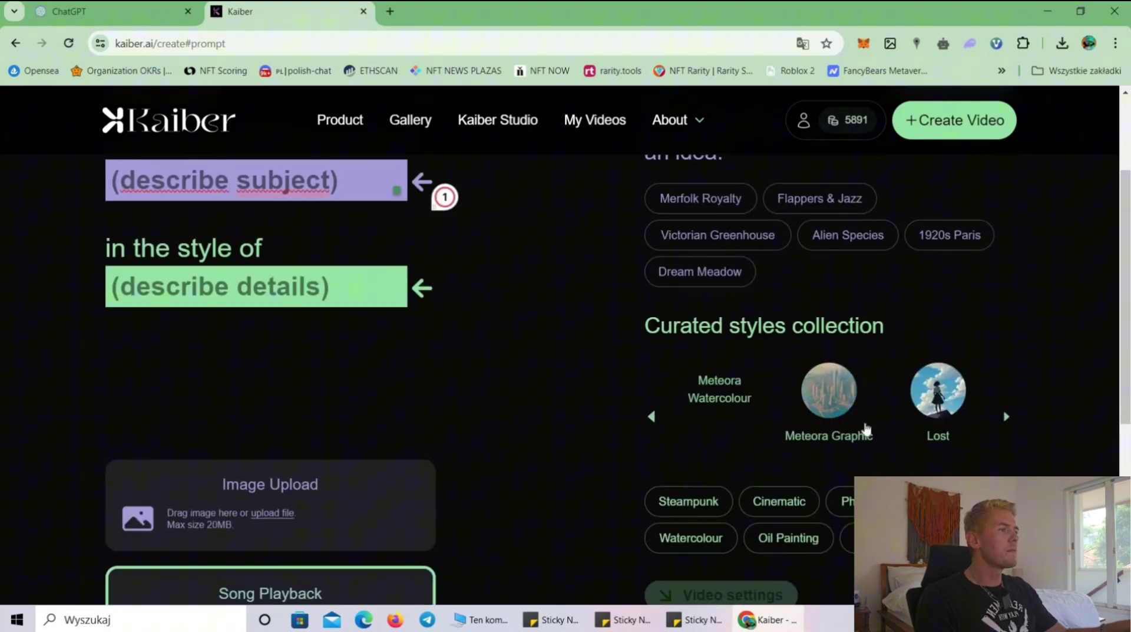
click(652, 418)
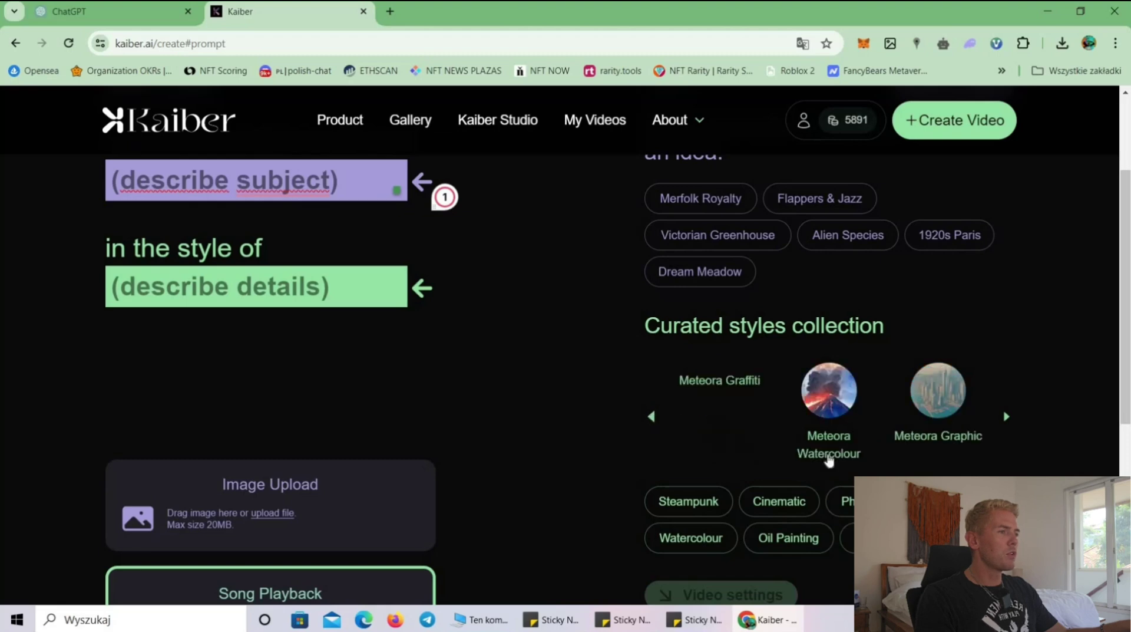
click(652, 417)
click(715, 412)
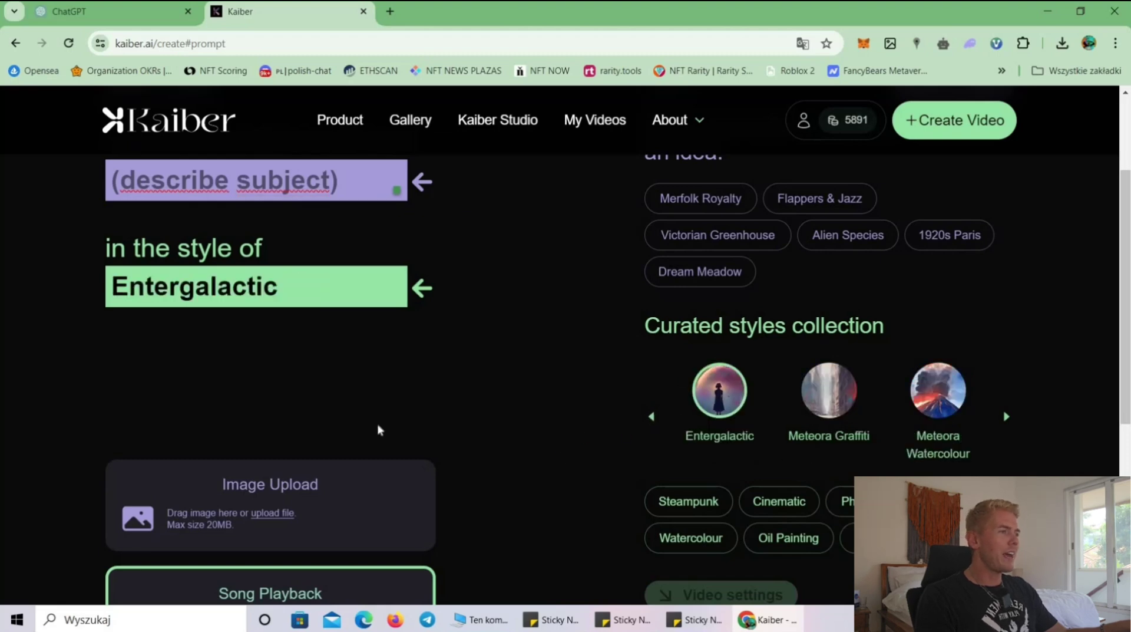
scroll(328, 244, up, 1)
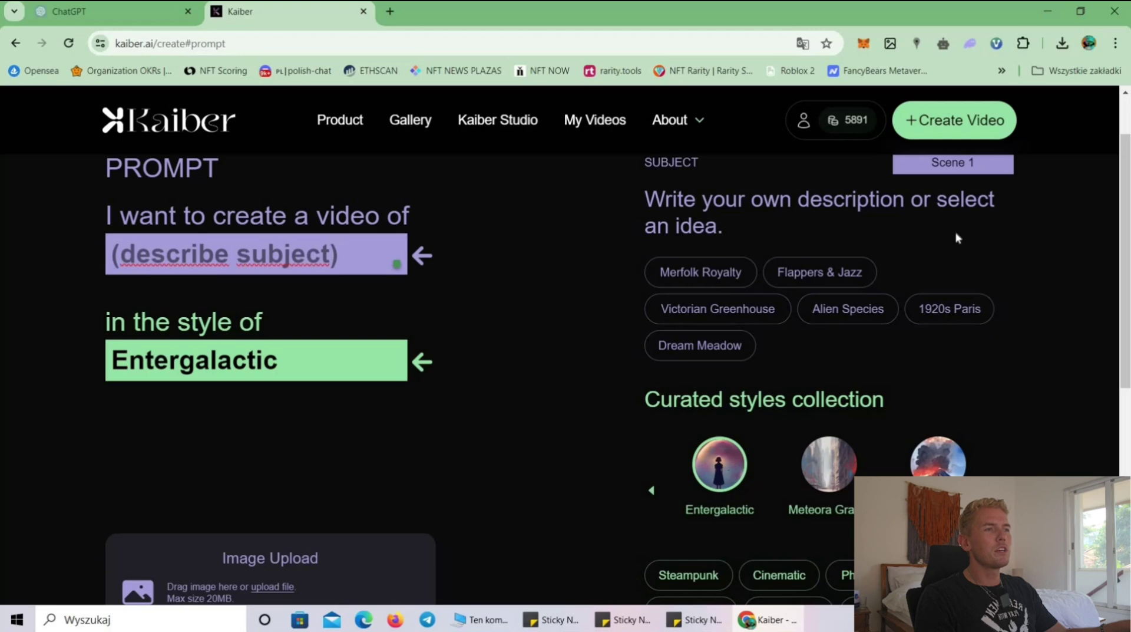
scroll(973, 239, up, 1)
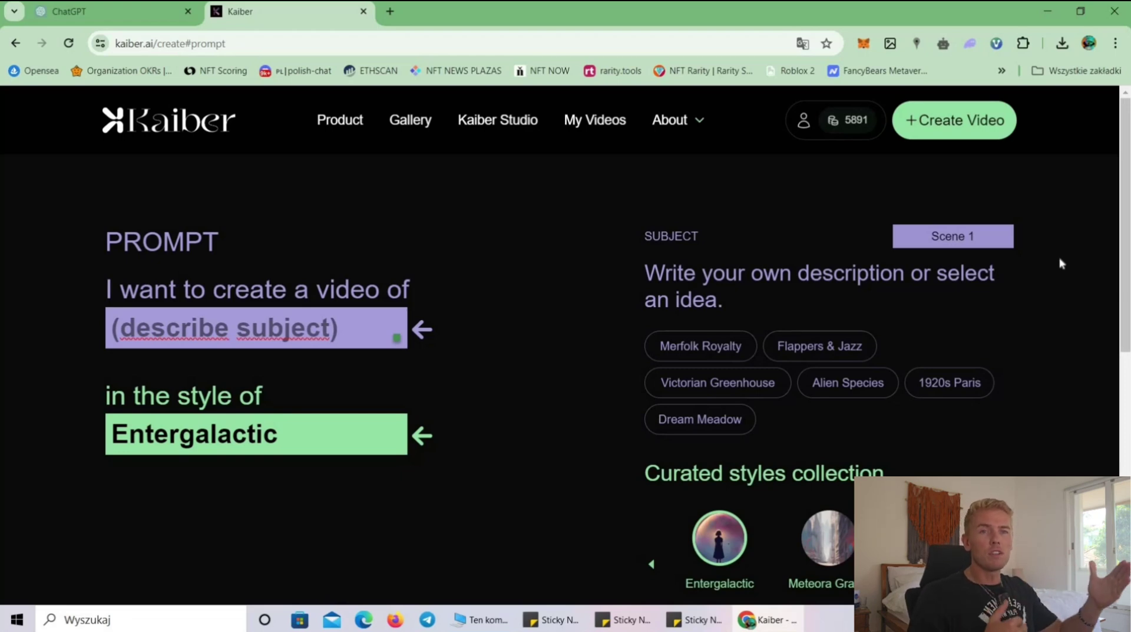
- Switch to the ChatGPT lyrics conversation and send the request "Create a description for 9 scenes that will reflect the lyrics"
scroll(729, 333, down, 6)
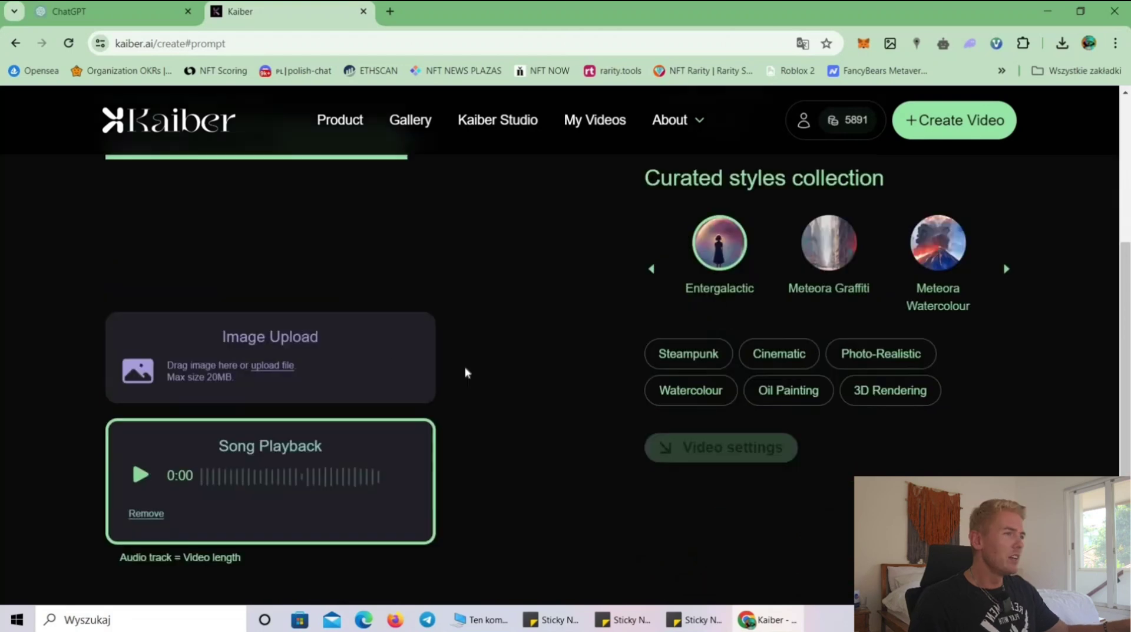
scroll(299, 348, up, 6)
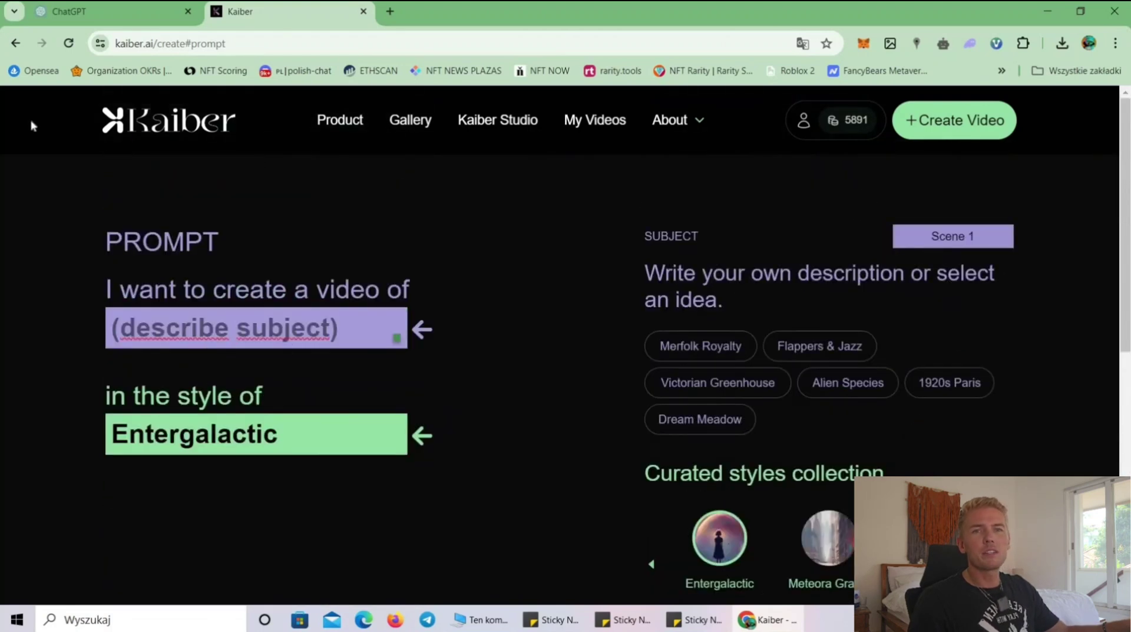
click(84, 15)
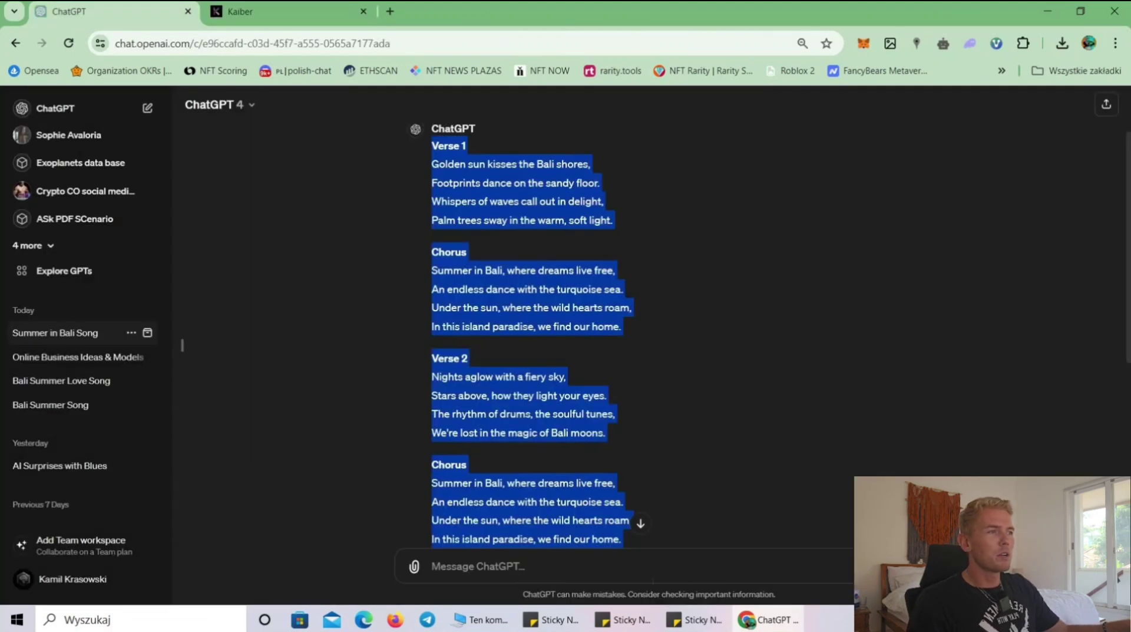
click(680, 481)
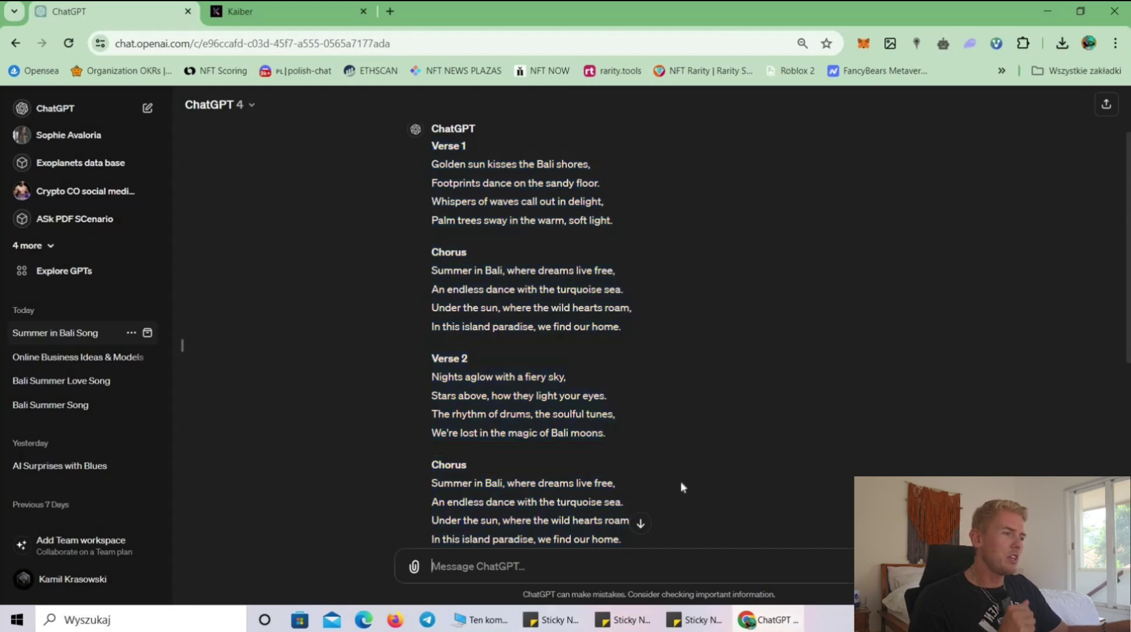
scroll(682, 482, down, 1)
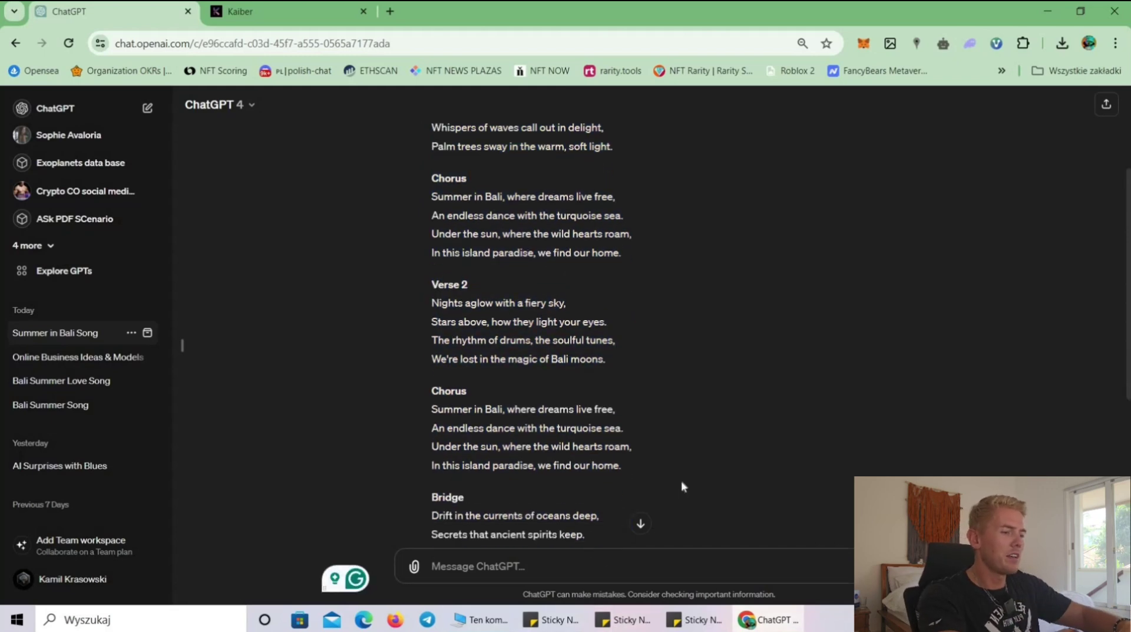
text(Create a)
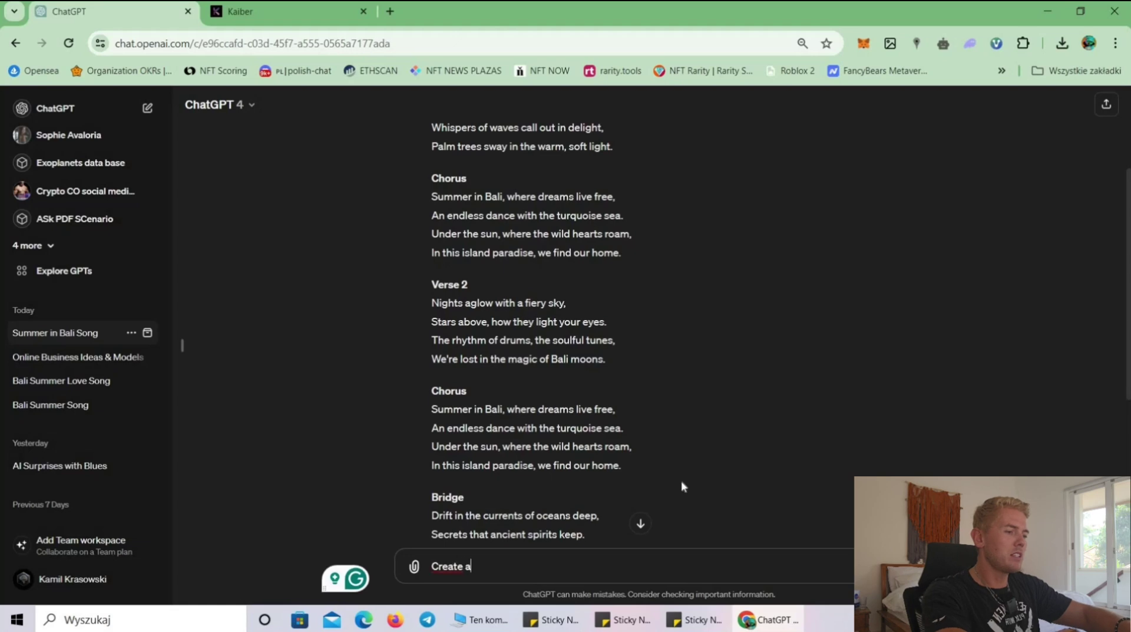
text( sescription for)
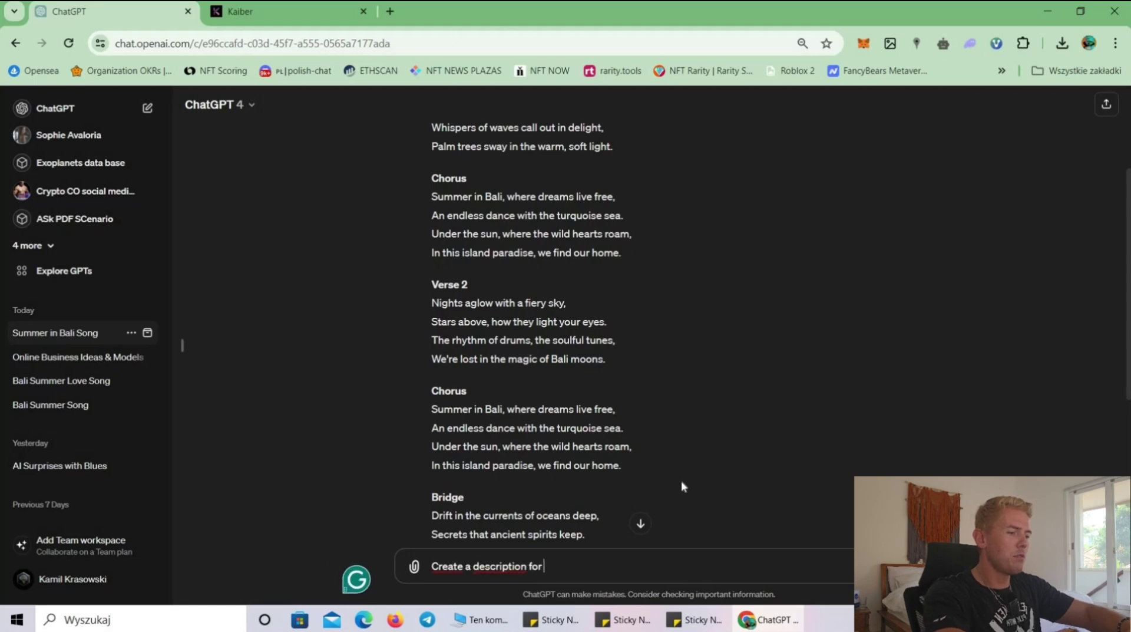
text( 9 scen)
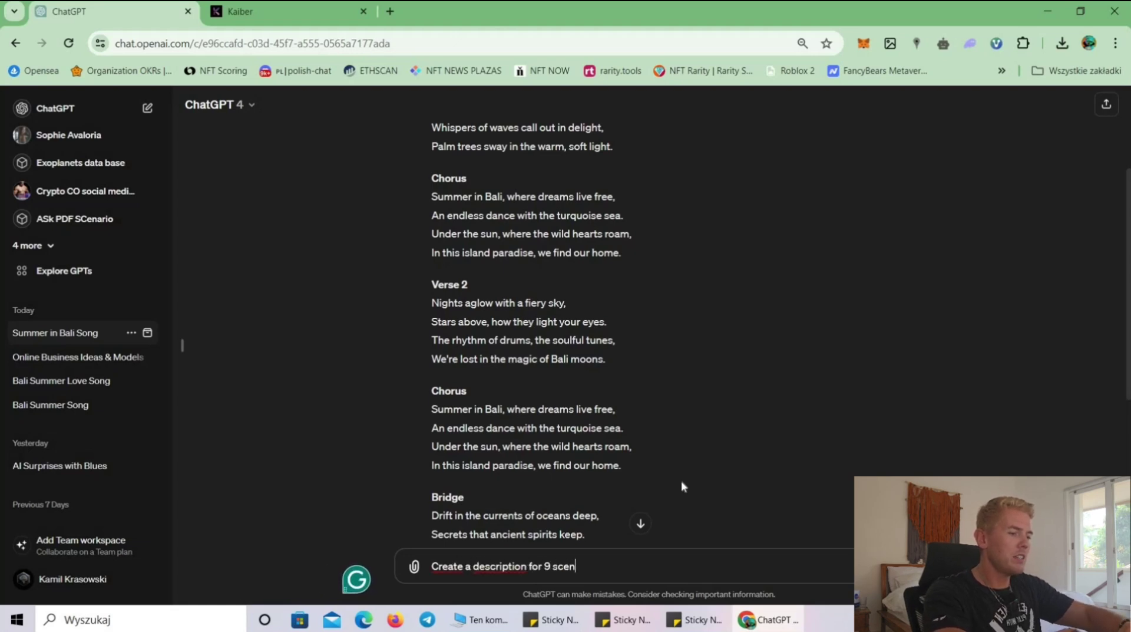
text(es that wil)
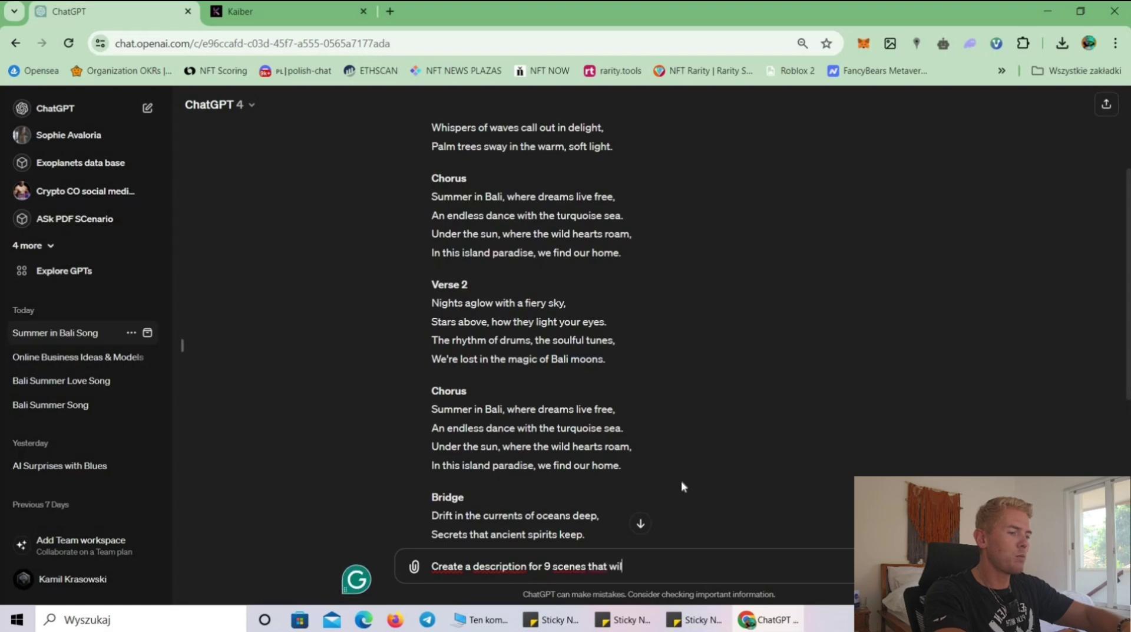
text(l reflect th)
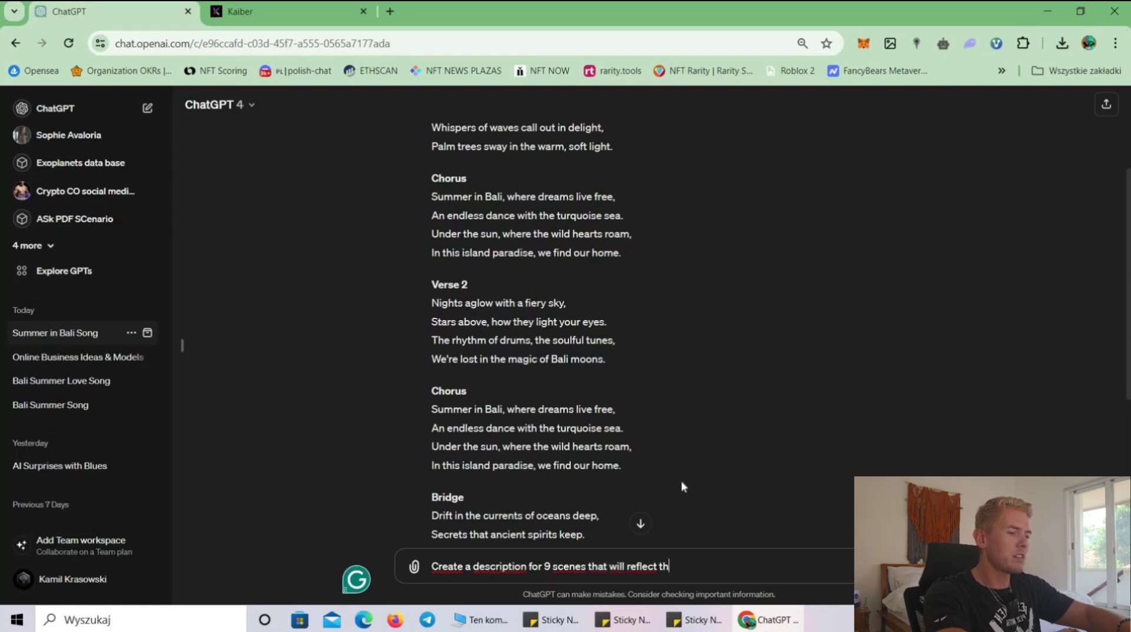
text(e lyrics)
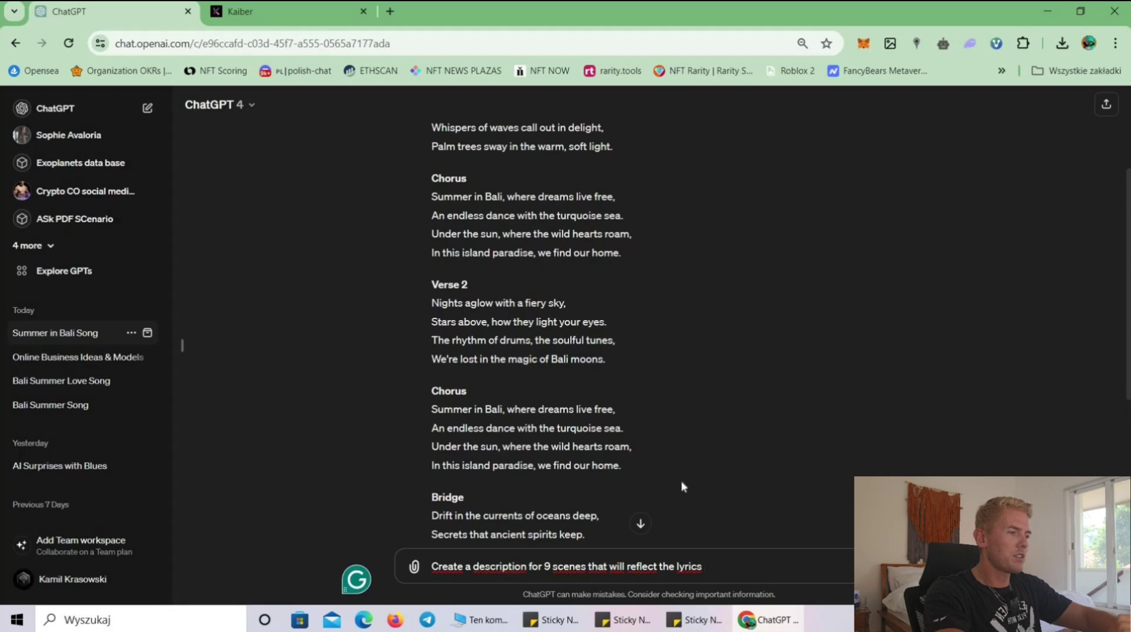
key(Return)
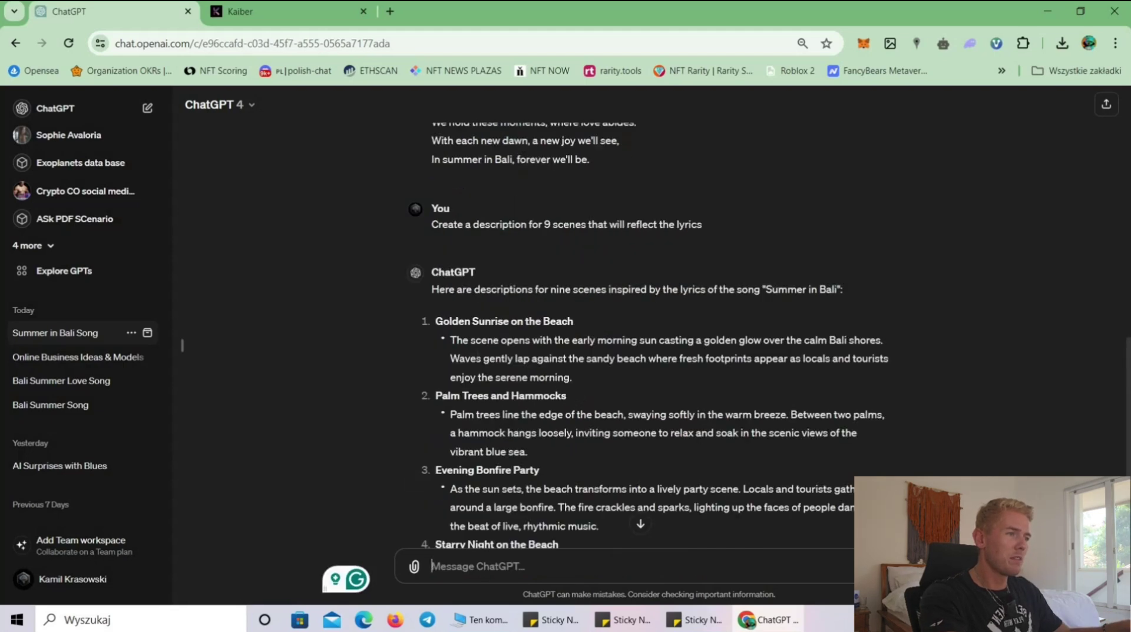
- Copy ChatGPT's Golden Sunrise on the Beach description and paste it as the Scene 1 subject in Kaiber
drag(572, 377, 450, 341)
key(ctrl+c)
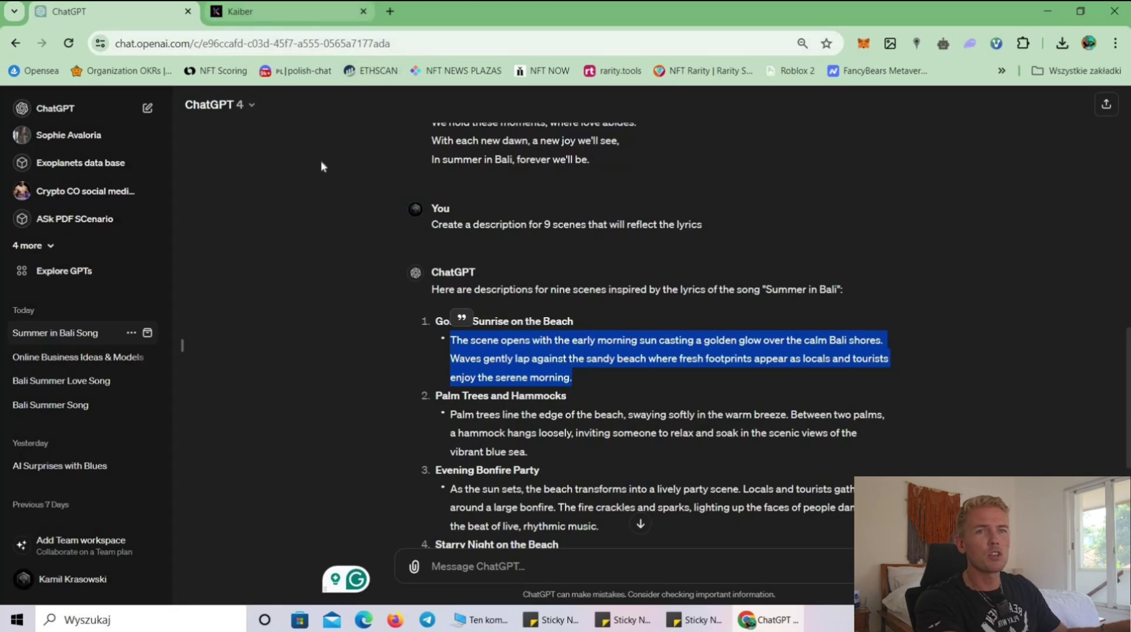
click(314, 18)
click(289, 347)
key(ctrl+v)
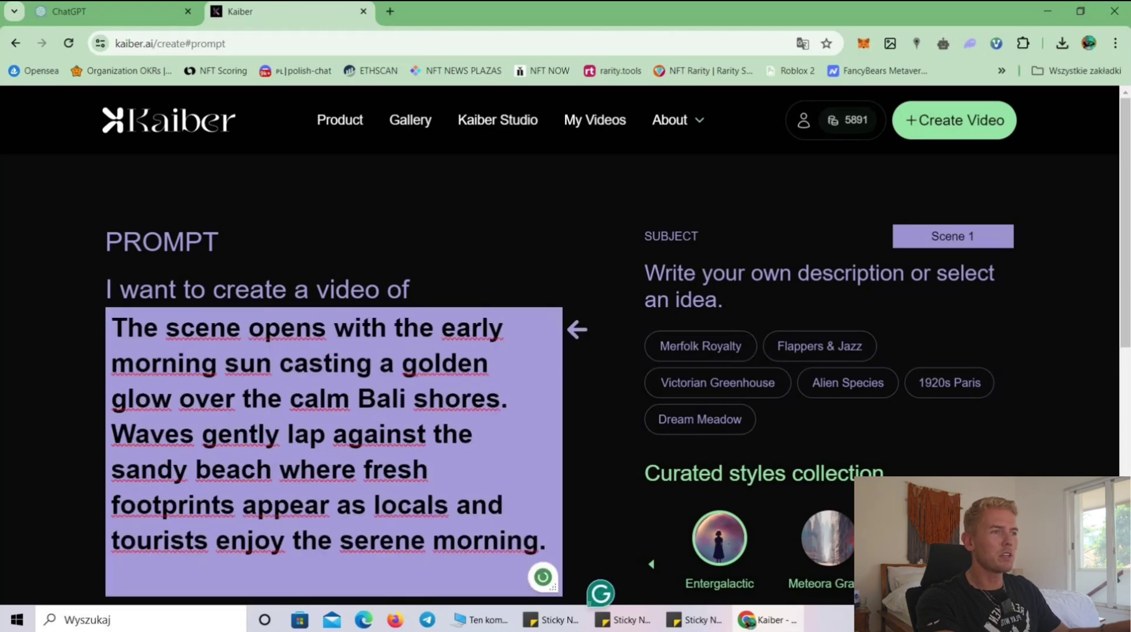
- Check the Scene 1 prompt, continue to the video settings, and set the aspect ratio to 16:9
scroll(287, 348, down, 1)
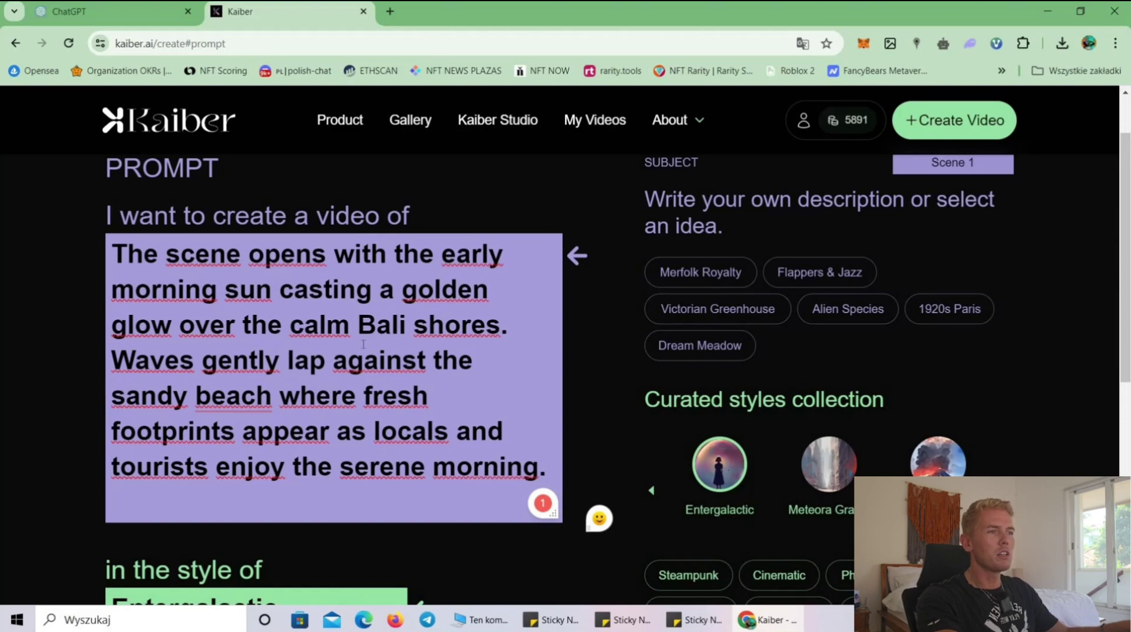
scroll(461, 406, down, 2)
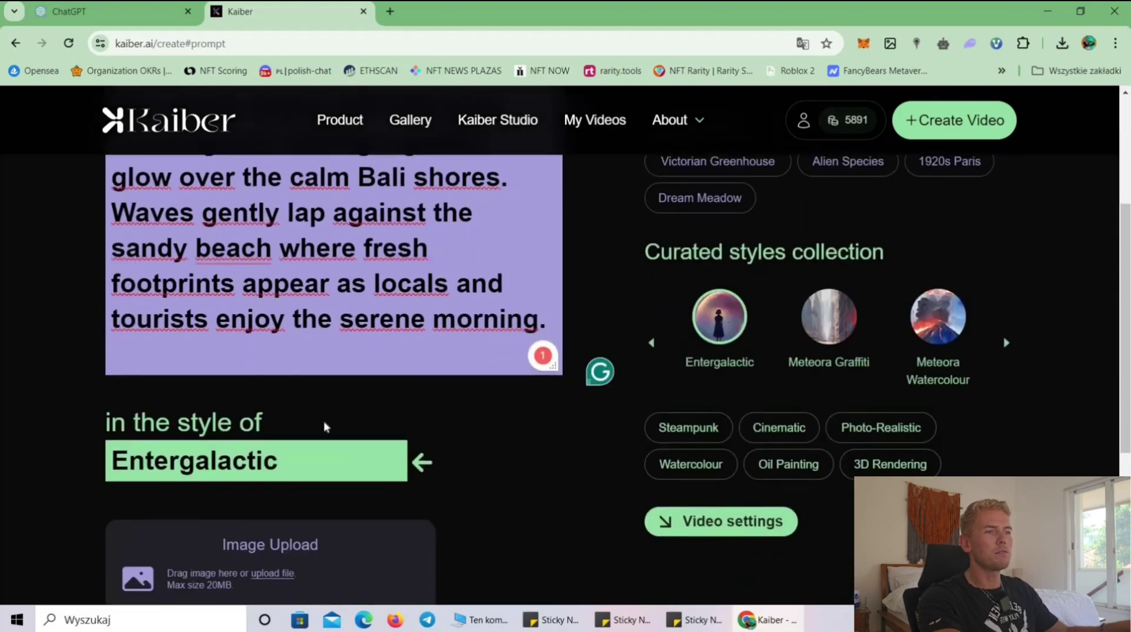
scroll(323, 436, down, 4)
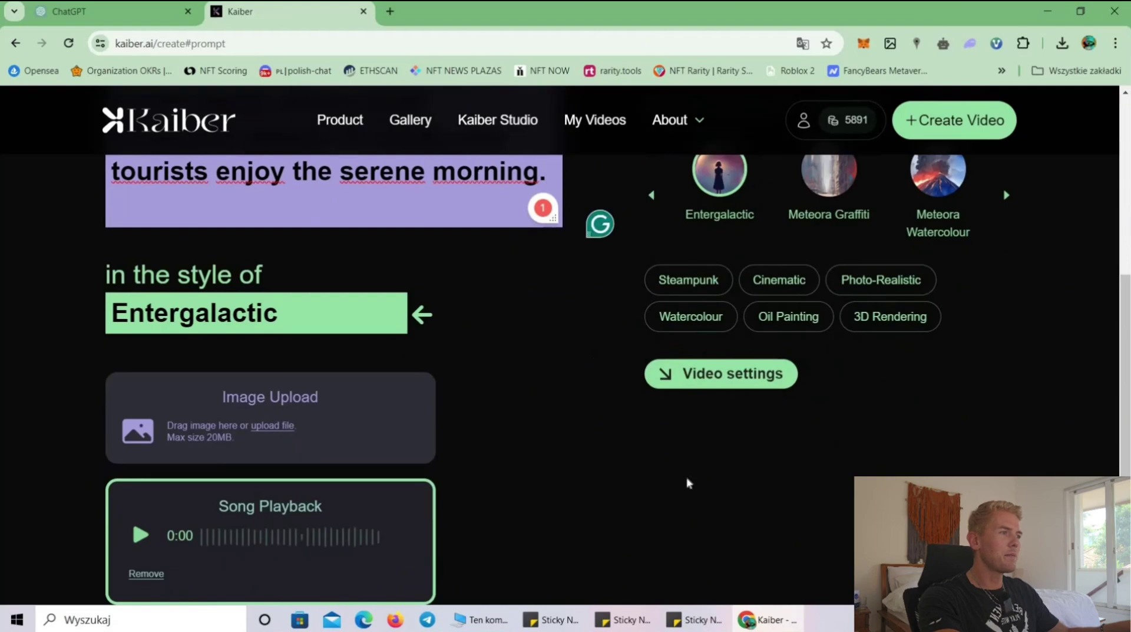
scroll(701, 476, up, 8)
scroll(713, 480, down, 4)
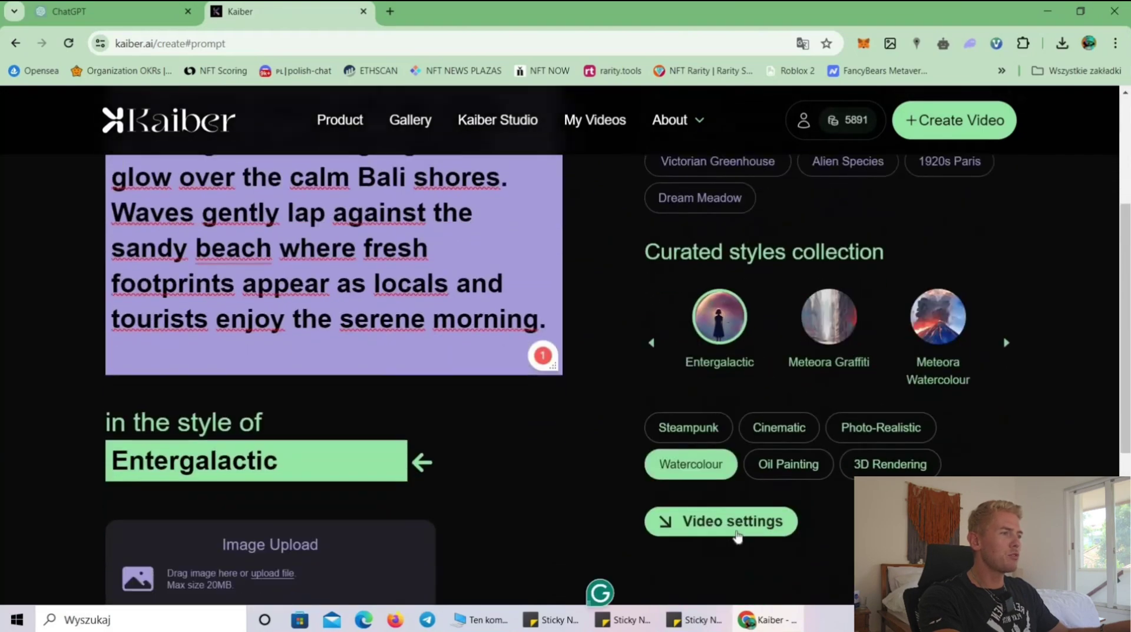
click(738, 522)
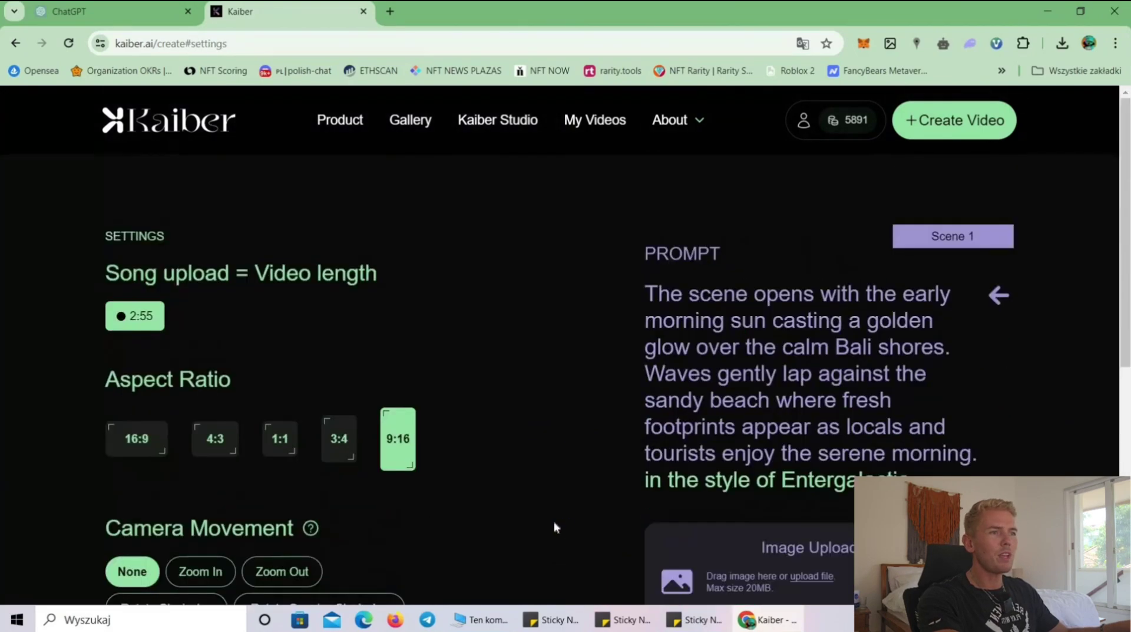
scroll(170, 264, down, 3)
scroll(176, 271, up, 1)
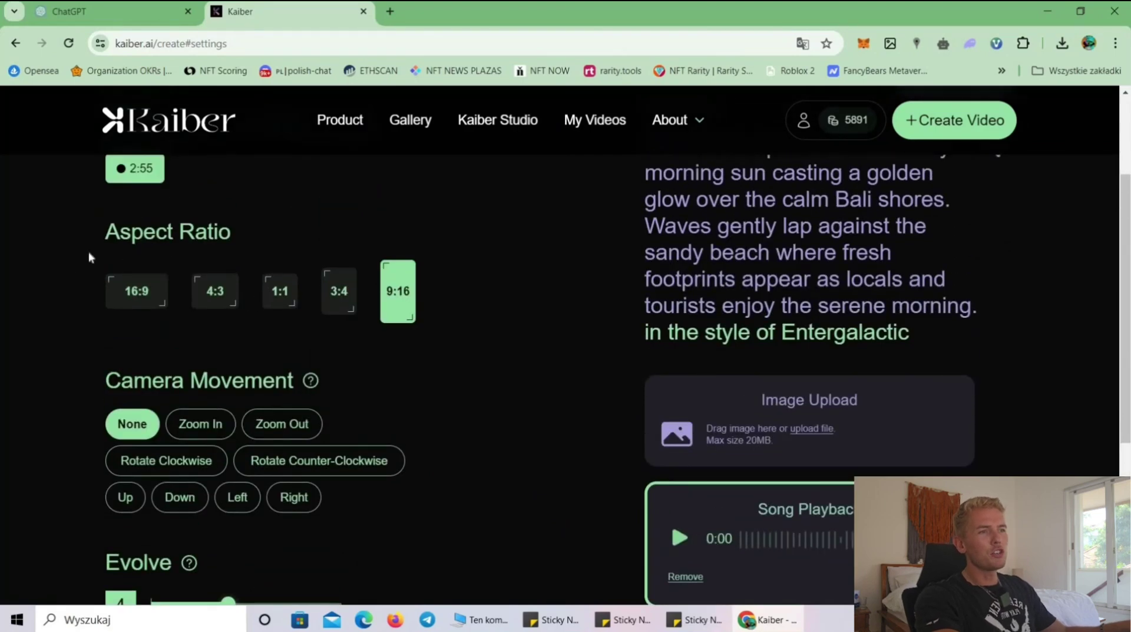
click(141, 304)
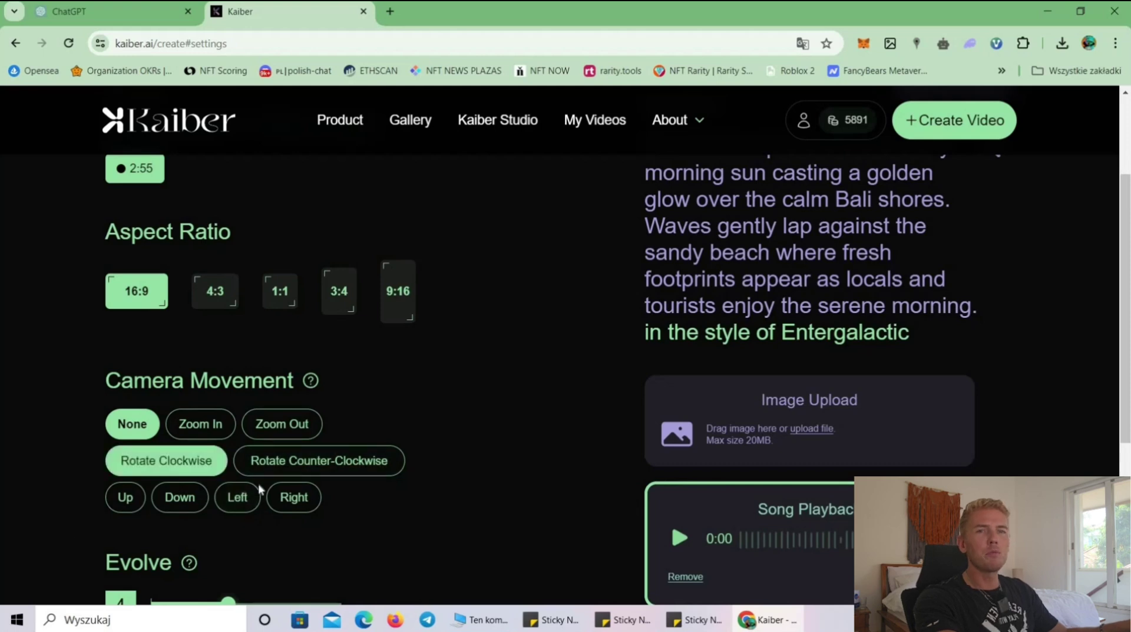
- Set the camera movement to Zoom In and the Evolve value to 8
scroll(258, 483, down, 3)
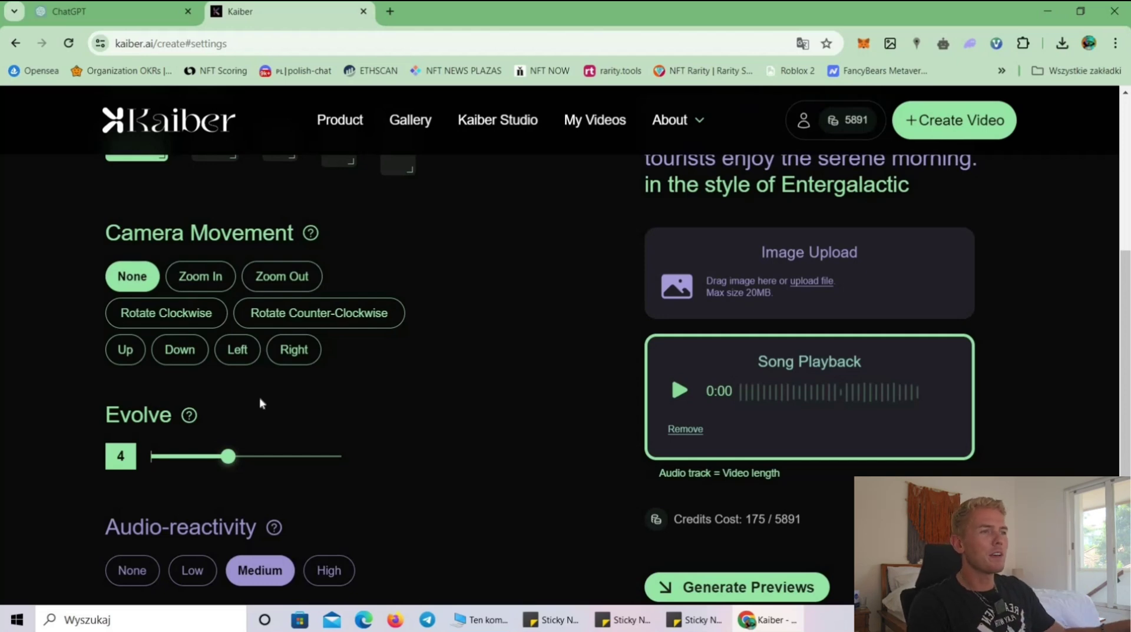
click(208, 282)
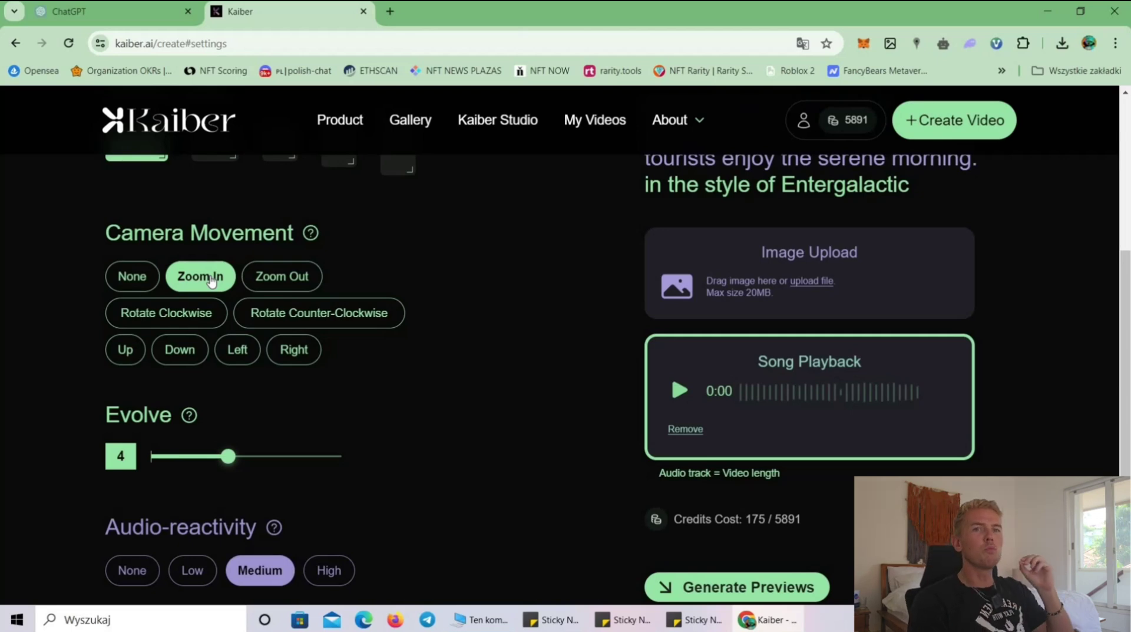
click(246, 456)
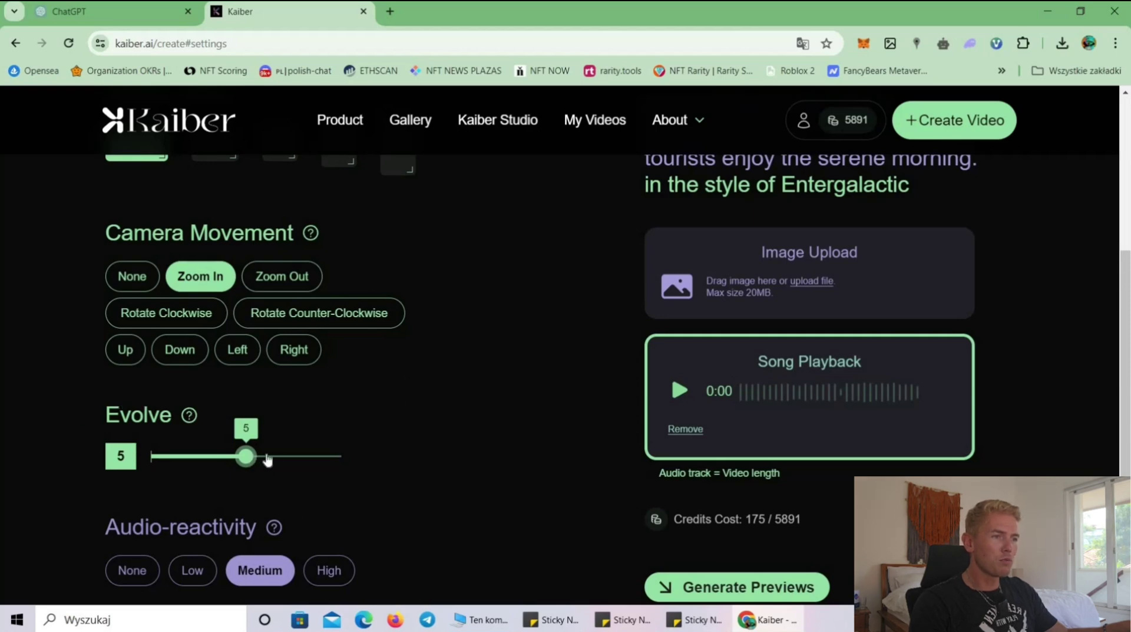
drag(265, 457, 319, 469)
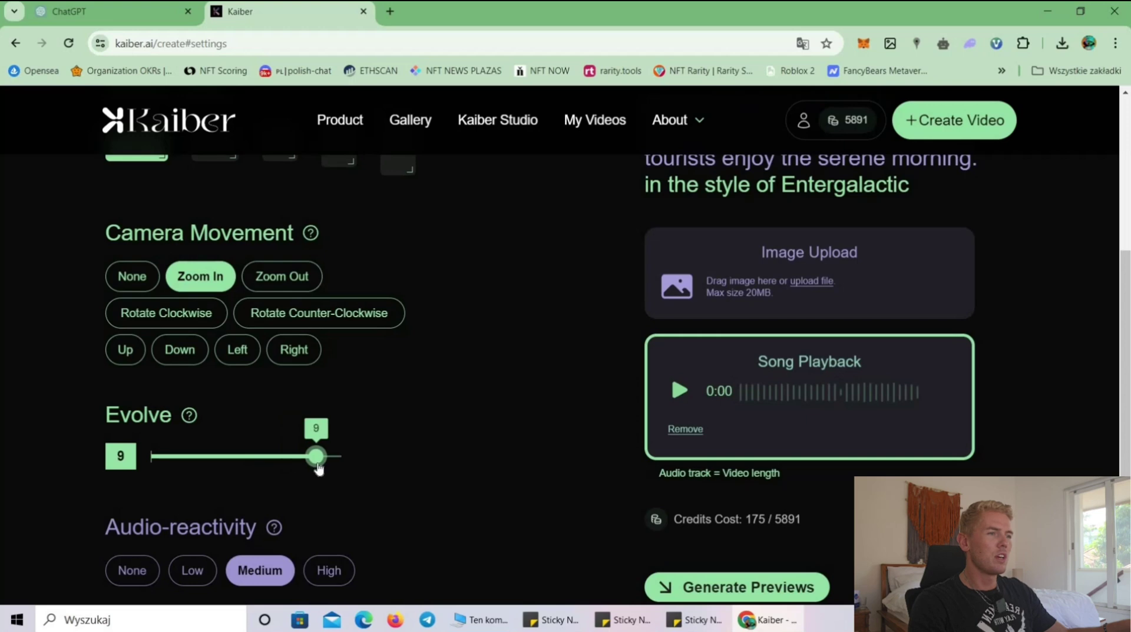
click(299, 465)
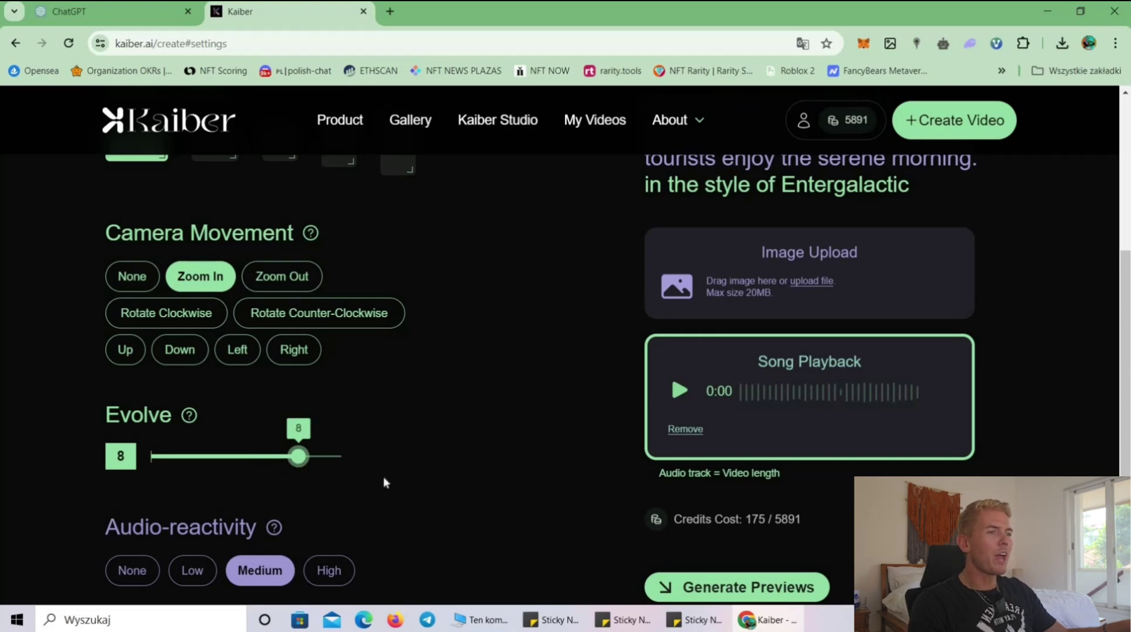
- Review the settings, leaving audio-reactivity at Medium, and generate the preview frames for Scene 1
scroll(386, 482, down, 1)
drag(121, 454, 330, 446)
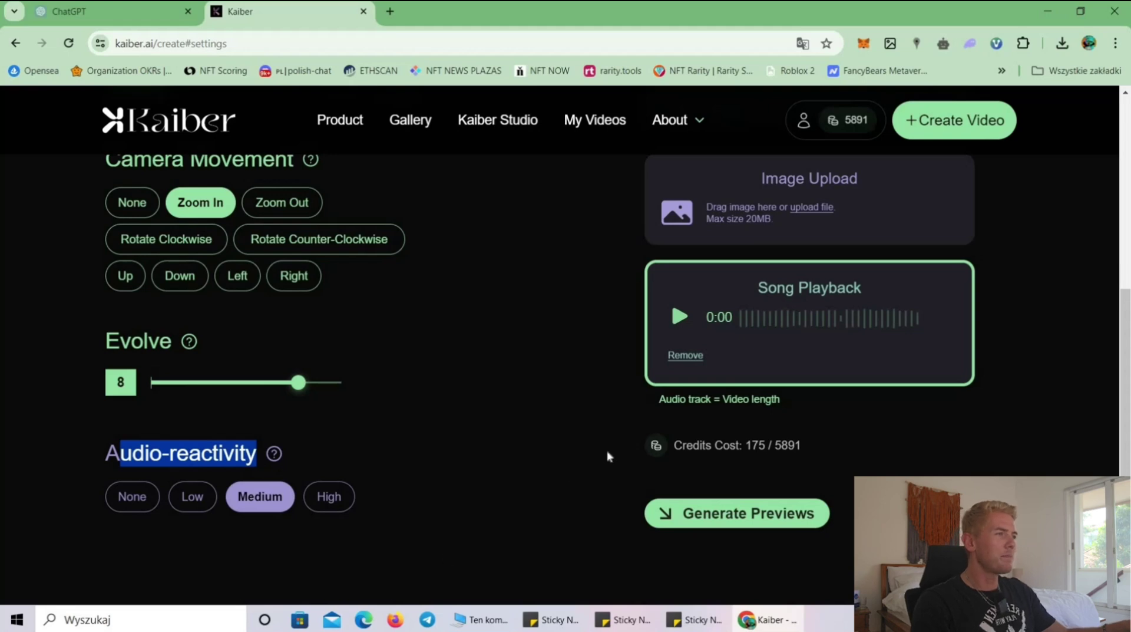
scroll(608, 456, up, 5)
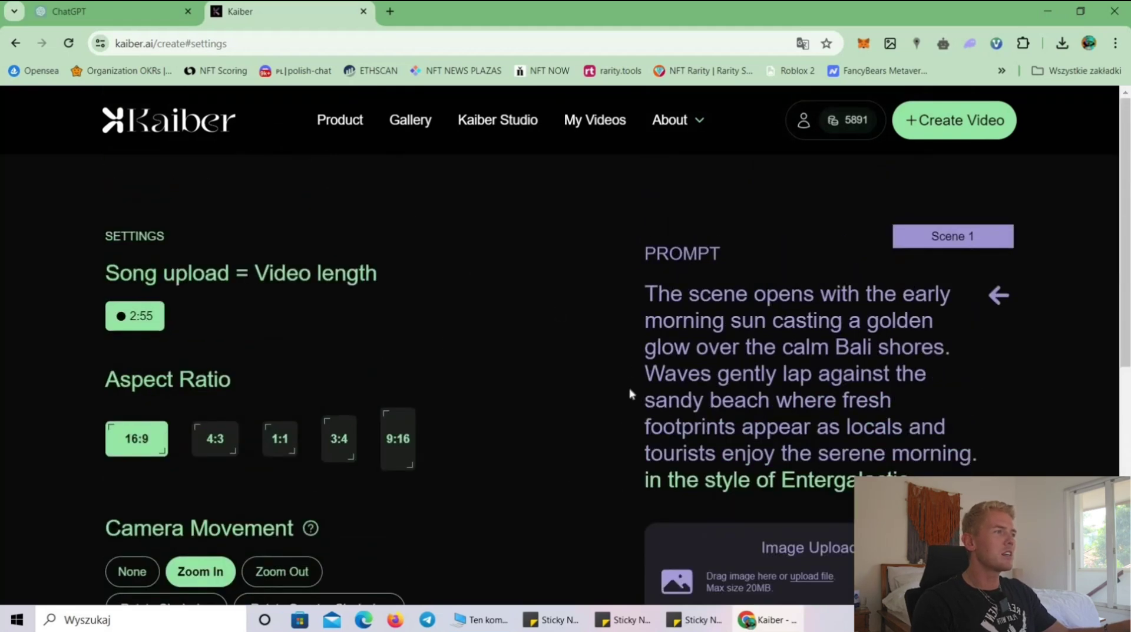
scroll(631, 394, down, 7)
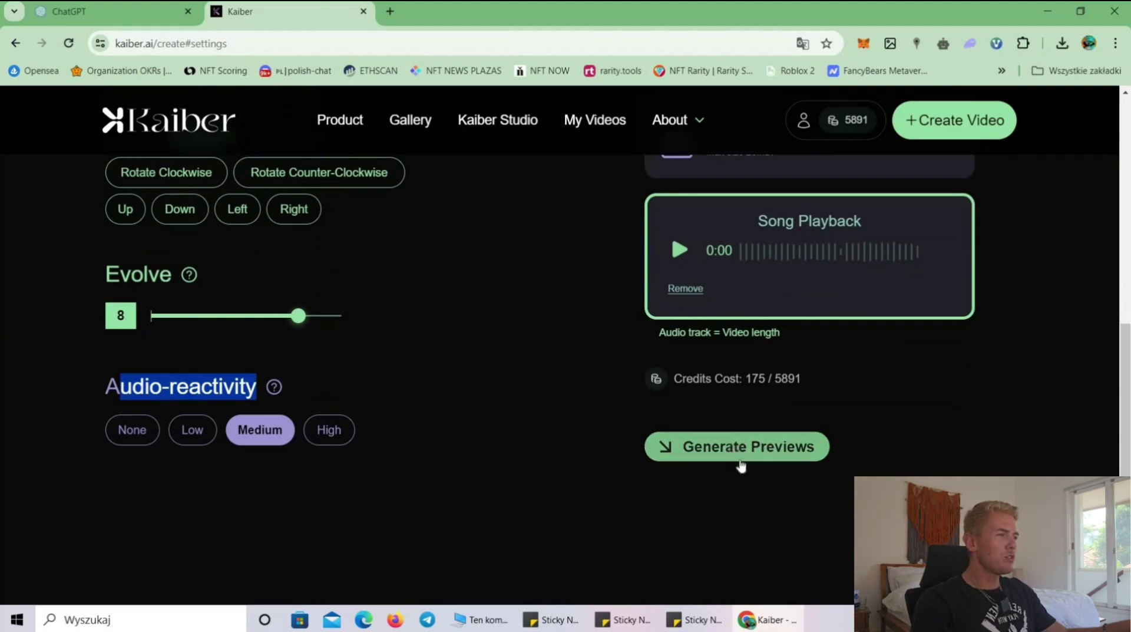
click(741, 453)
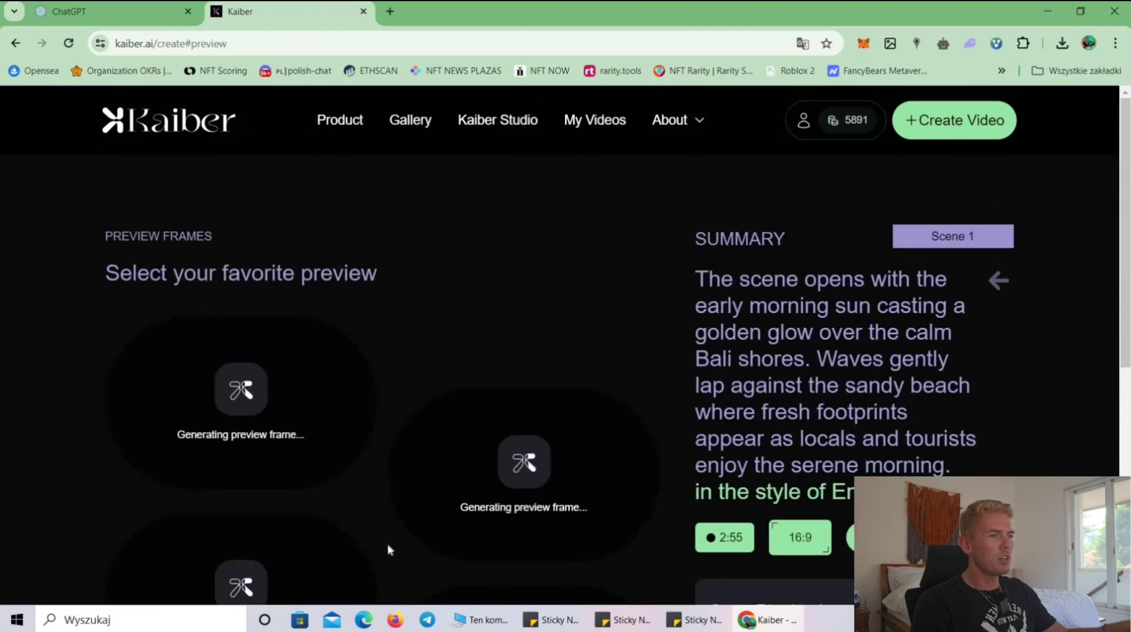
- Look over the generated Scene 1 preview frames and add a second scene to the video
scroll(391, 430, down, 3)
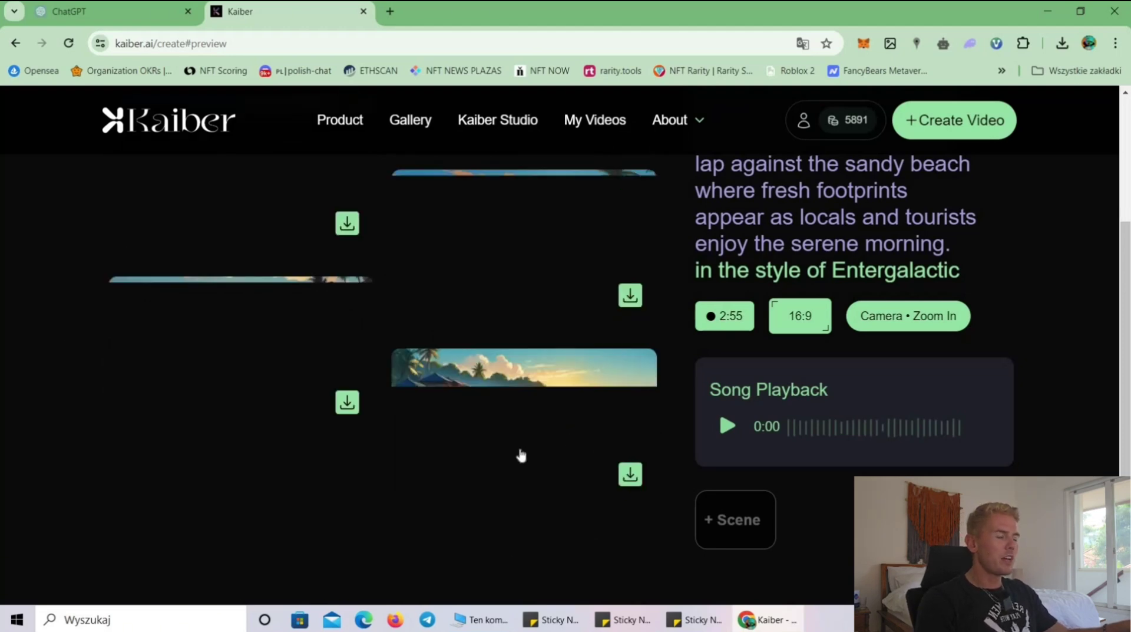
scroll(543, 333, up, 1)
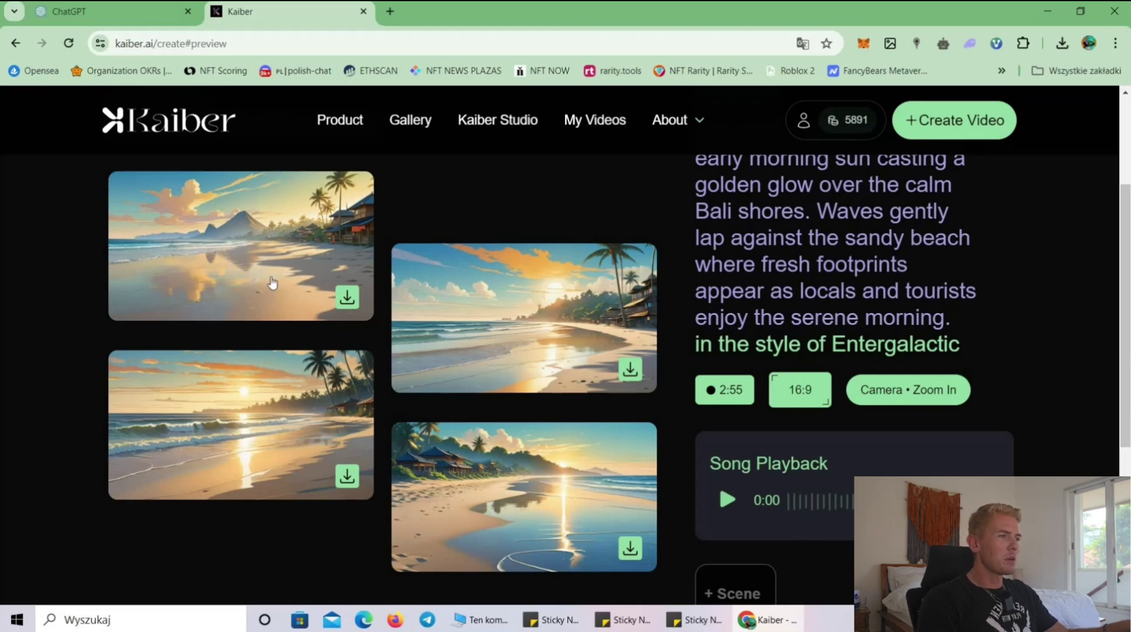
scroll(943, 530, down, 1)
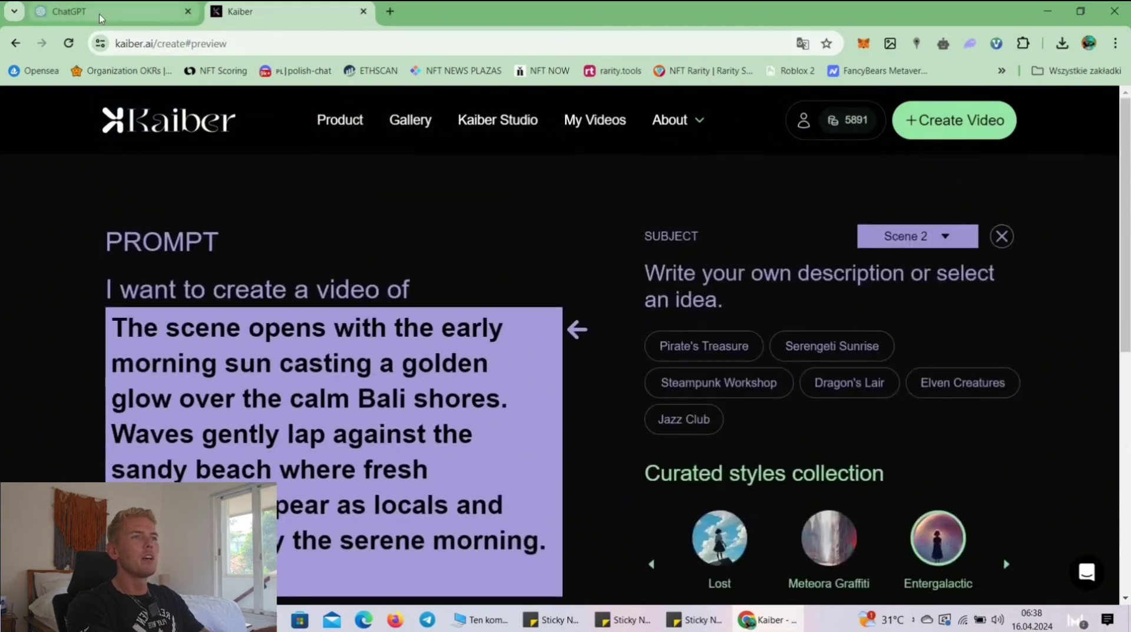
- Copy ChatGPT's Palm Trees and Hammocks description and replace the Scene 2 subject in Kaiber with it
click(119, 15)
triple_click(531, 432)
key(ctrl+c)
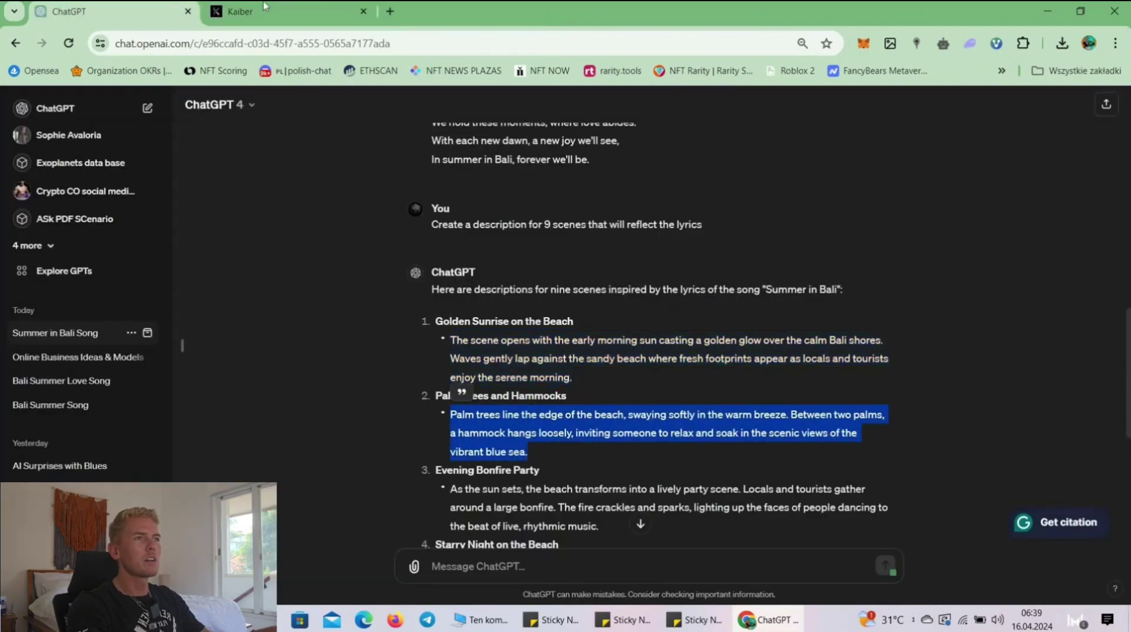
click(289, 11)
double_click(306, 434)
key(ctrl+a)
key(ctrl+v)
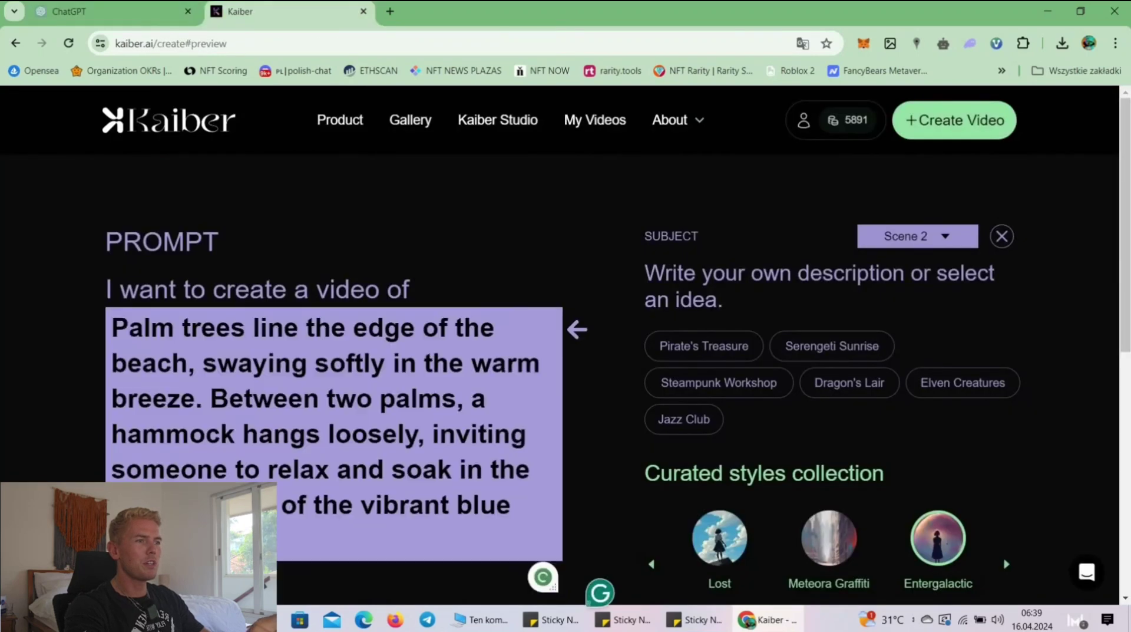
- Open the video settings for Scene 2 and review the camera movement options, keeping Zoom In
scroll(595, 418, down, 5)
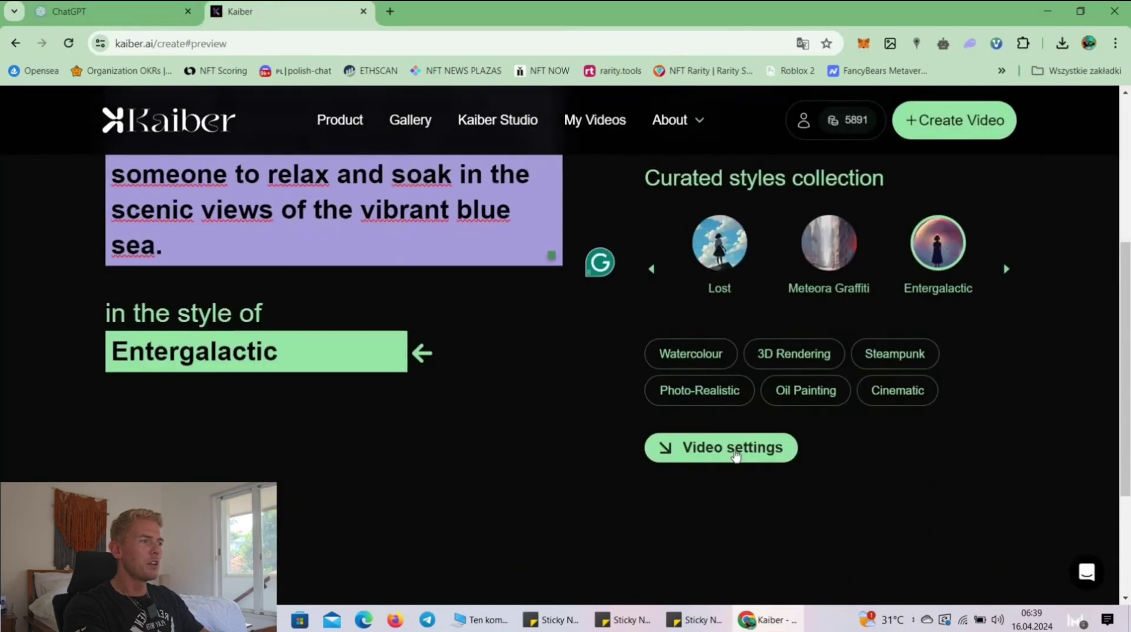
click(737, 453)
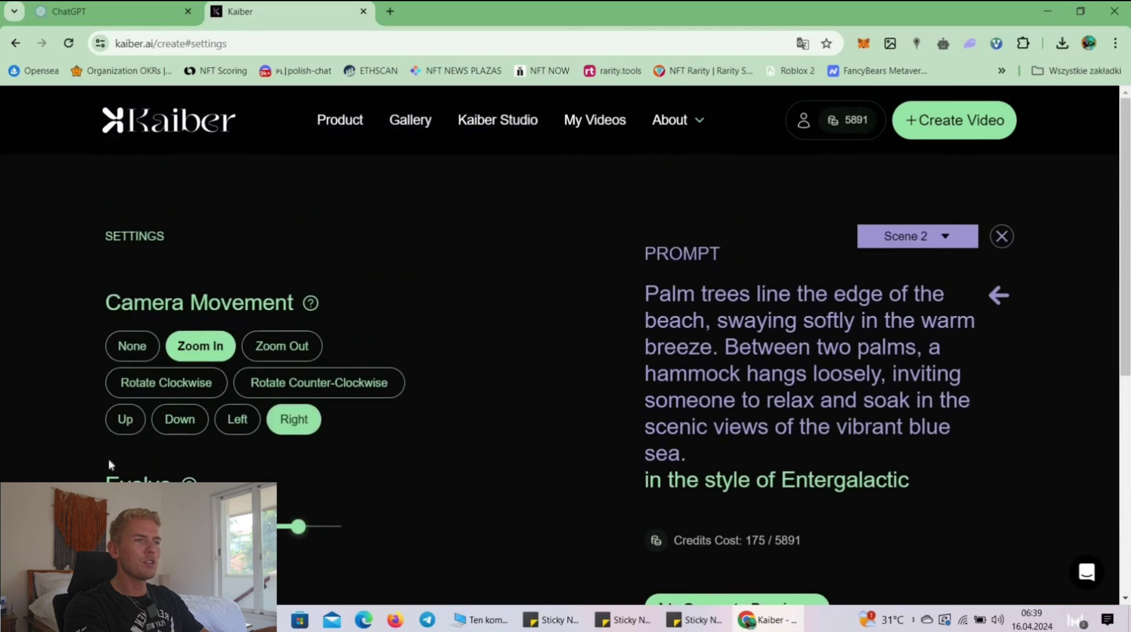
scroll(295, 383, down, 3)
scroll(202, 260, up, 2)
scroll(202, 259, up, 1)
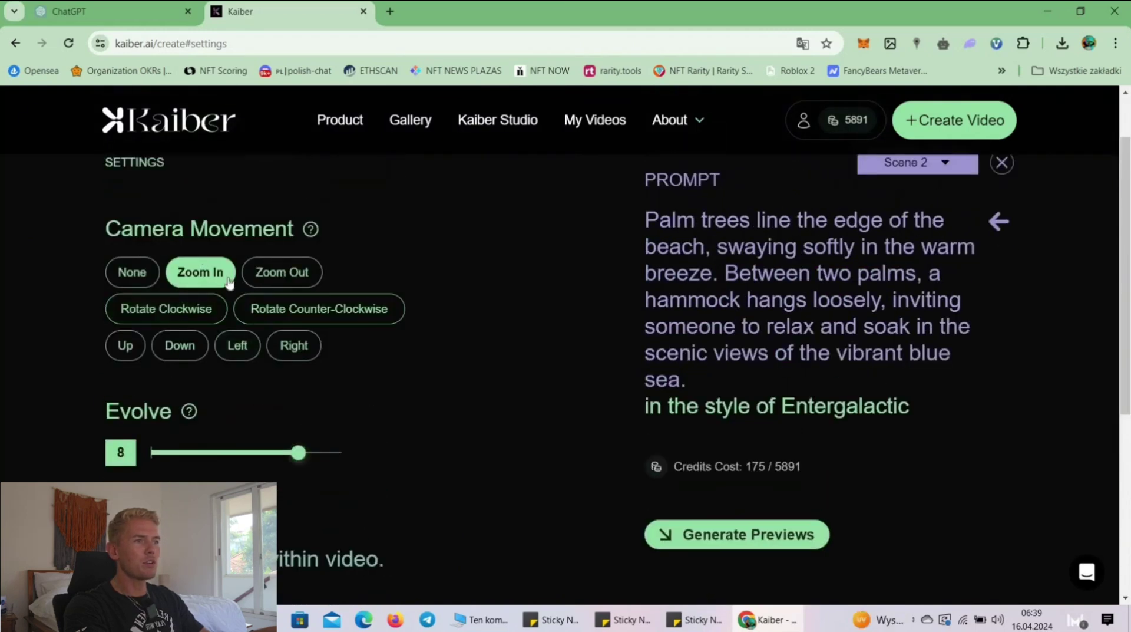
click(358, 313)
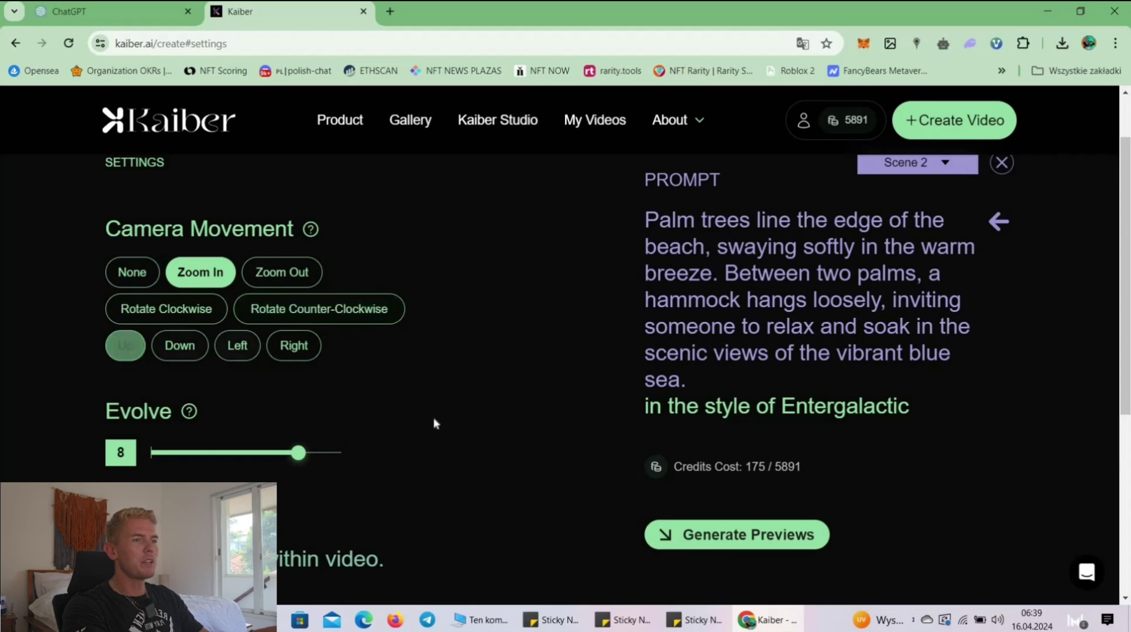
- Set Scene 2's location within the video to timestamp 0:15 and generate its preview frames
scroll(438, 423, down, 4)
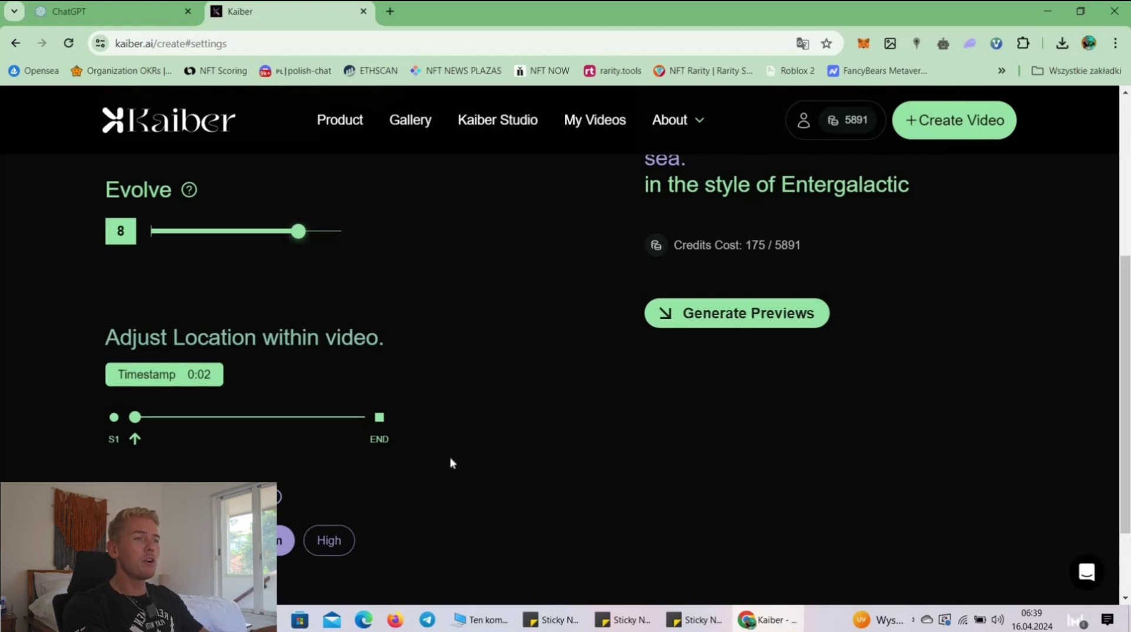
scroll(265, 436, down, 1)
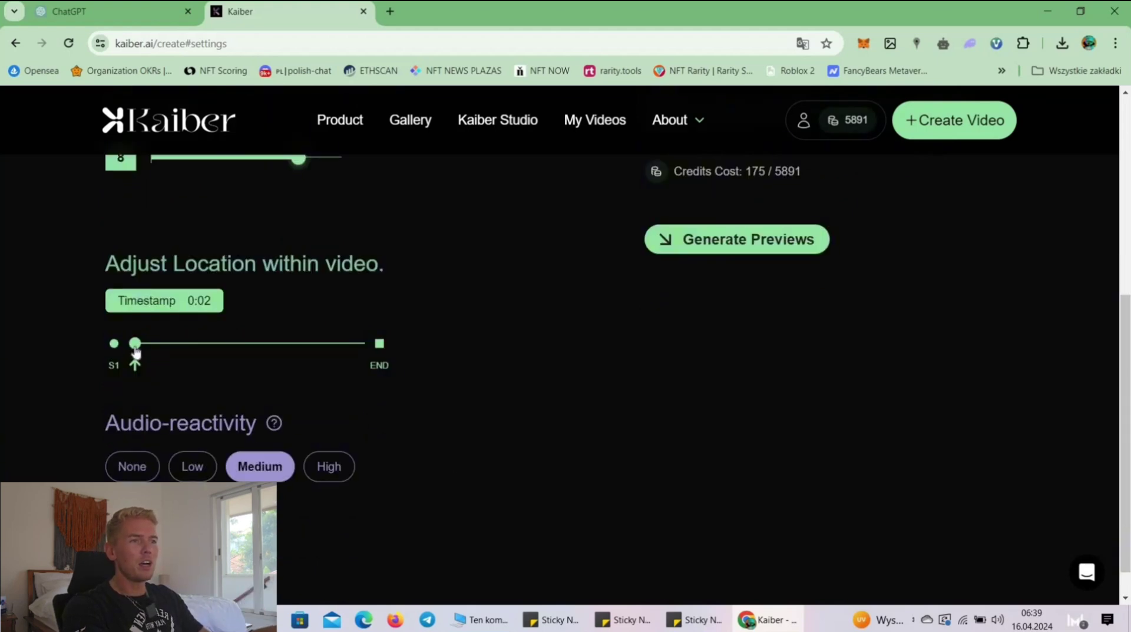
drag(136, 350, 147, 352)
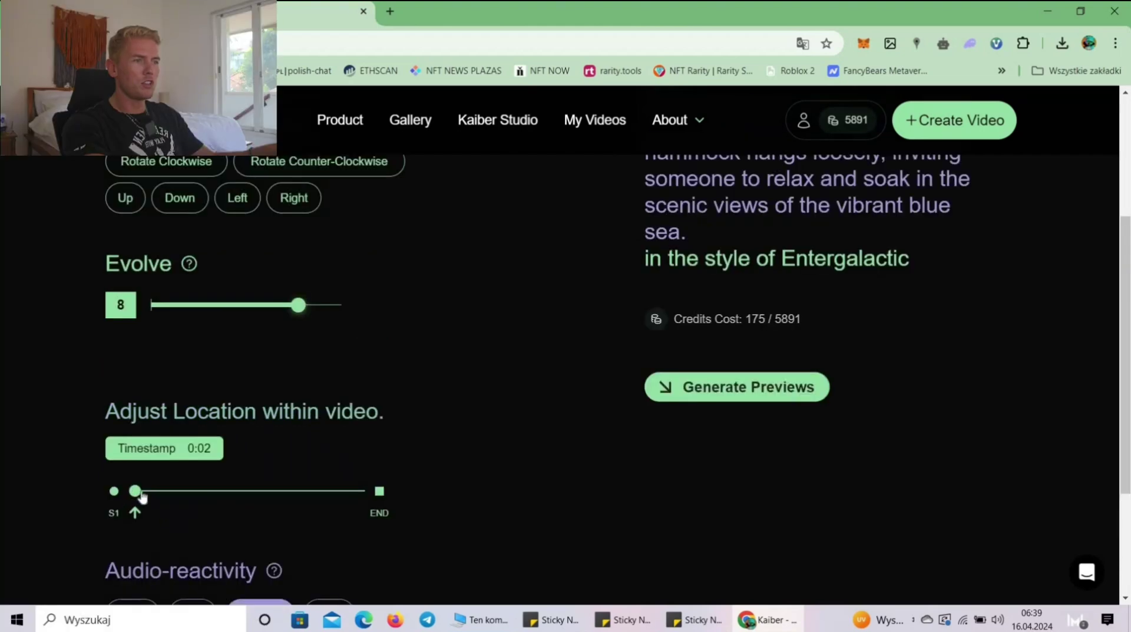
drag(142, 496, 147, 496)
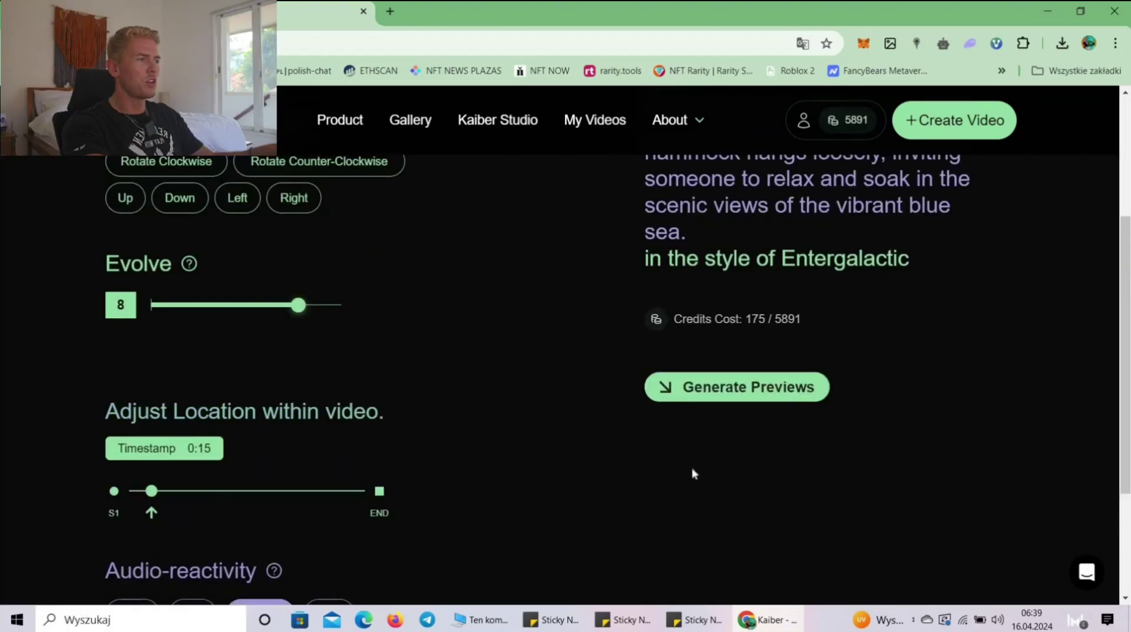
click(736, 383)
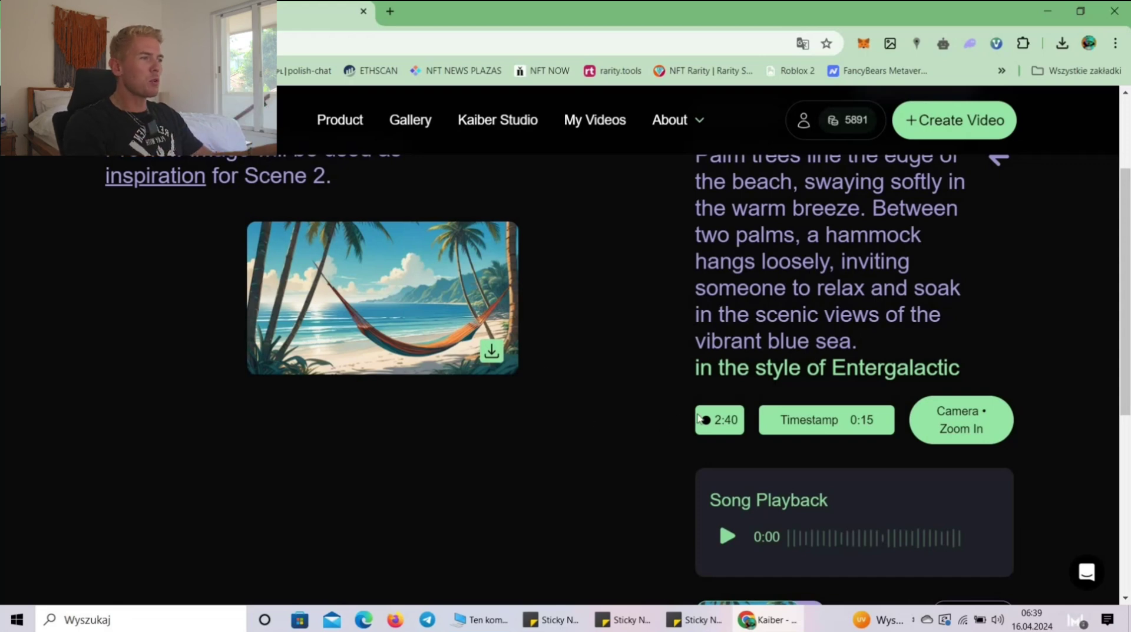
- Add a third scene and replace its subject with ChatGPT's Evening Bonfire Party description
scroll(697, 412, down, 1)
scroll(826, 455, down, 1)
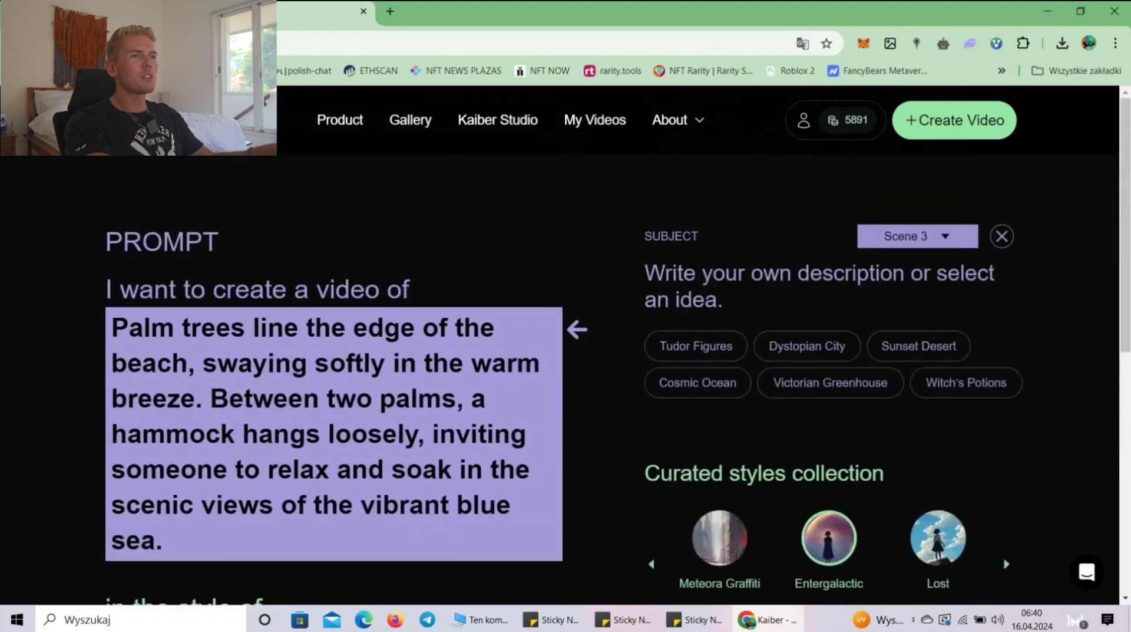
key(ctrl+Tab)
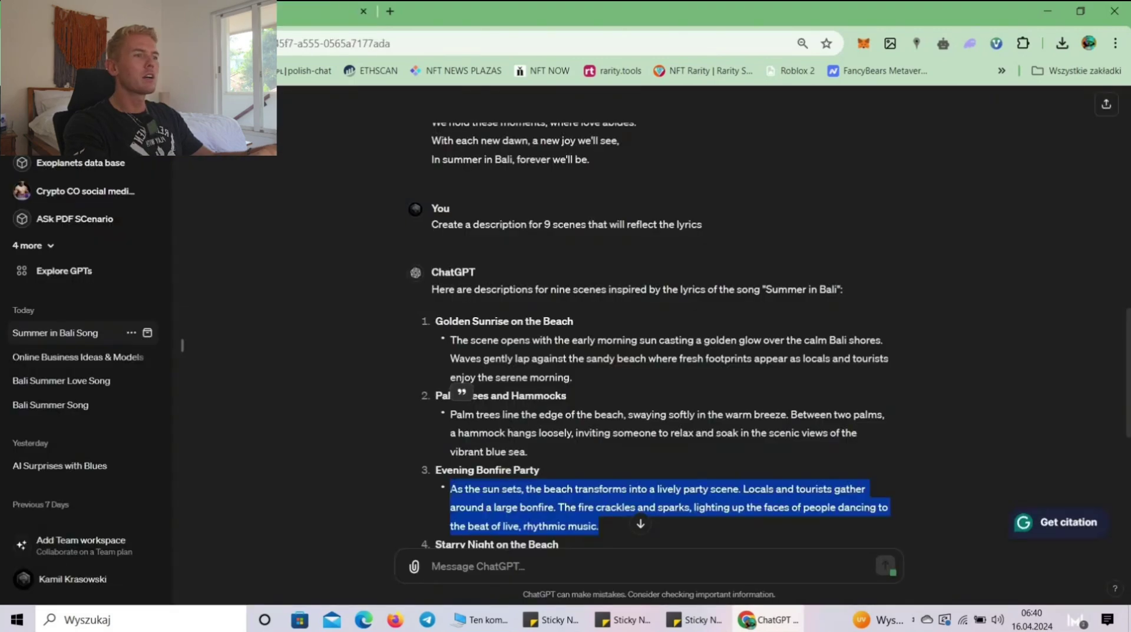
key(ctrl+shift+Tab)
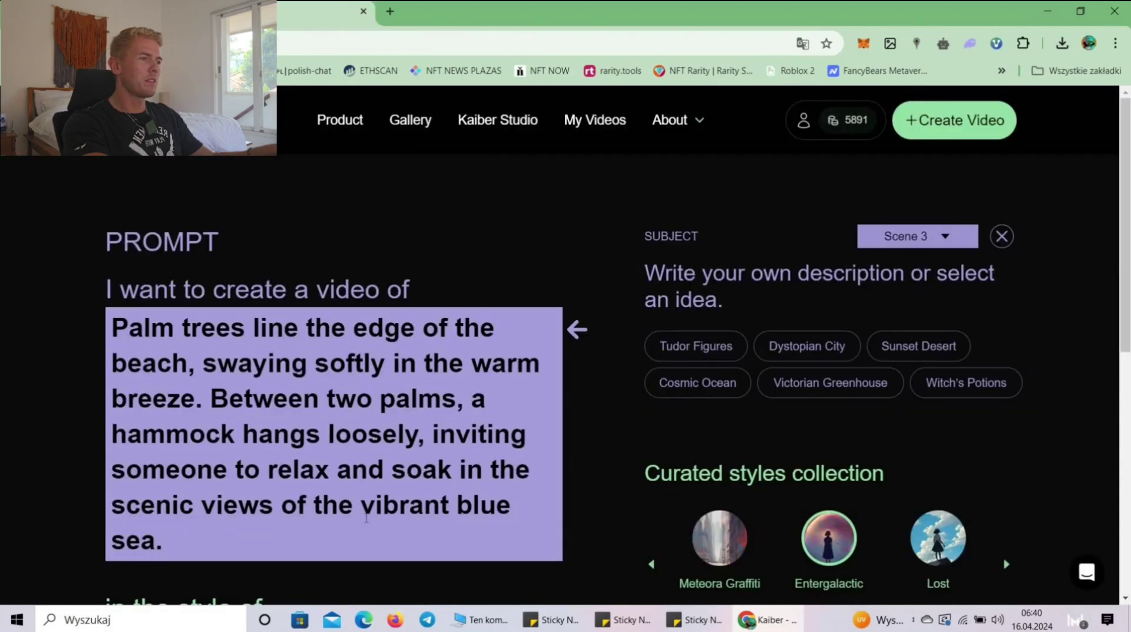
key(ctrl+a)
text(As the sun sets, the beach transforms into a lively party scene. Locals and tourists gather around a large bonfire. The fire crackles and sparks, lighting up the faces of people dancing to the beat of live, rhythmic music.)
- Open Scene 3's video settings, set its timestamp to 0:39, and generate and look over its preview frames
scroll(501, 431, down, 5)
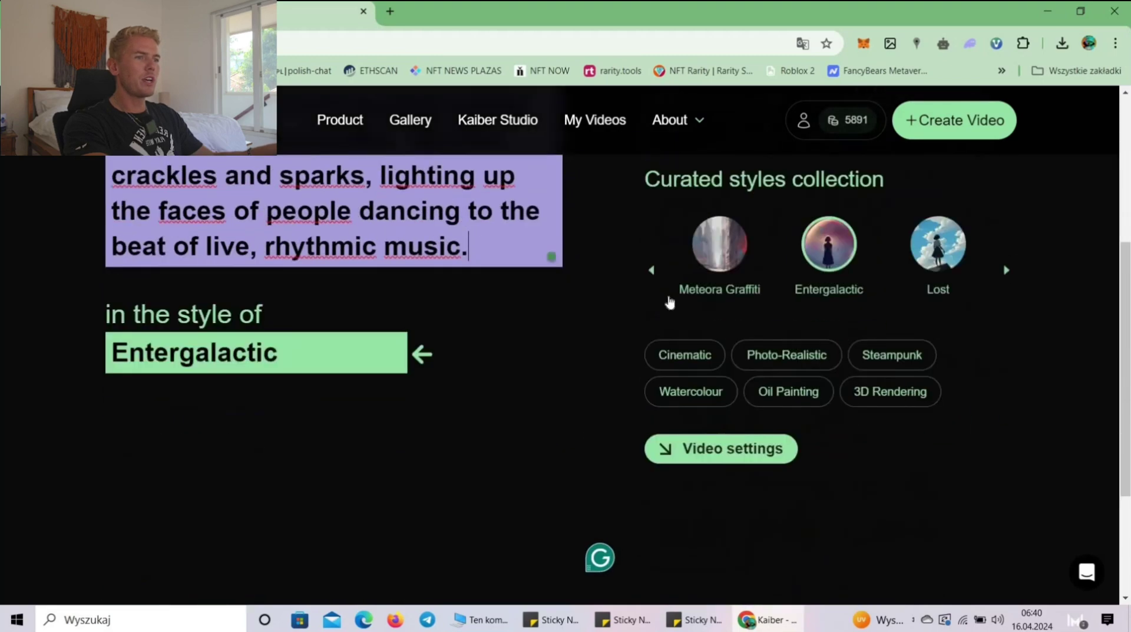
scroll(670, 302, down, 3)
click(670, 301)
scroll(264, 453, down, 4)
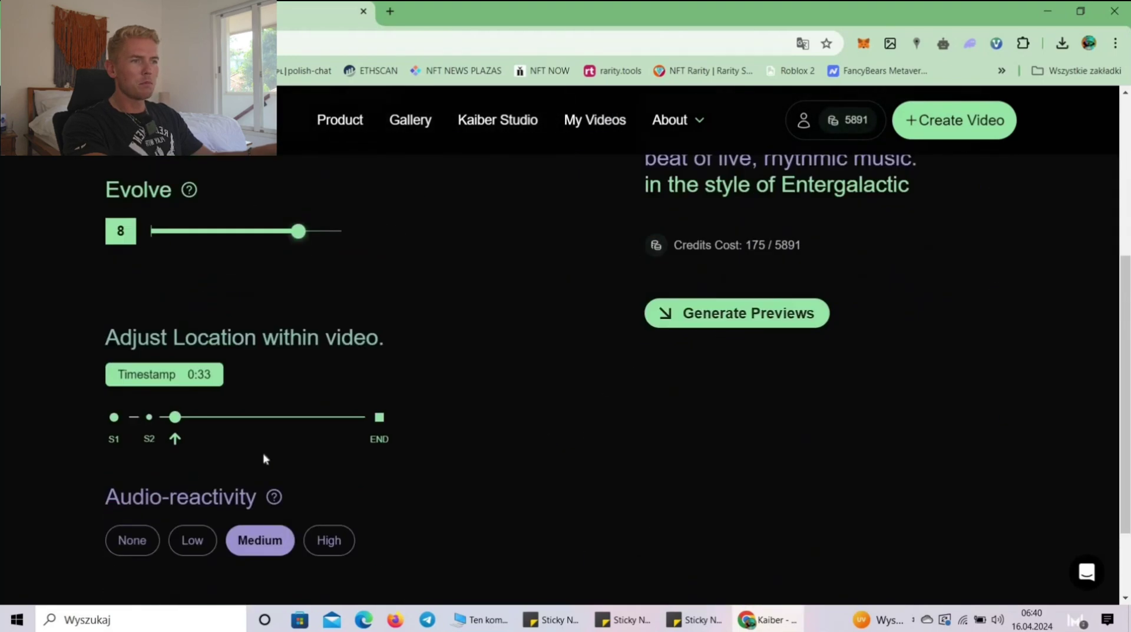
drag(177, 422, 183, 422)
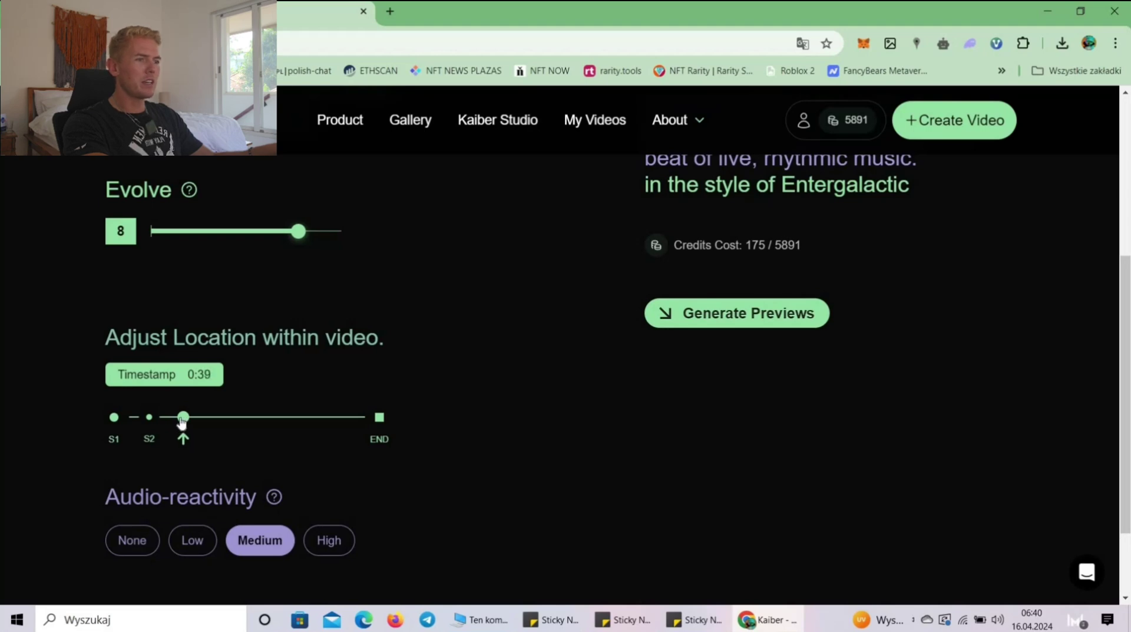
click(725, 326)
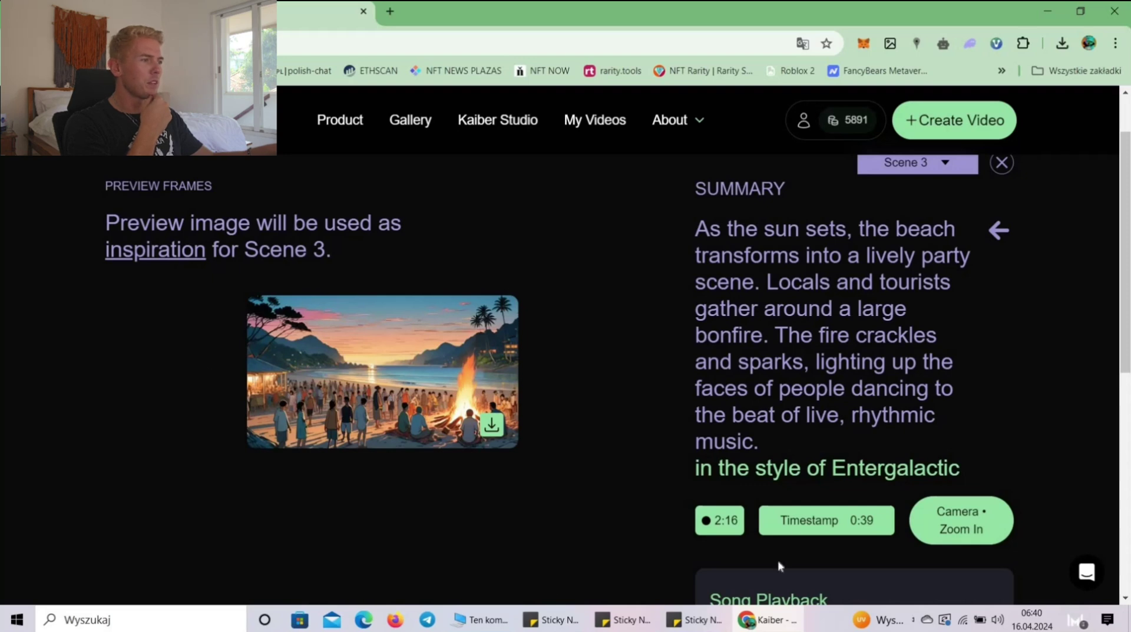
scroll(873, 503, down, 3)
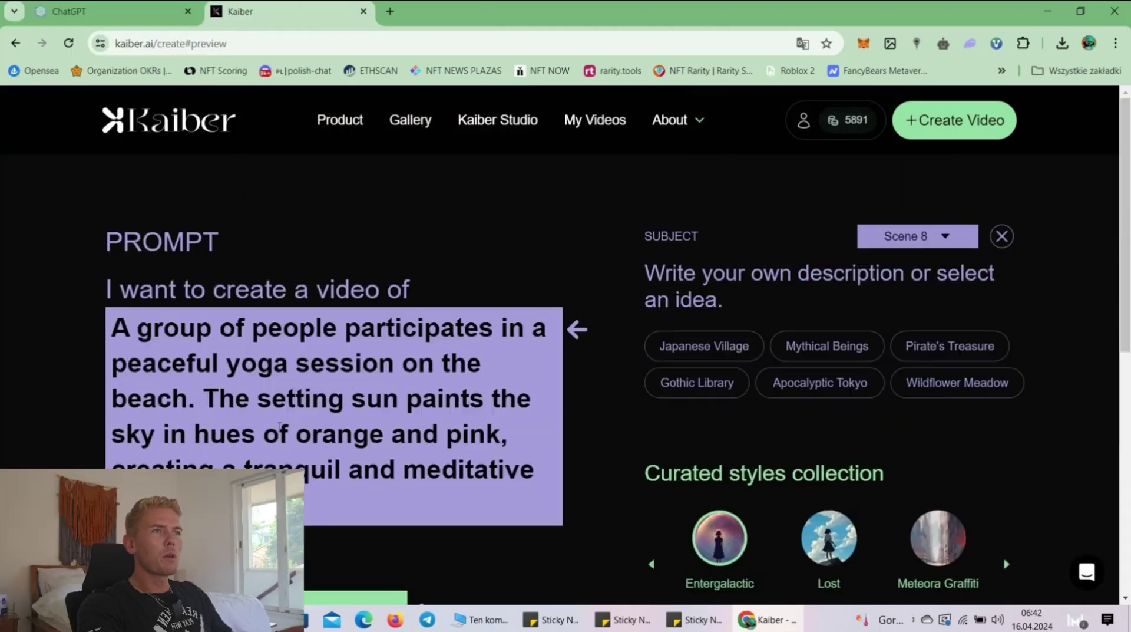
- Copy the final lantern festival scene description from ChatGPT and replace the Scene 8 subject in Kaiber with it
scroll(280, 426, down, 3)
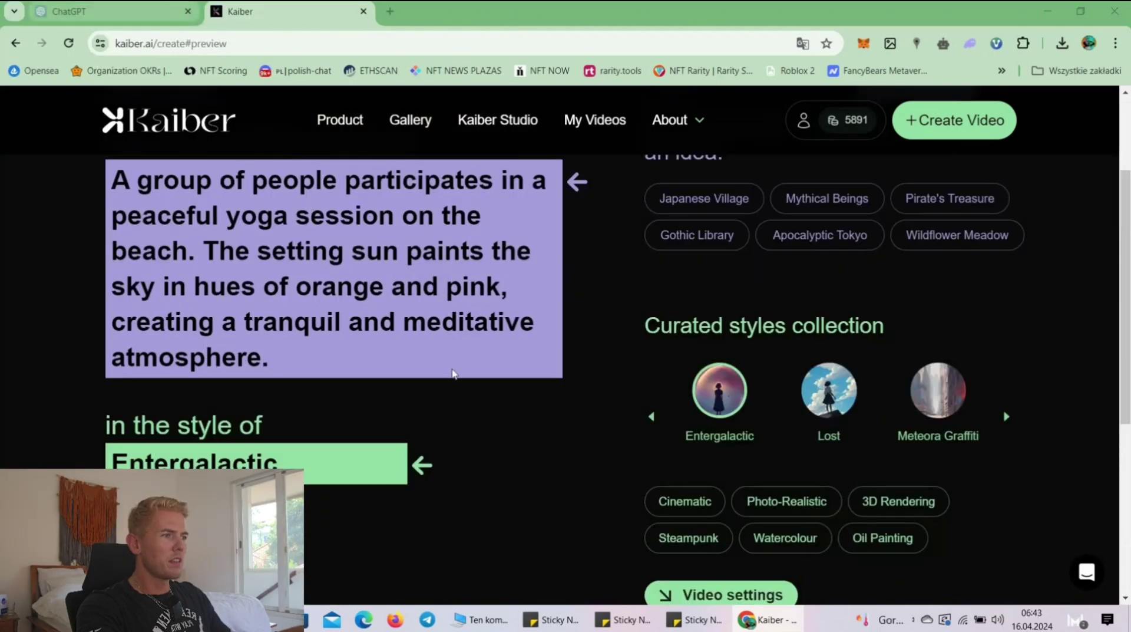
click(112, 11)
scroll(572, 467, down, 1)
drag(591, 496, 451, 450)
key(ctrl+c)
key(ctrl+Tab)
key(ctrl+v)
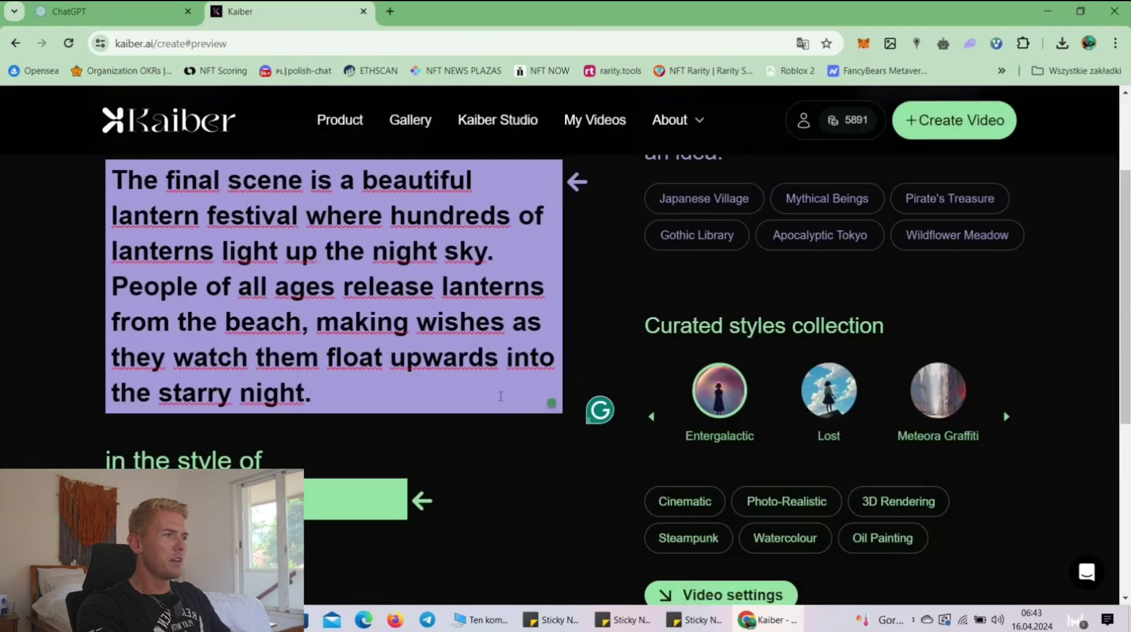
- Open Scene 8's video settings, set its timestamp to 2:45, and generate its preview frames
scroll(501, 396, down, 3)
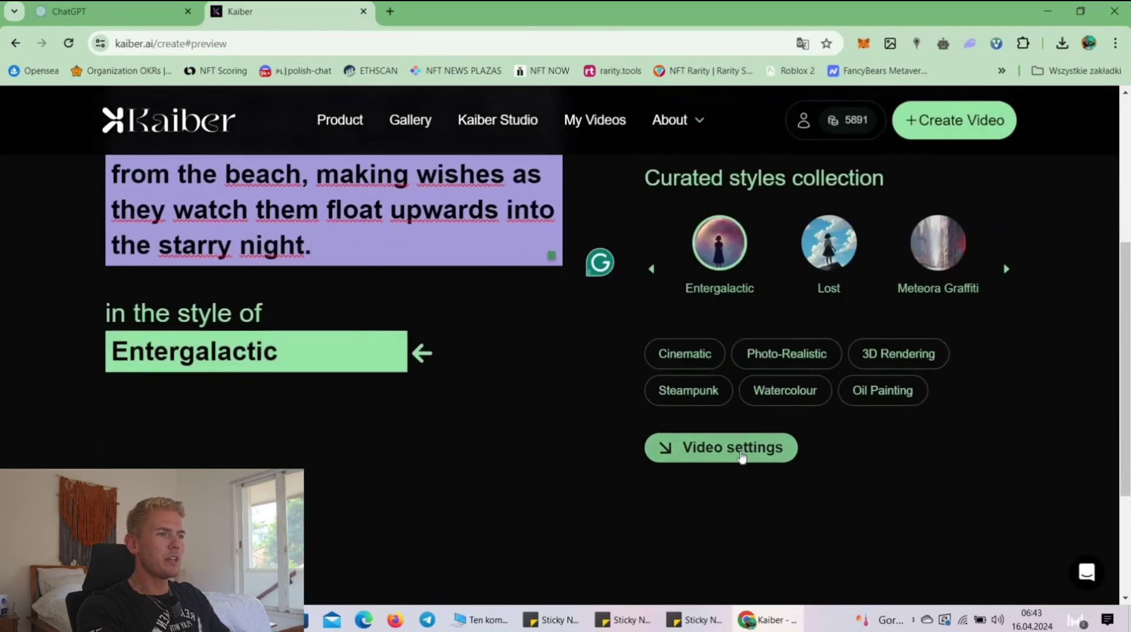
click(742, 455)
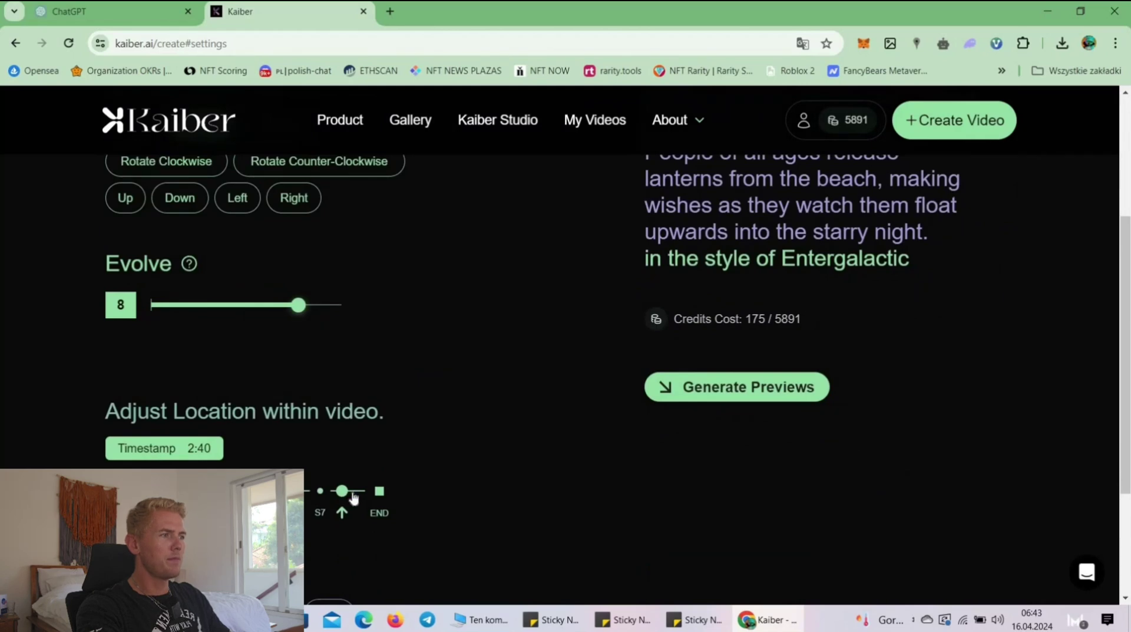
click(352, 498)
click(722, 388)
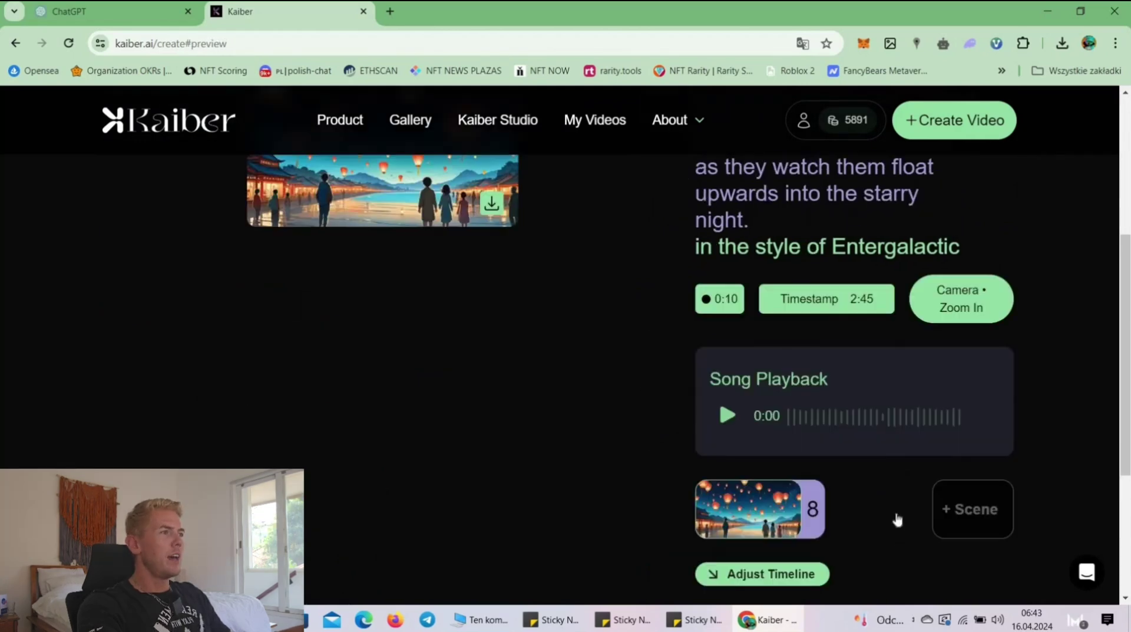
- Start creating the full eight-scene video and check its rendering progress
scroll(893, 501, down, 4)
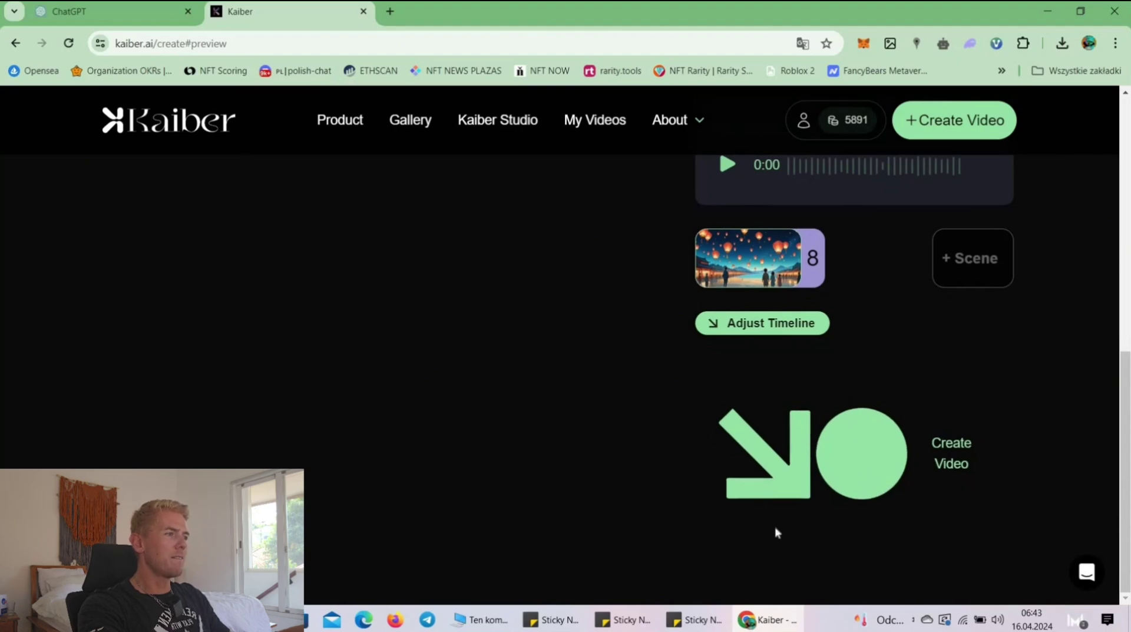
click(828, 413)
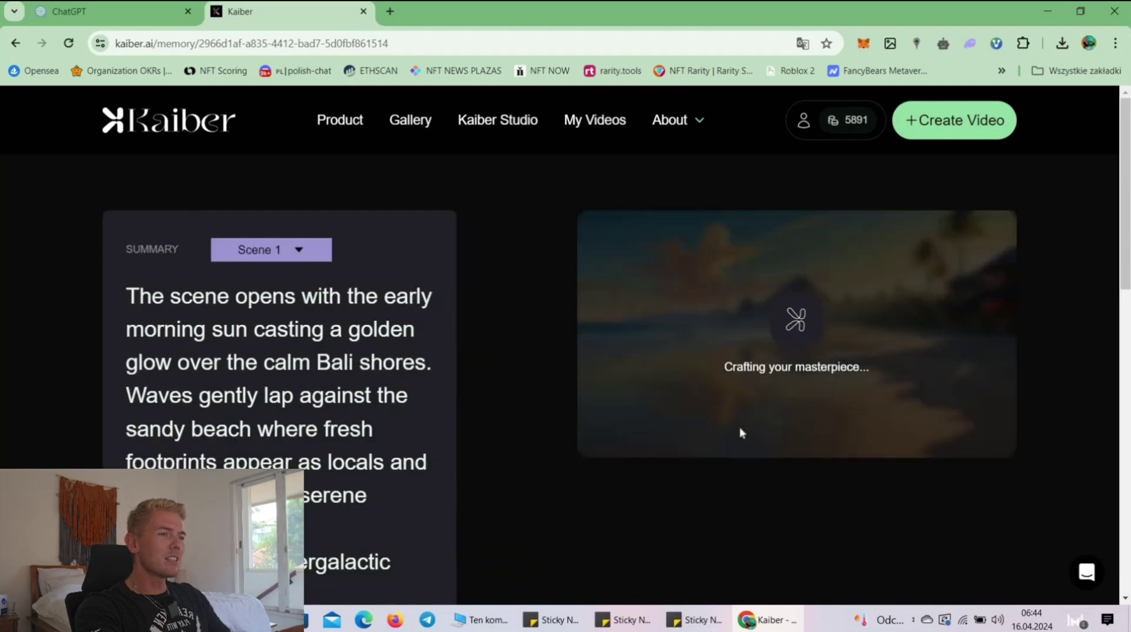
scroll(741, 426, down, 1)
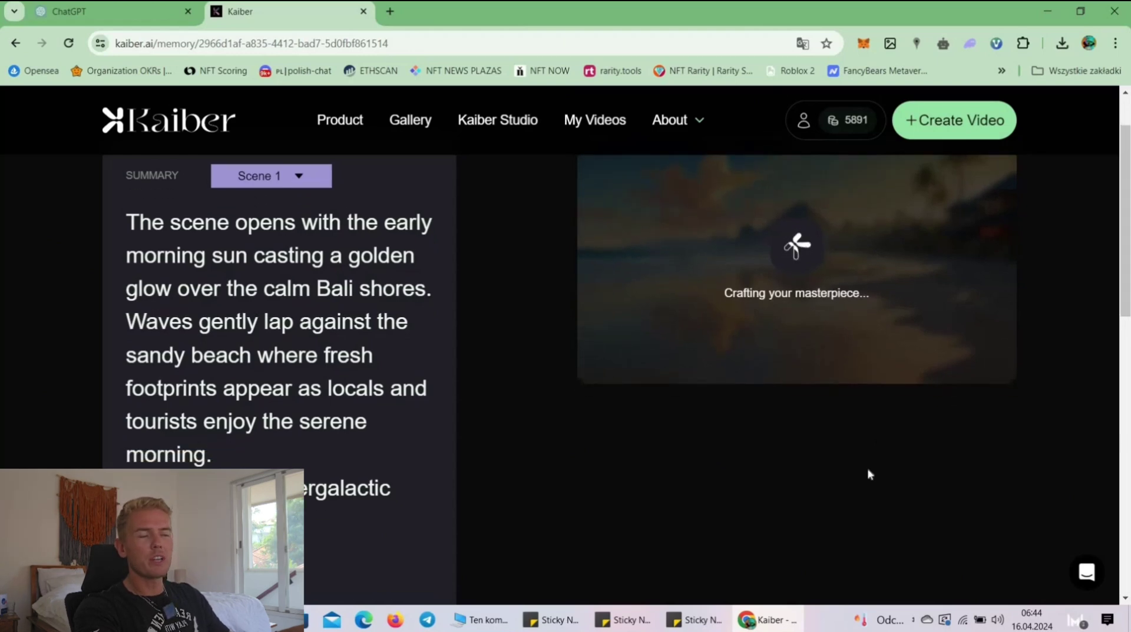
scroll(799, 519, up, 1)
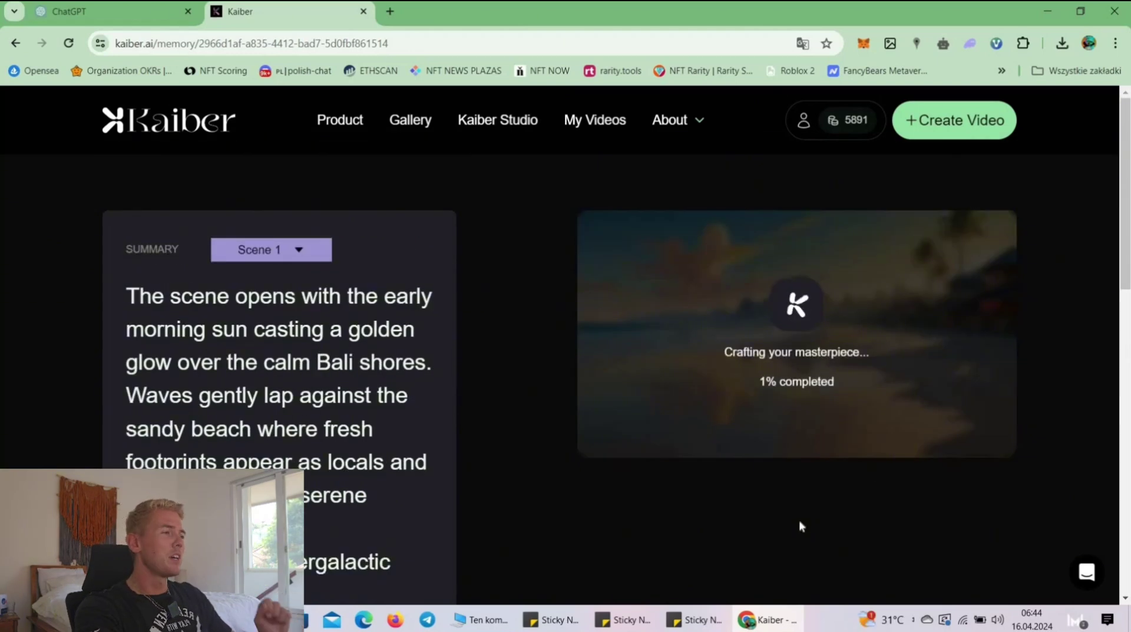